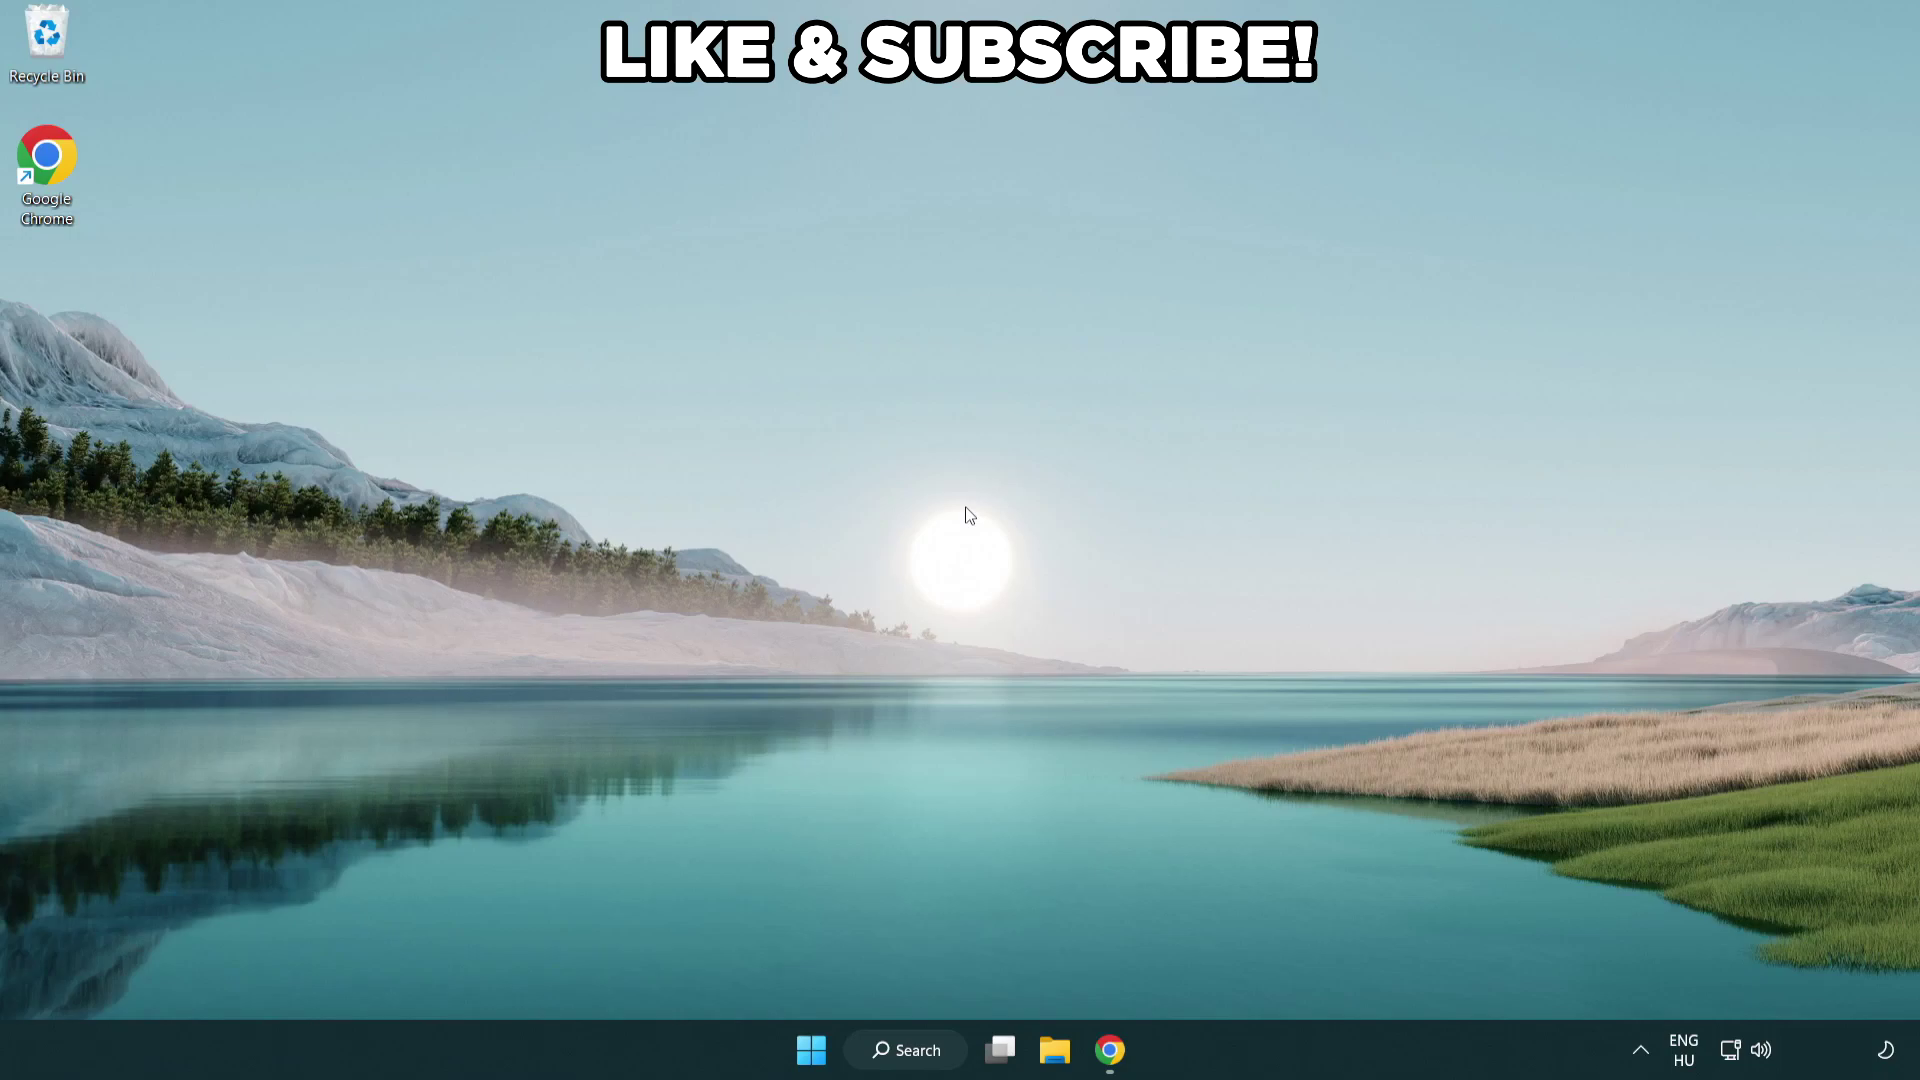
# Step: Switch the active power plan to High performance in Power Options, then close the window
pyautogui.click(930, 1050)
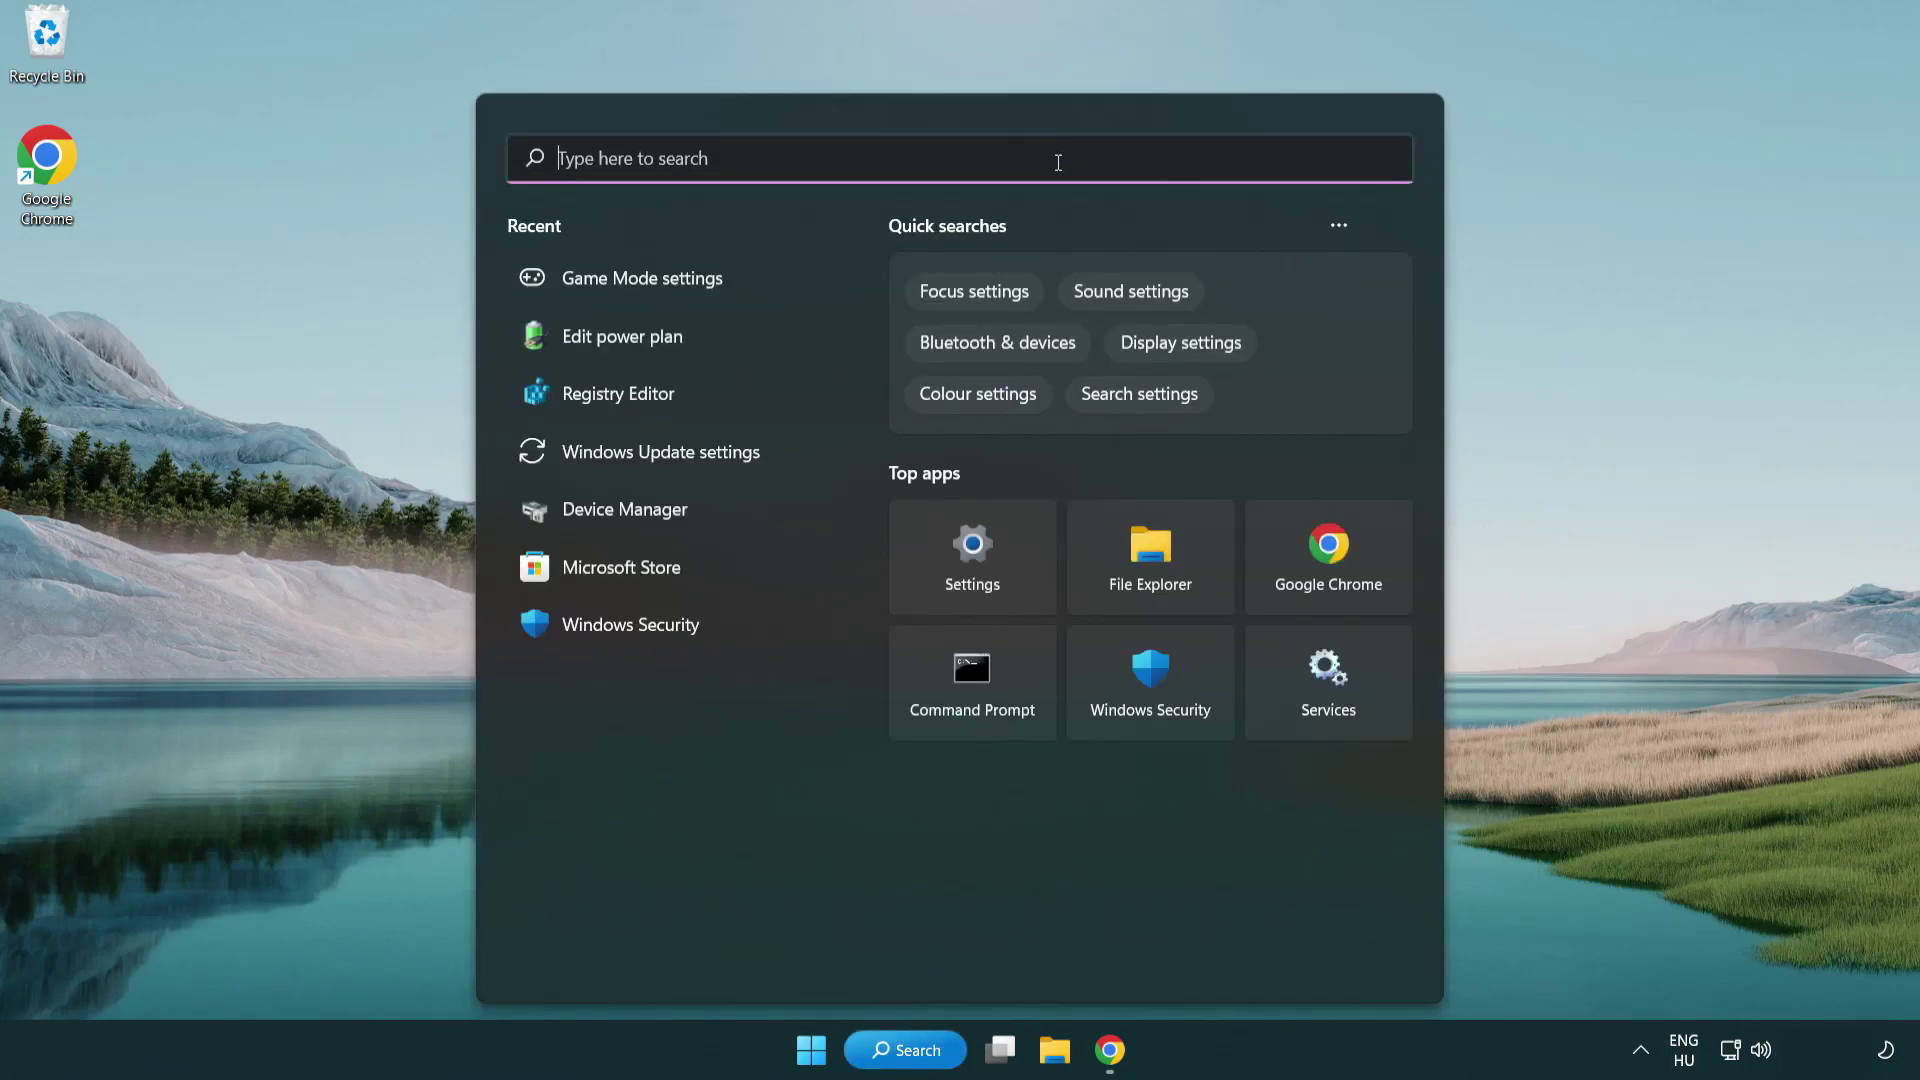
pyautogui.write('edit power ')
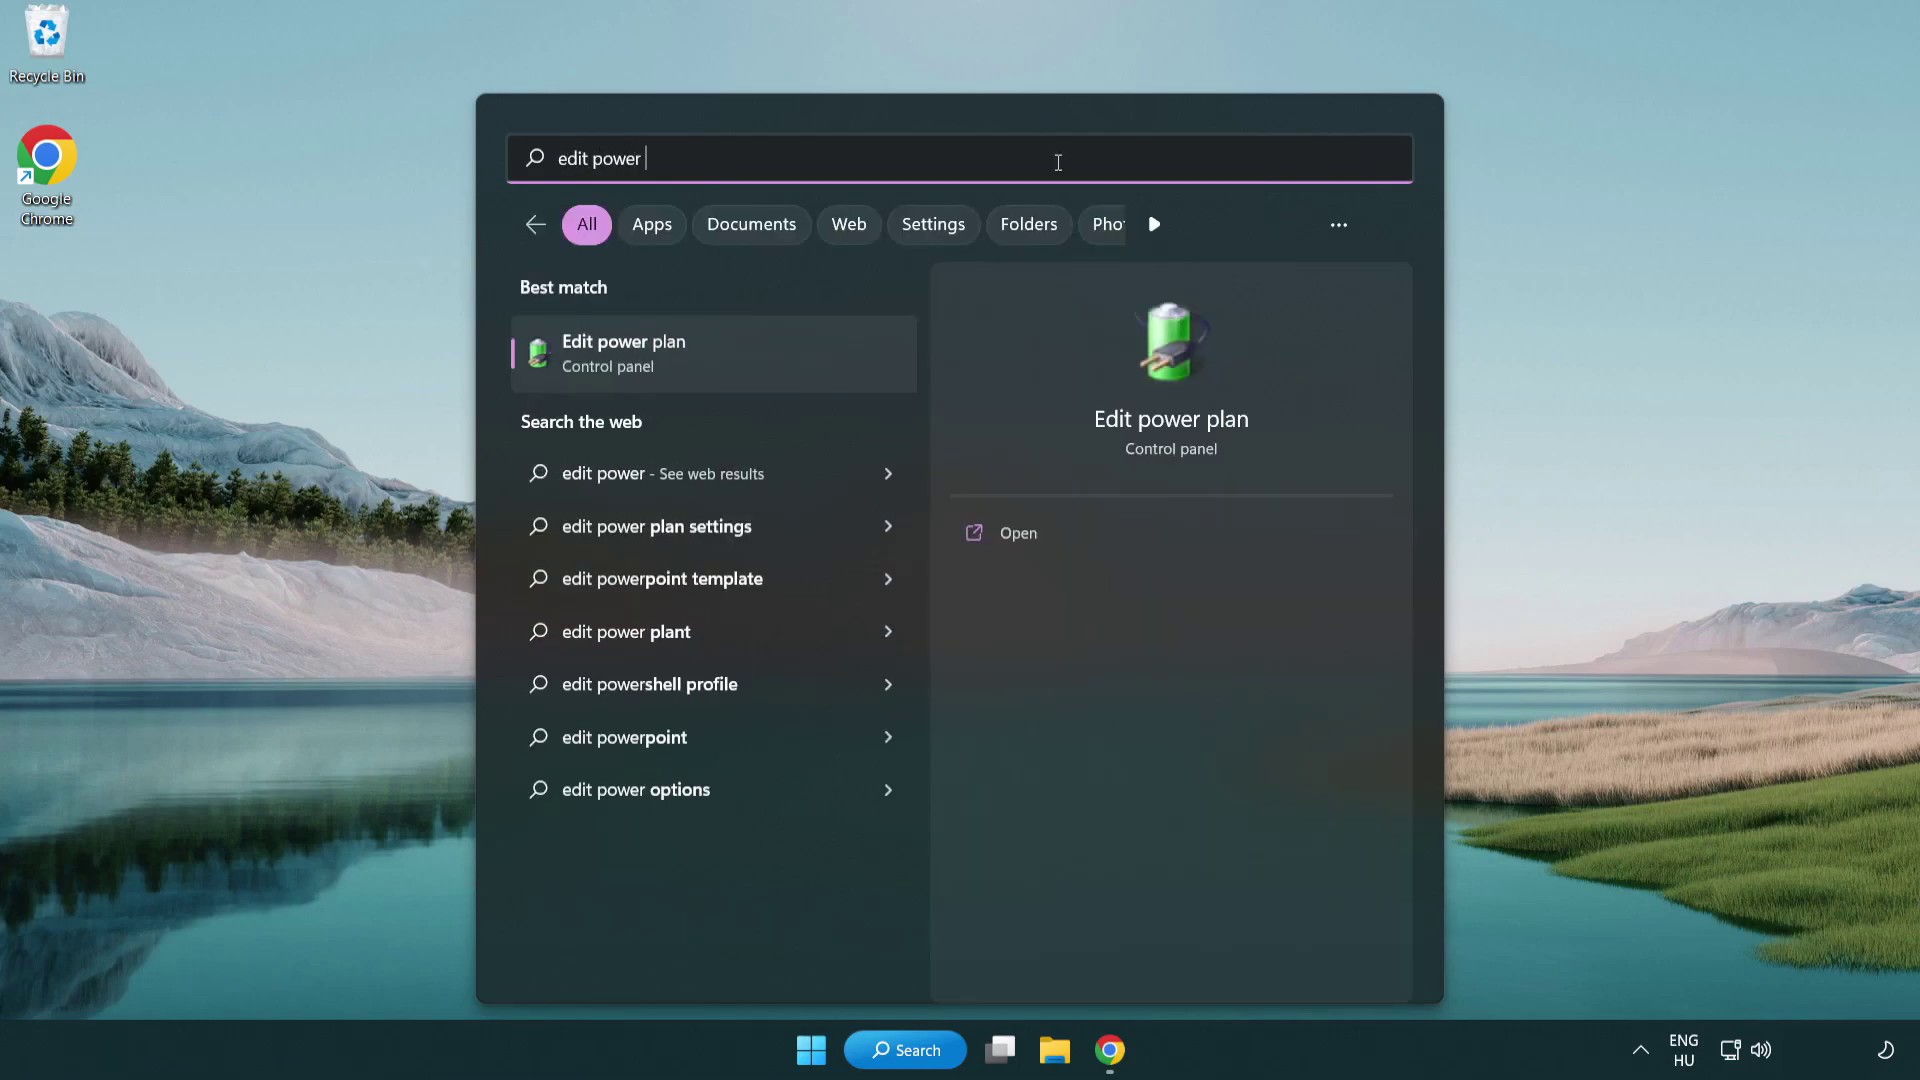
pyautogui.write('plan')
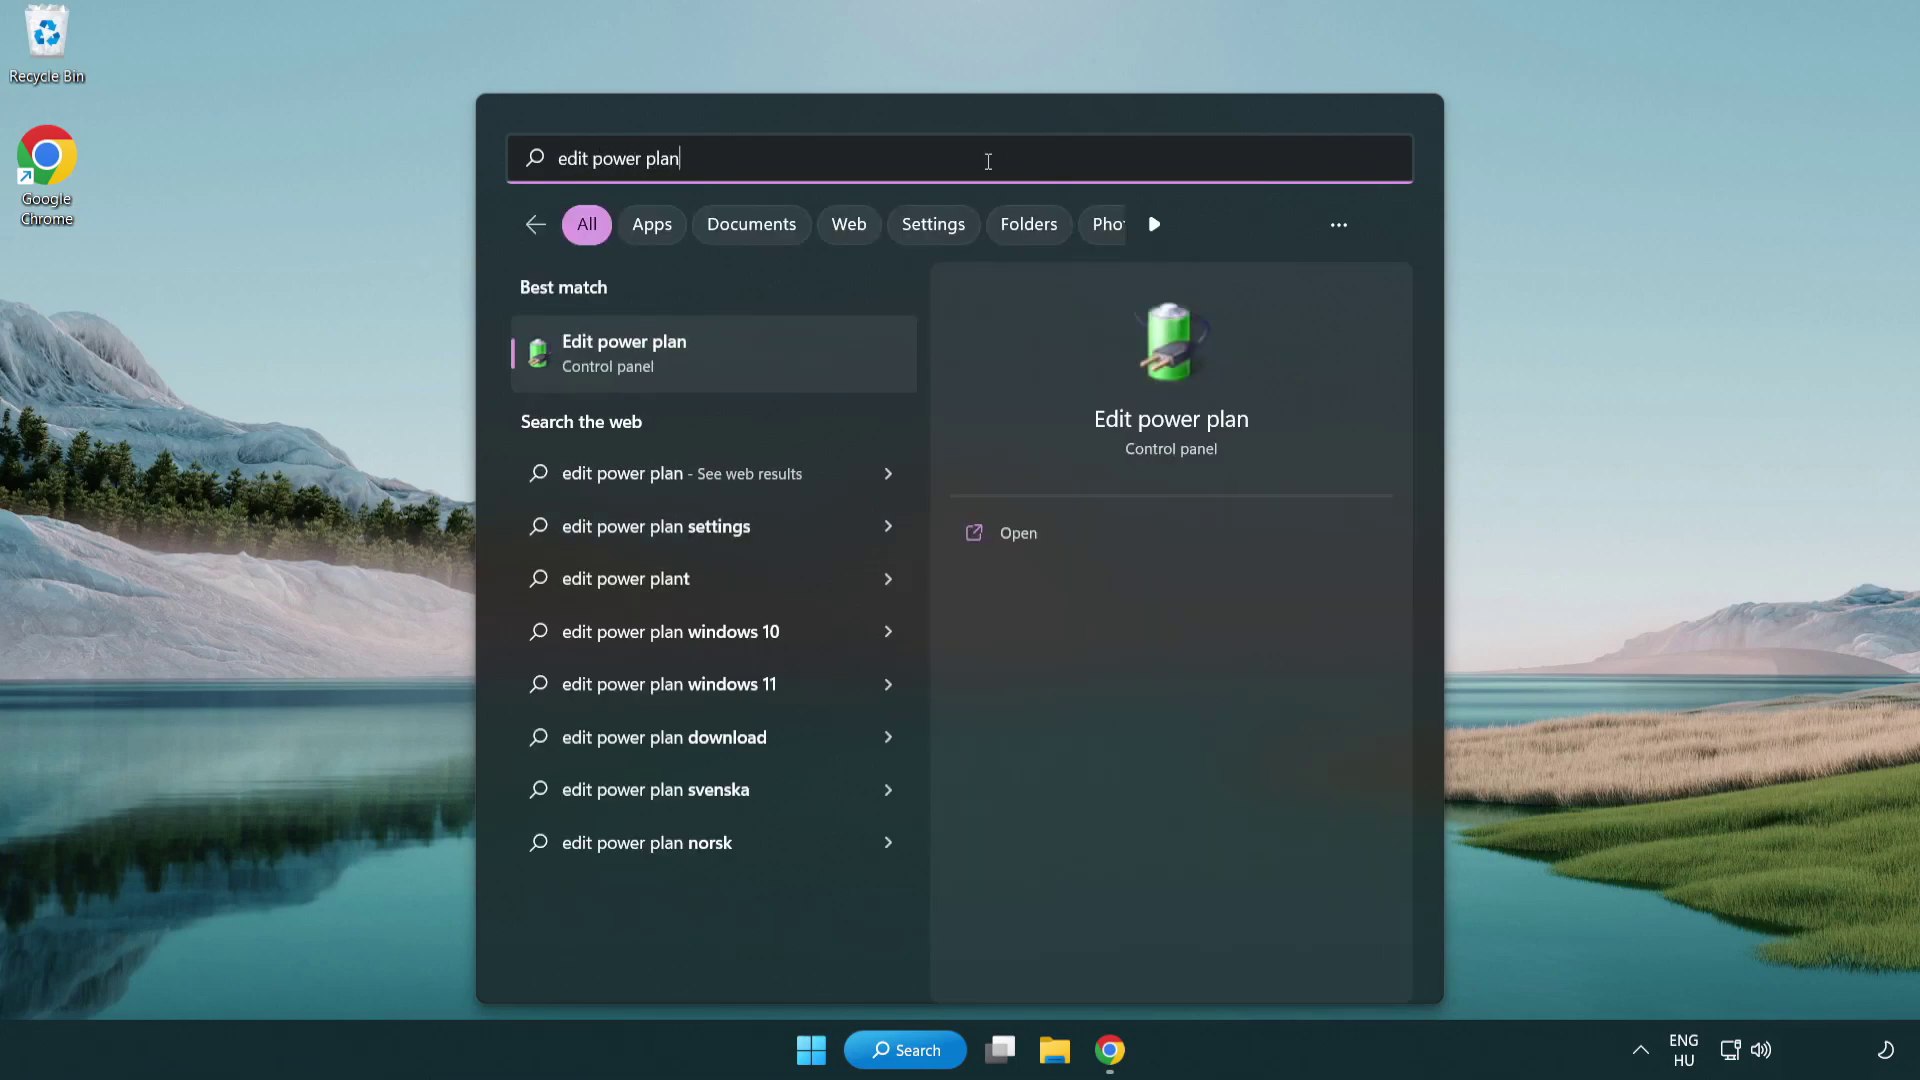
pyautogui.click(720, 356)
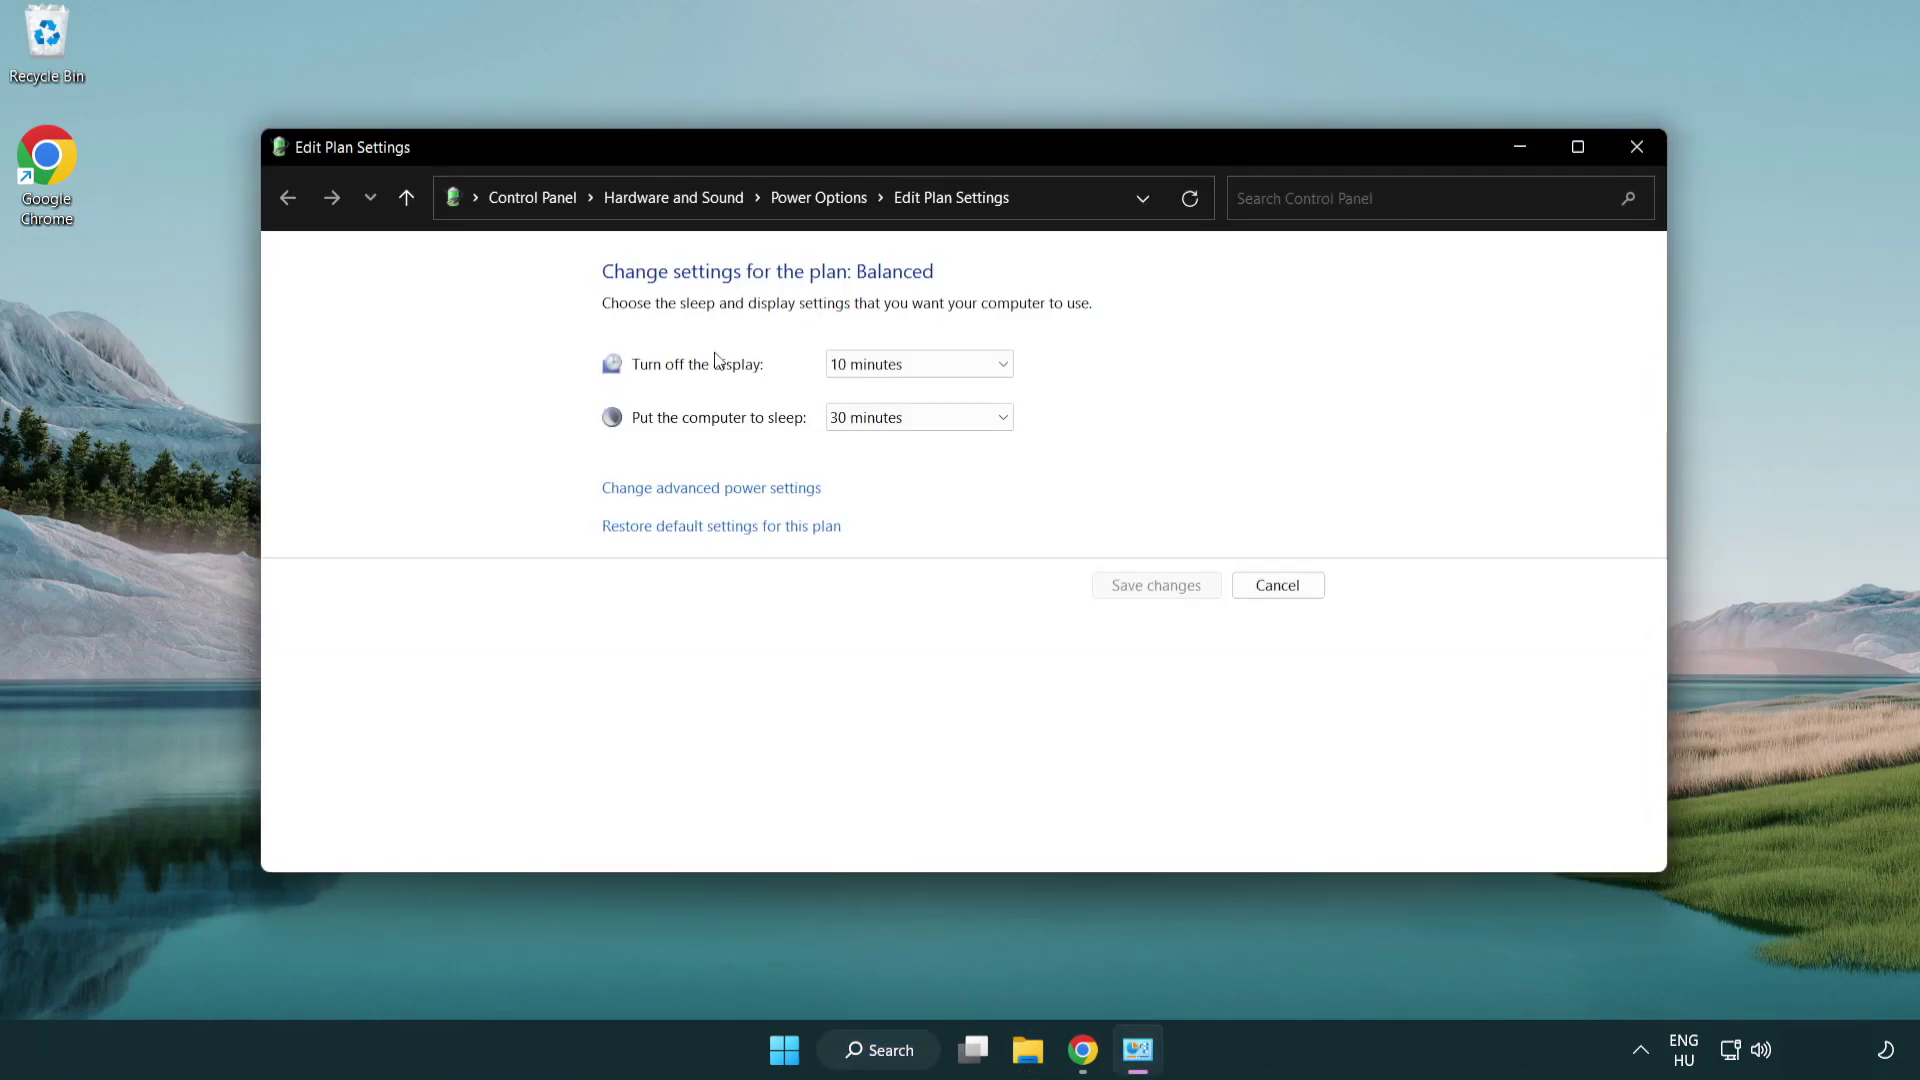
pyautogui.click(836, 212)
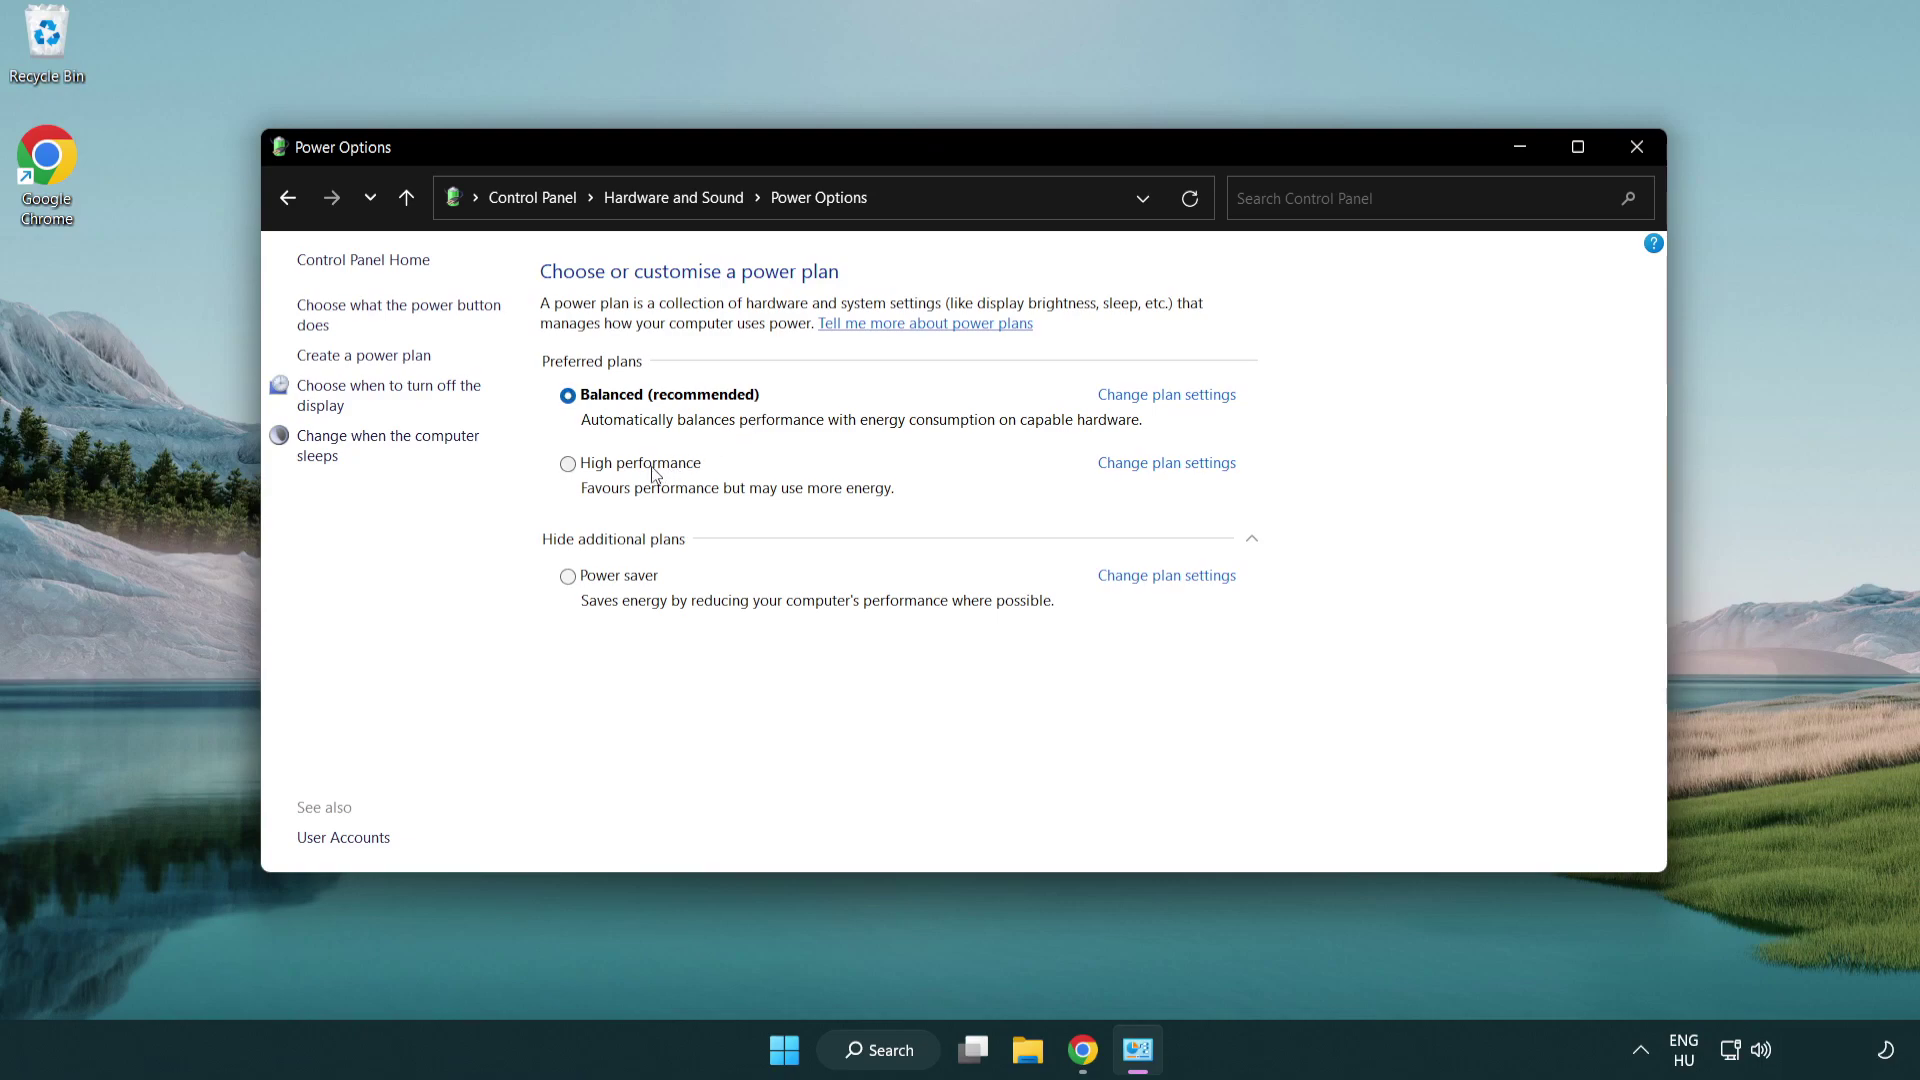
pyautogui.click(569, 466)
pyautogui.click(1632, 150)
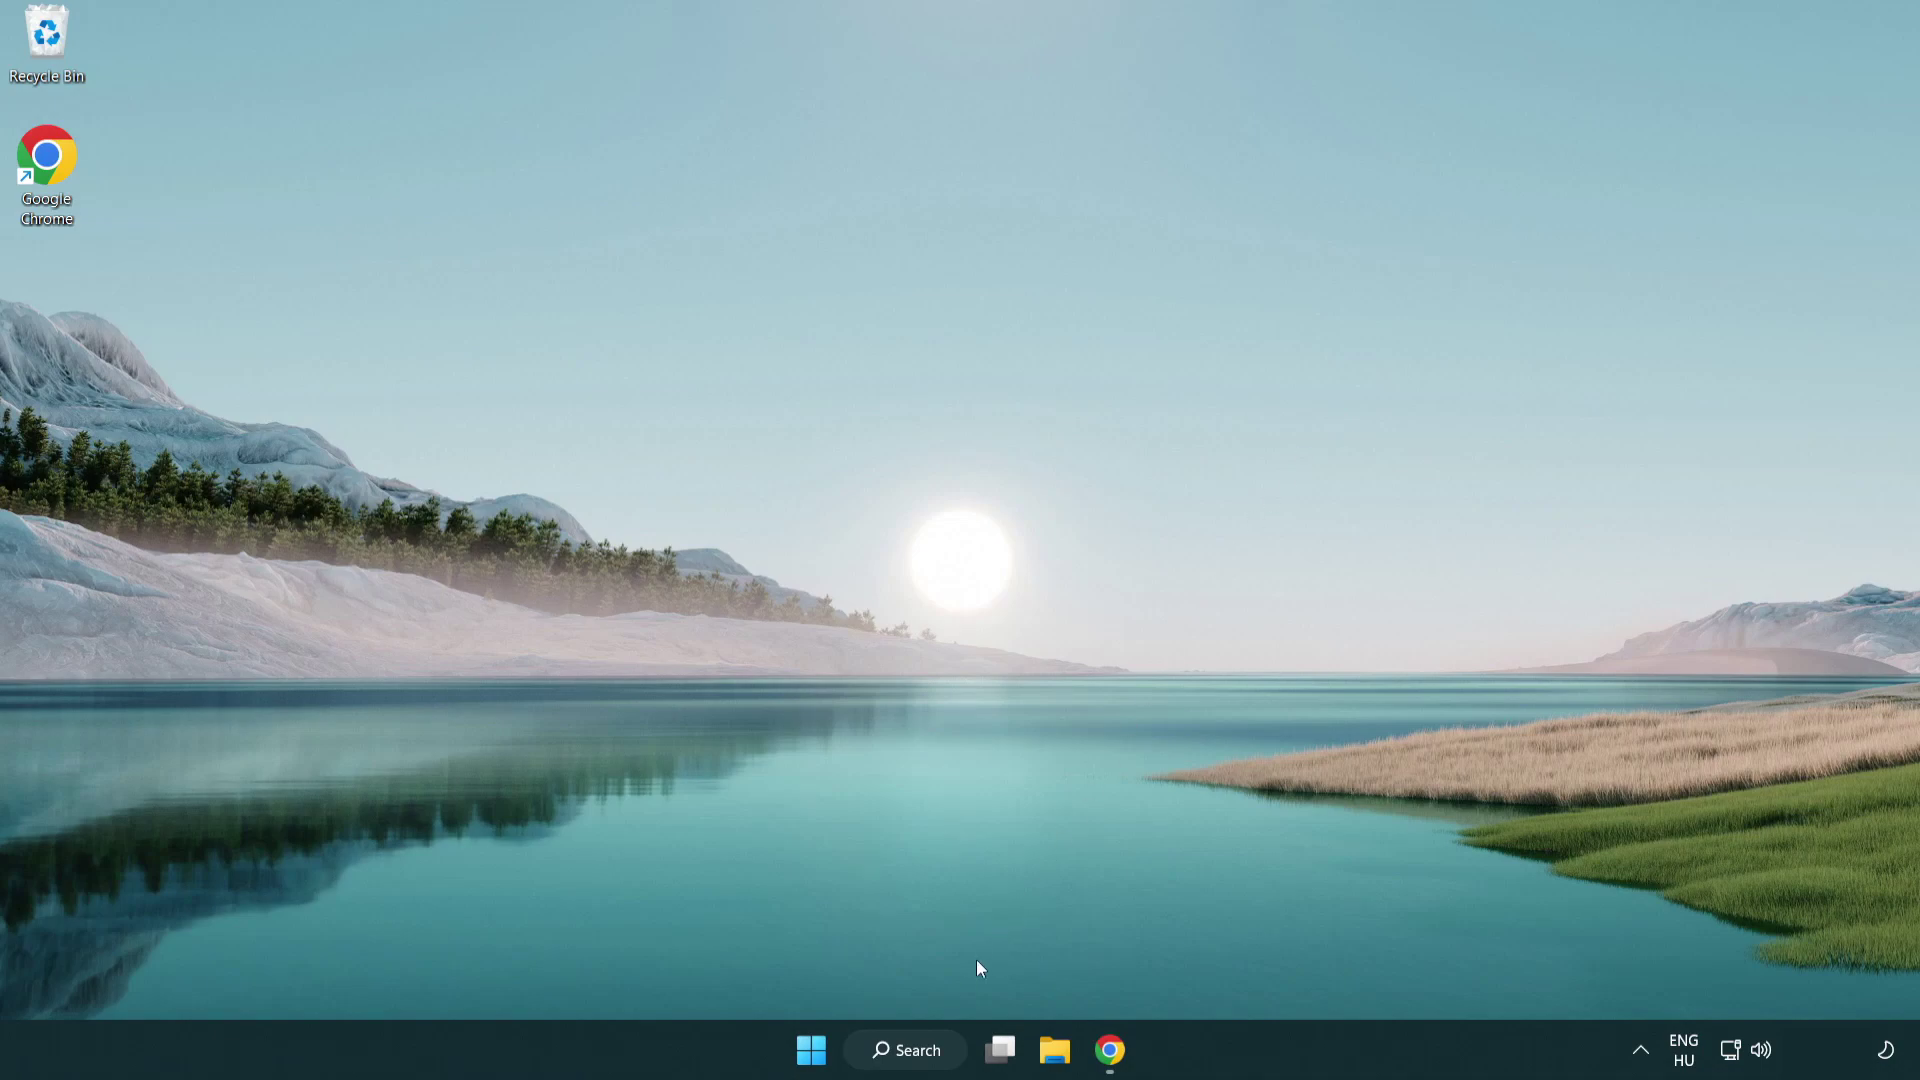
pyautogui.click(931, 1051)
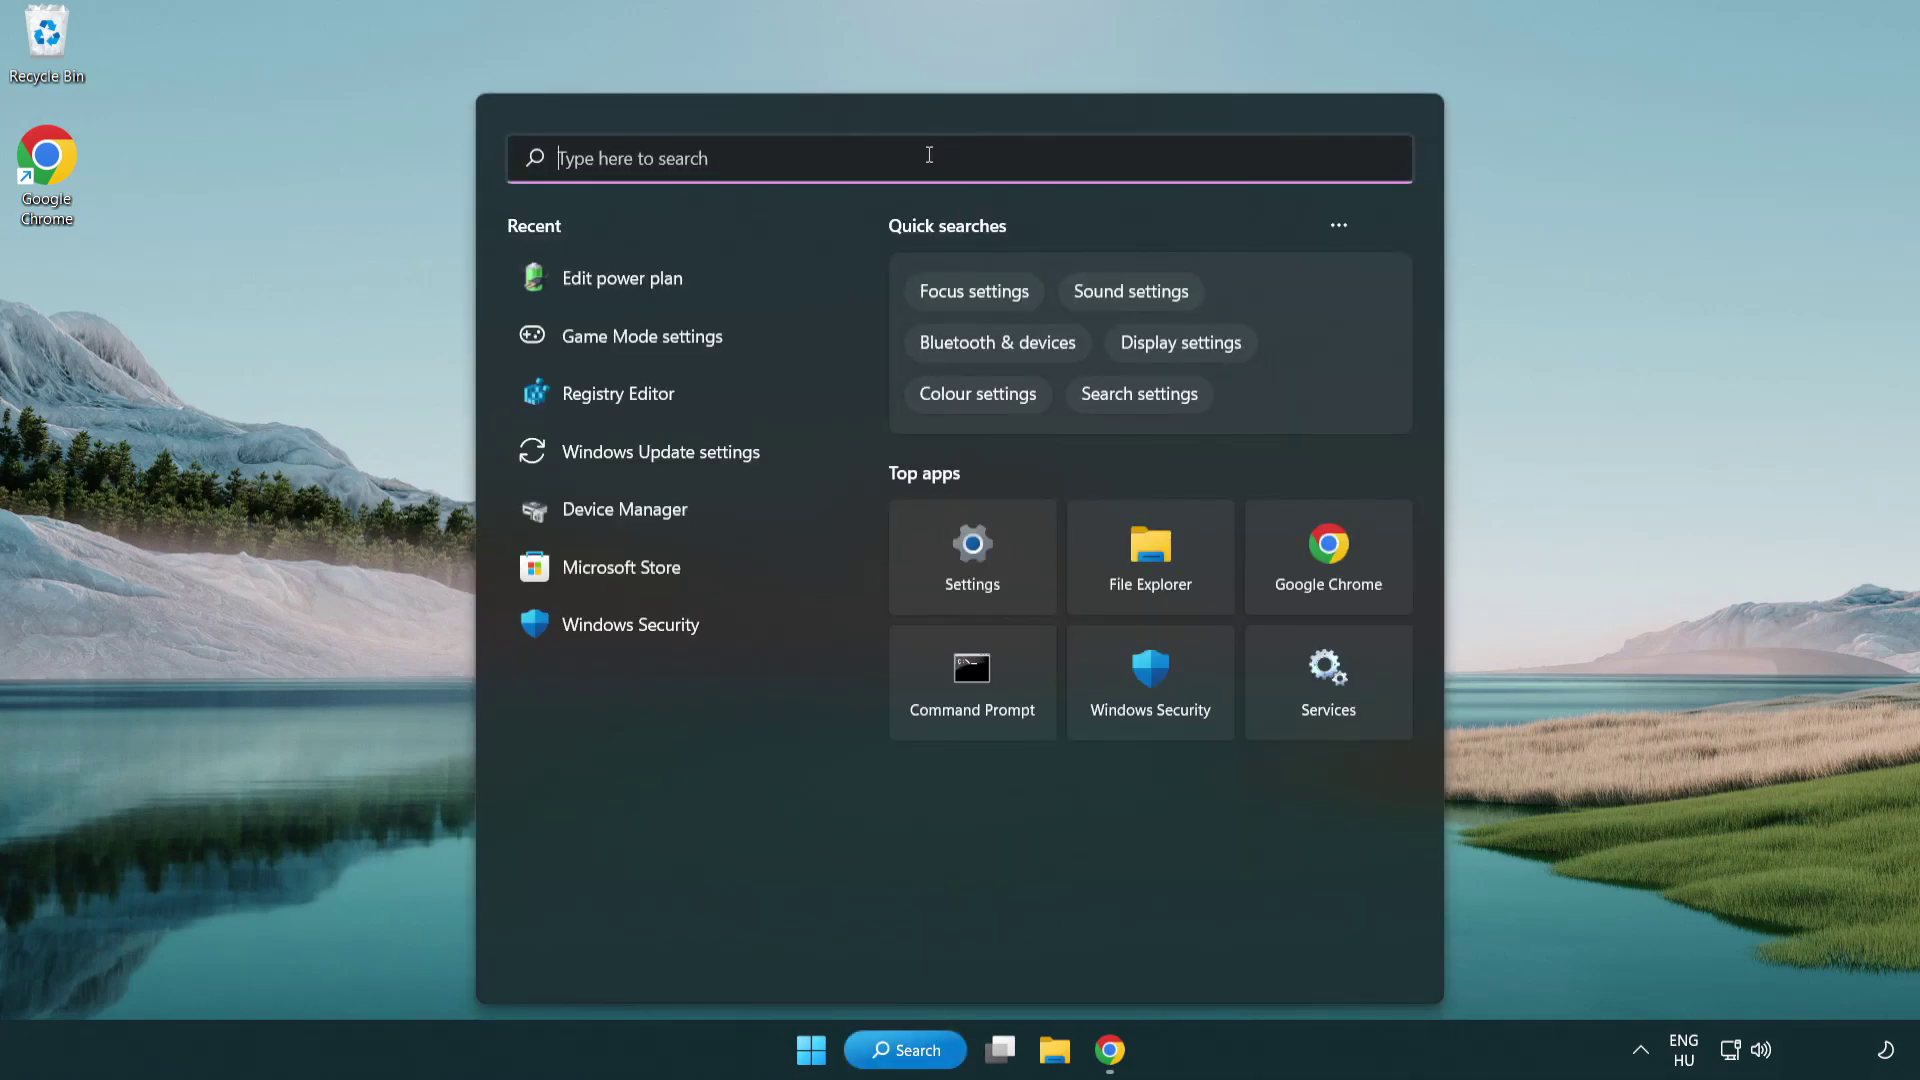
pyautogui.write('device manager')
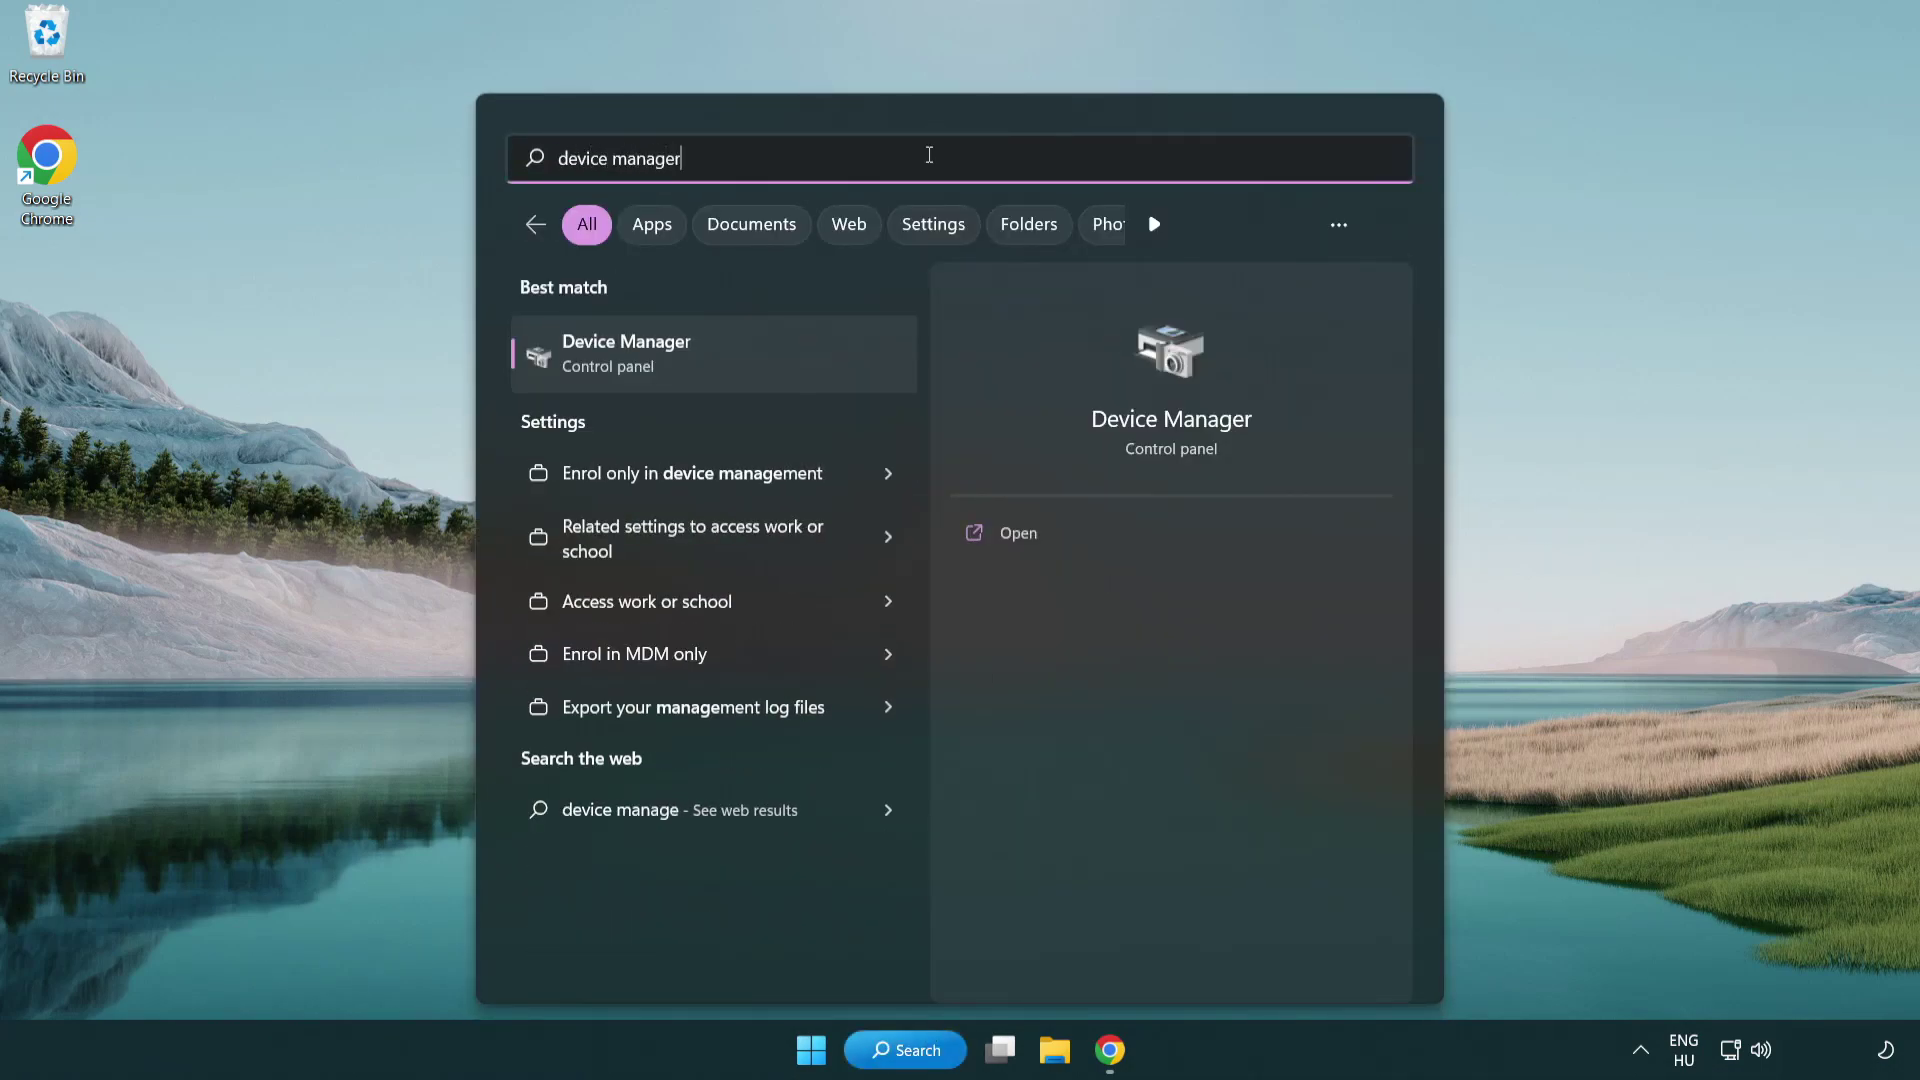
pyautogui.click(734, 358)
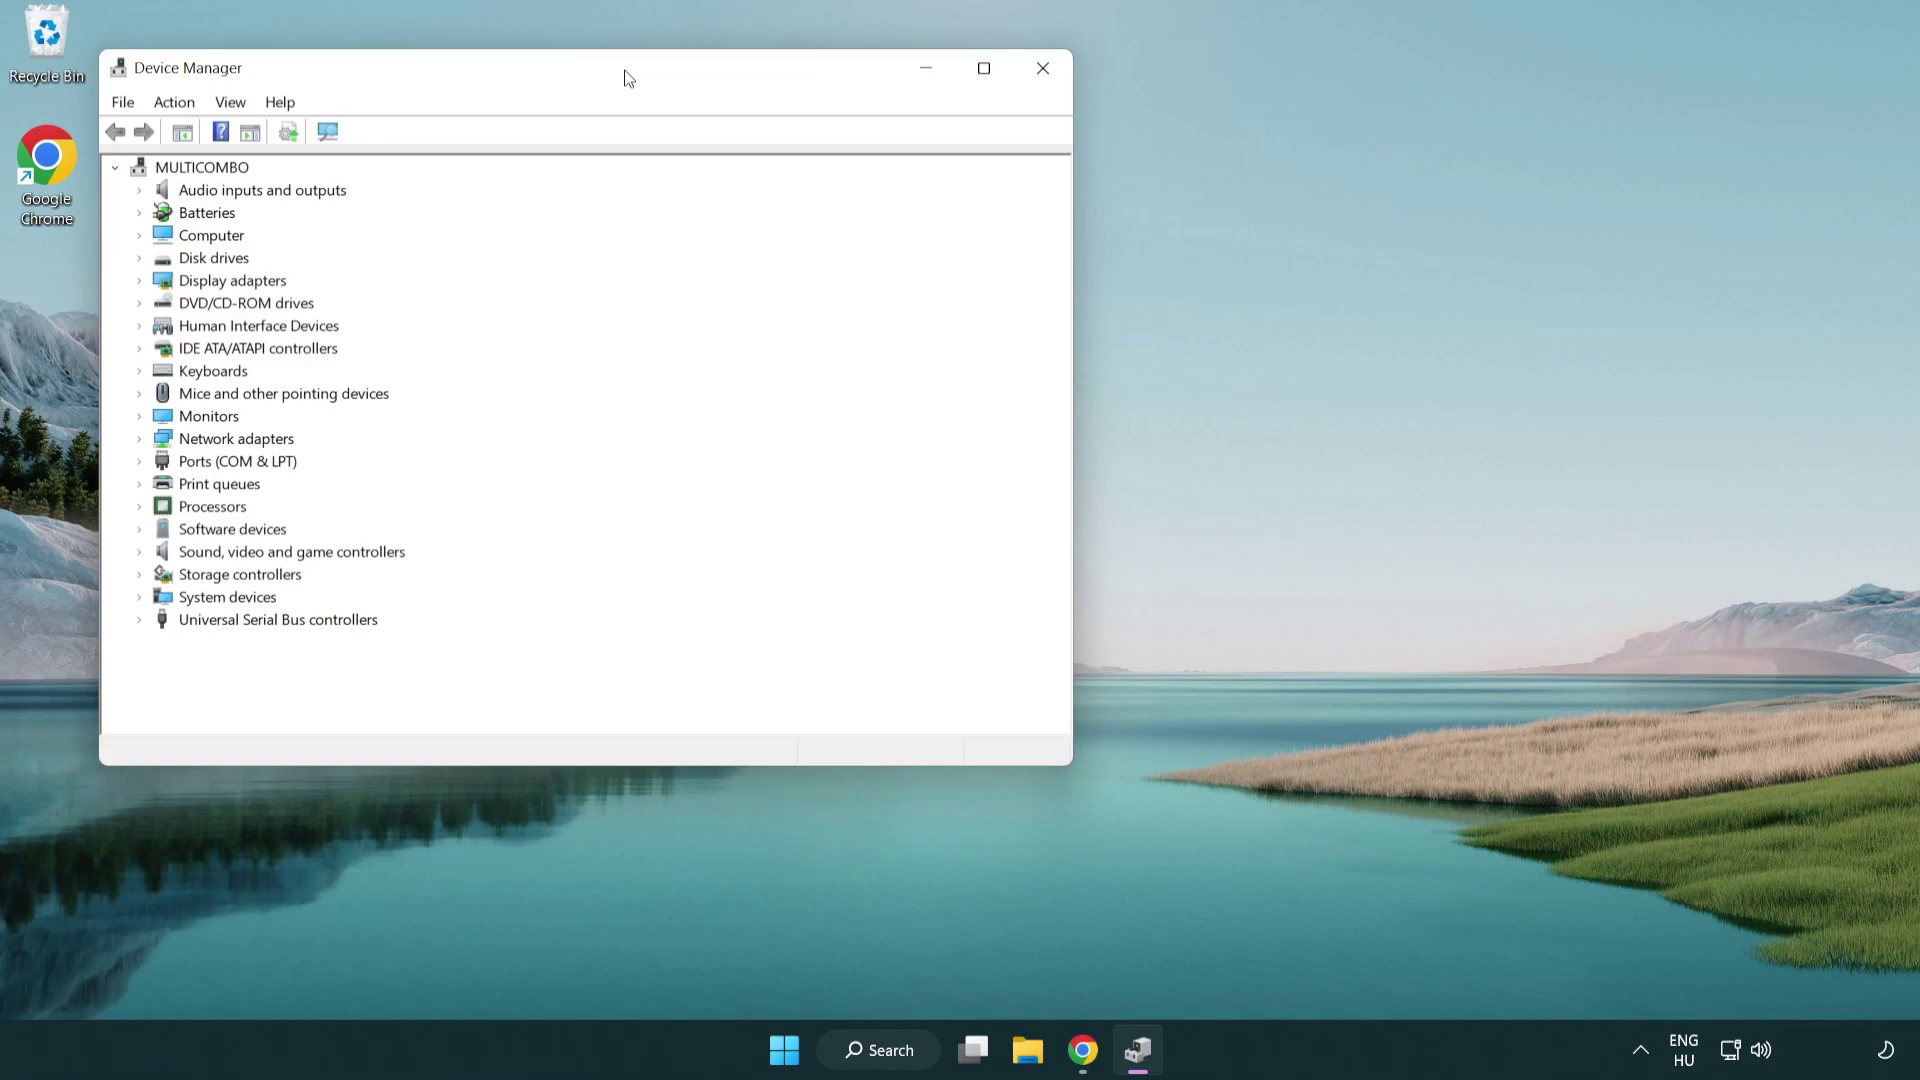
pyautogui.moveTo(630, 78); pyautogui.dragTo(986, 179)
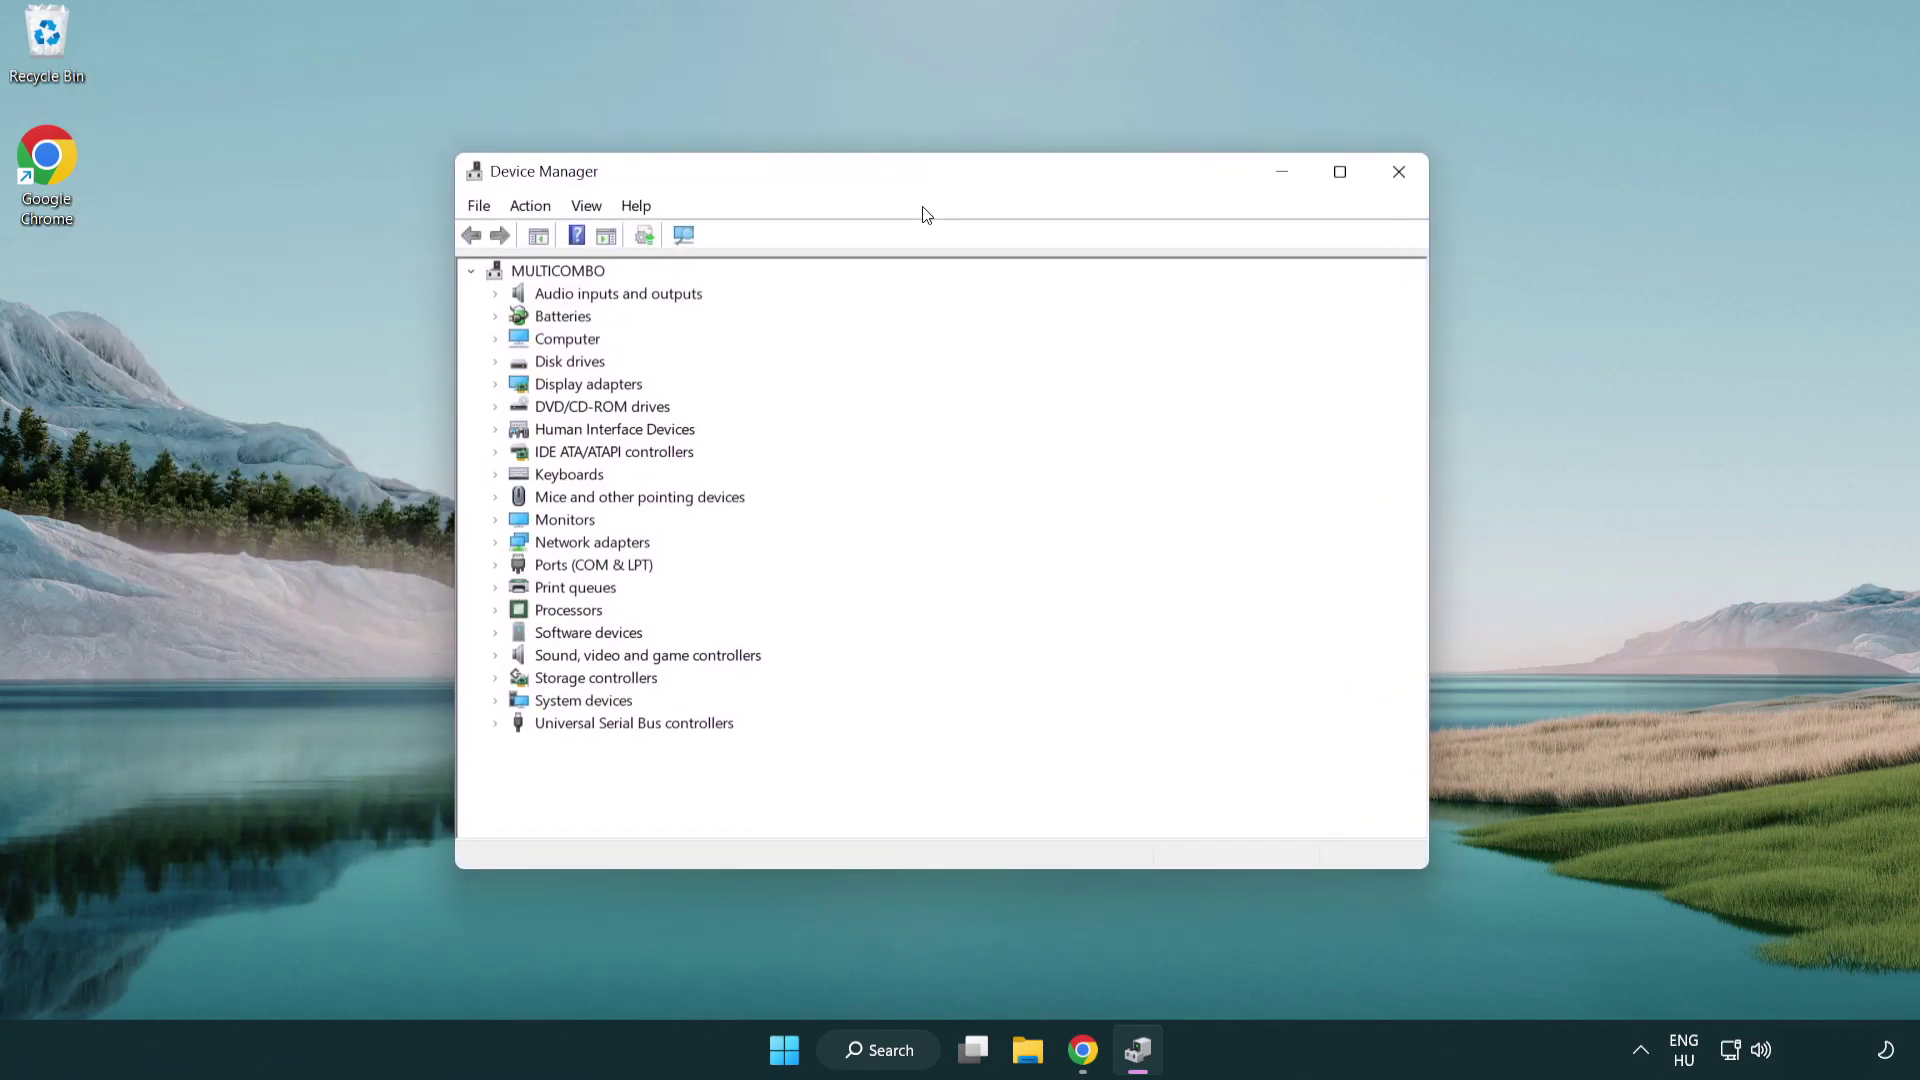
pyautogui.click(520, 385)
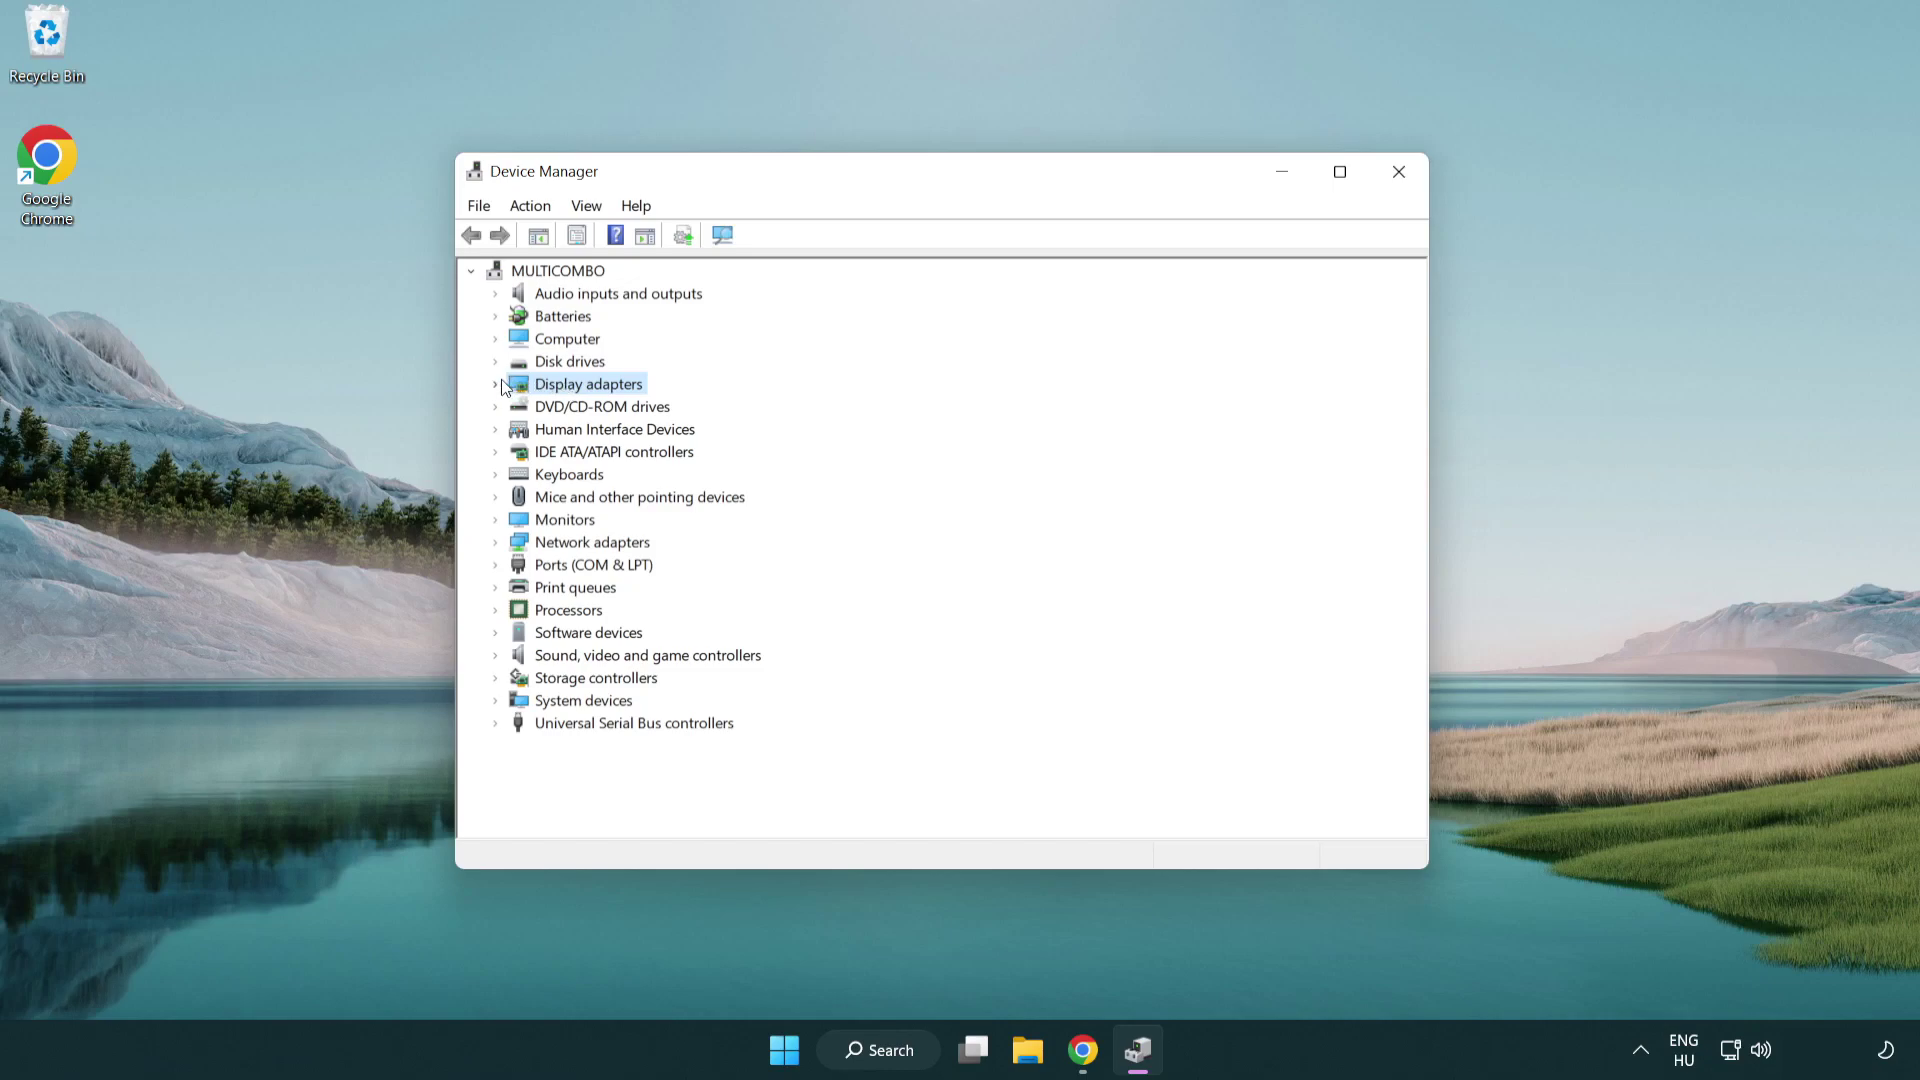
pyautogui.click(498, 384)
pyautogui.click(515, 410)
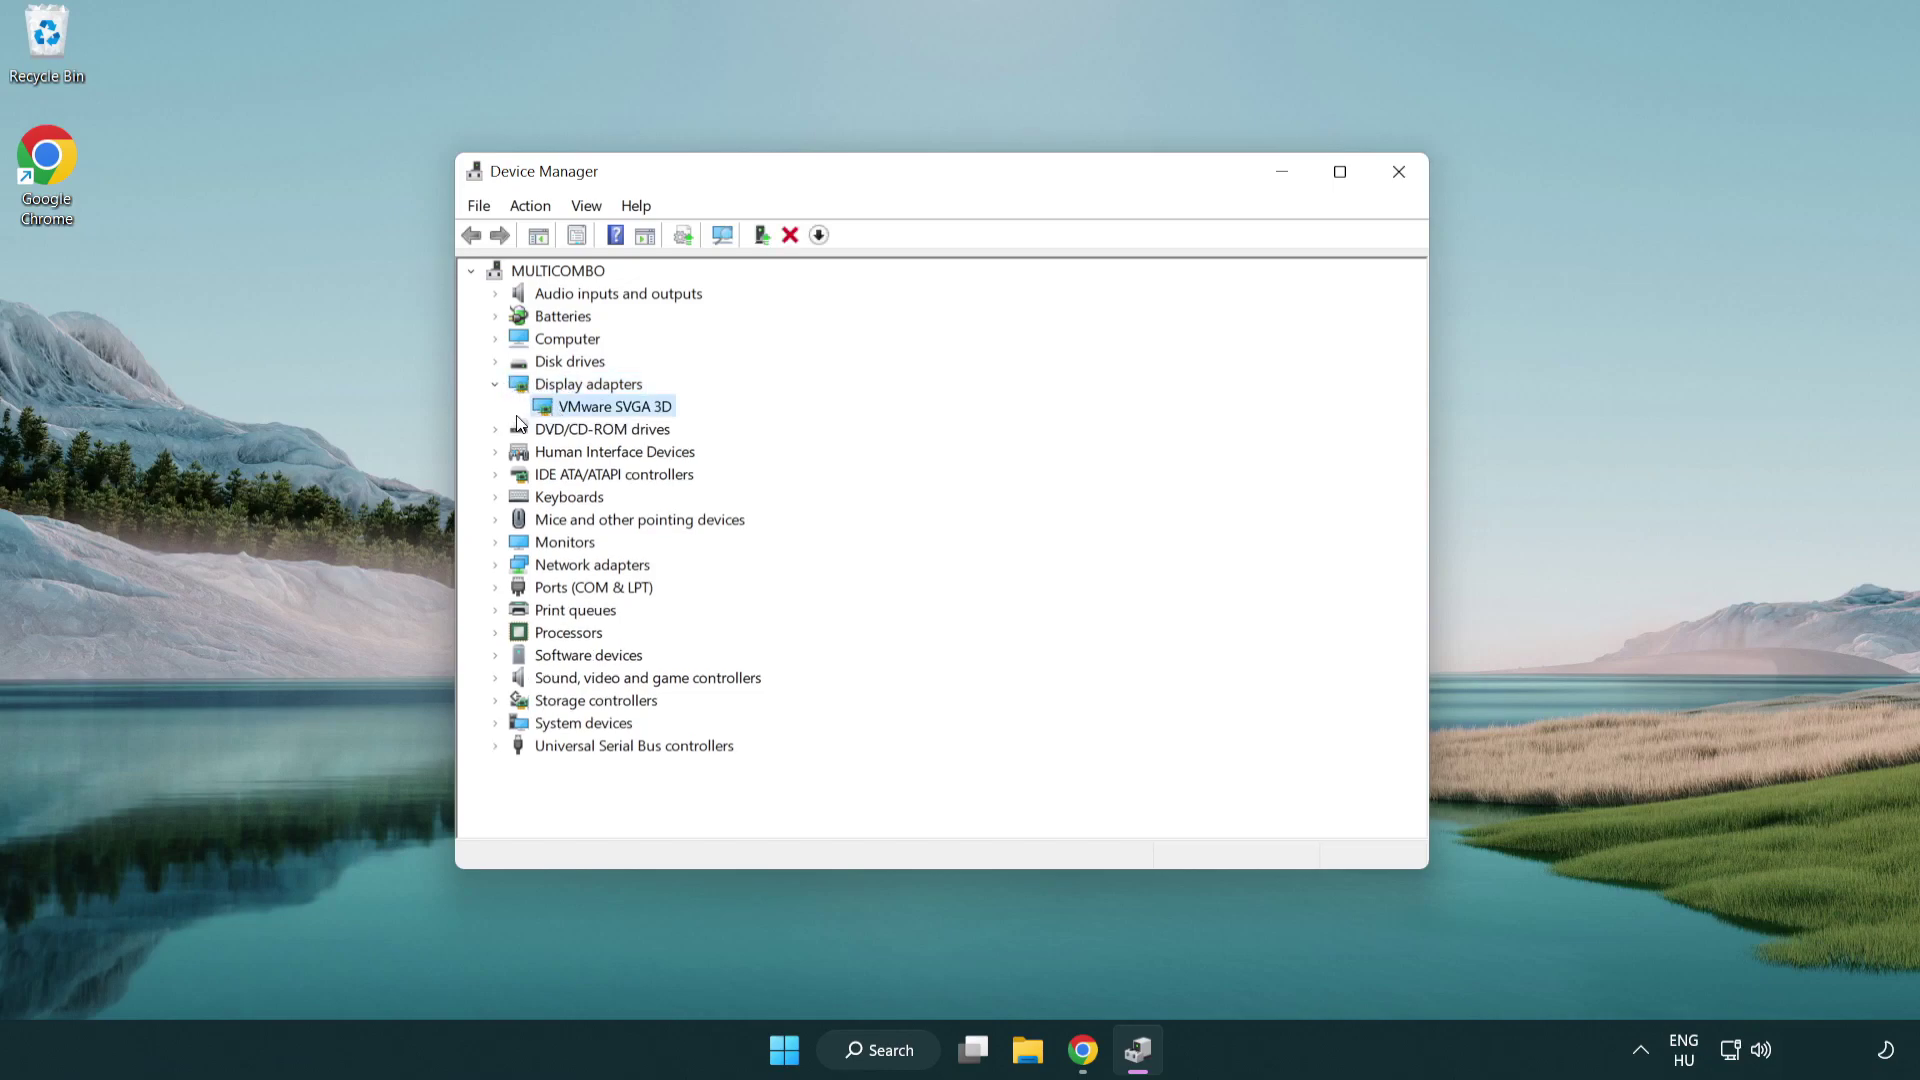
pyautogui.rightClick(604, 410)
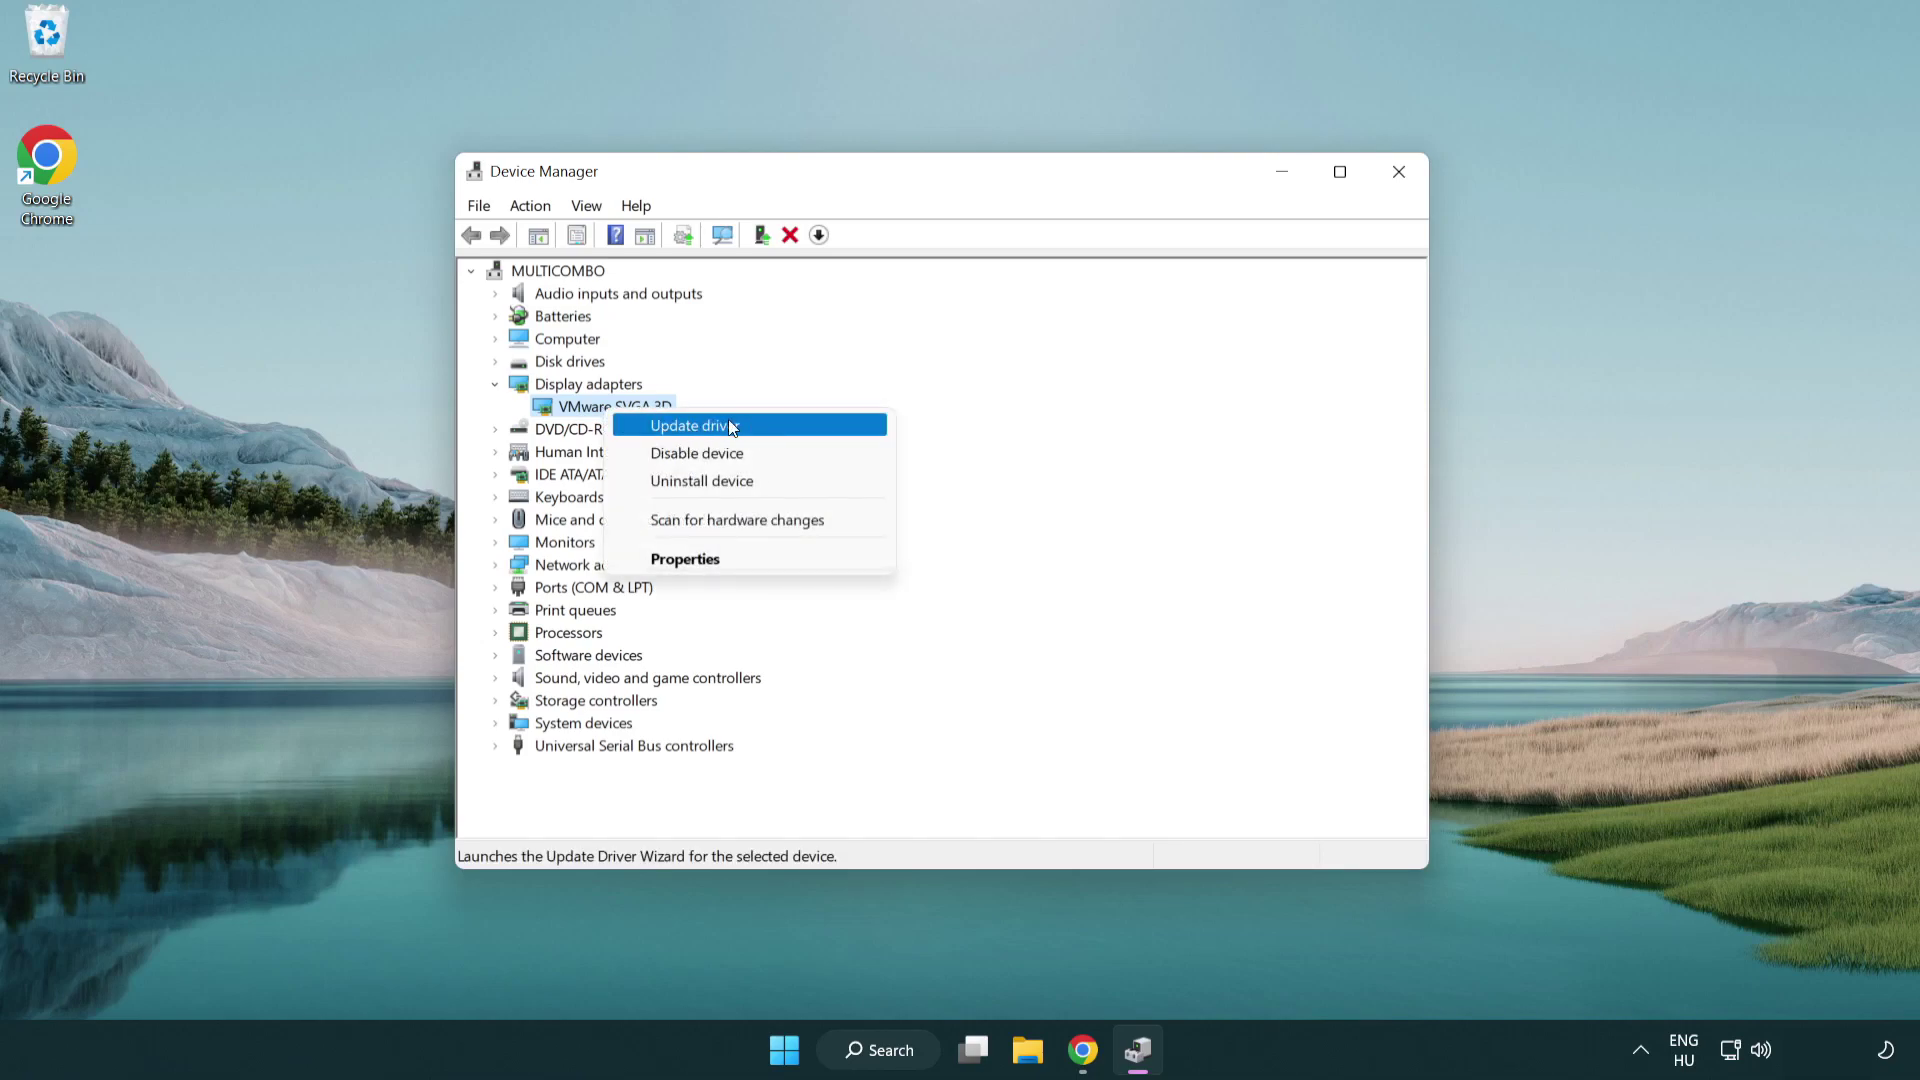
pyautogui.click(767, 428)
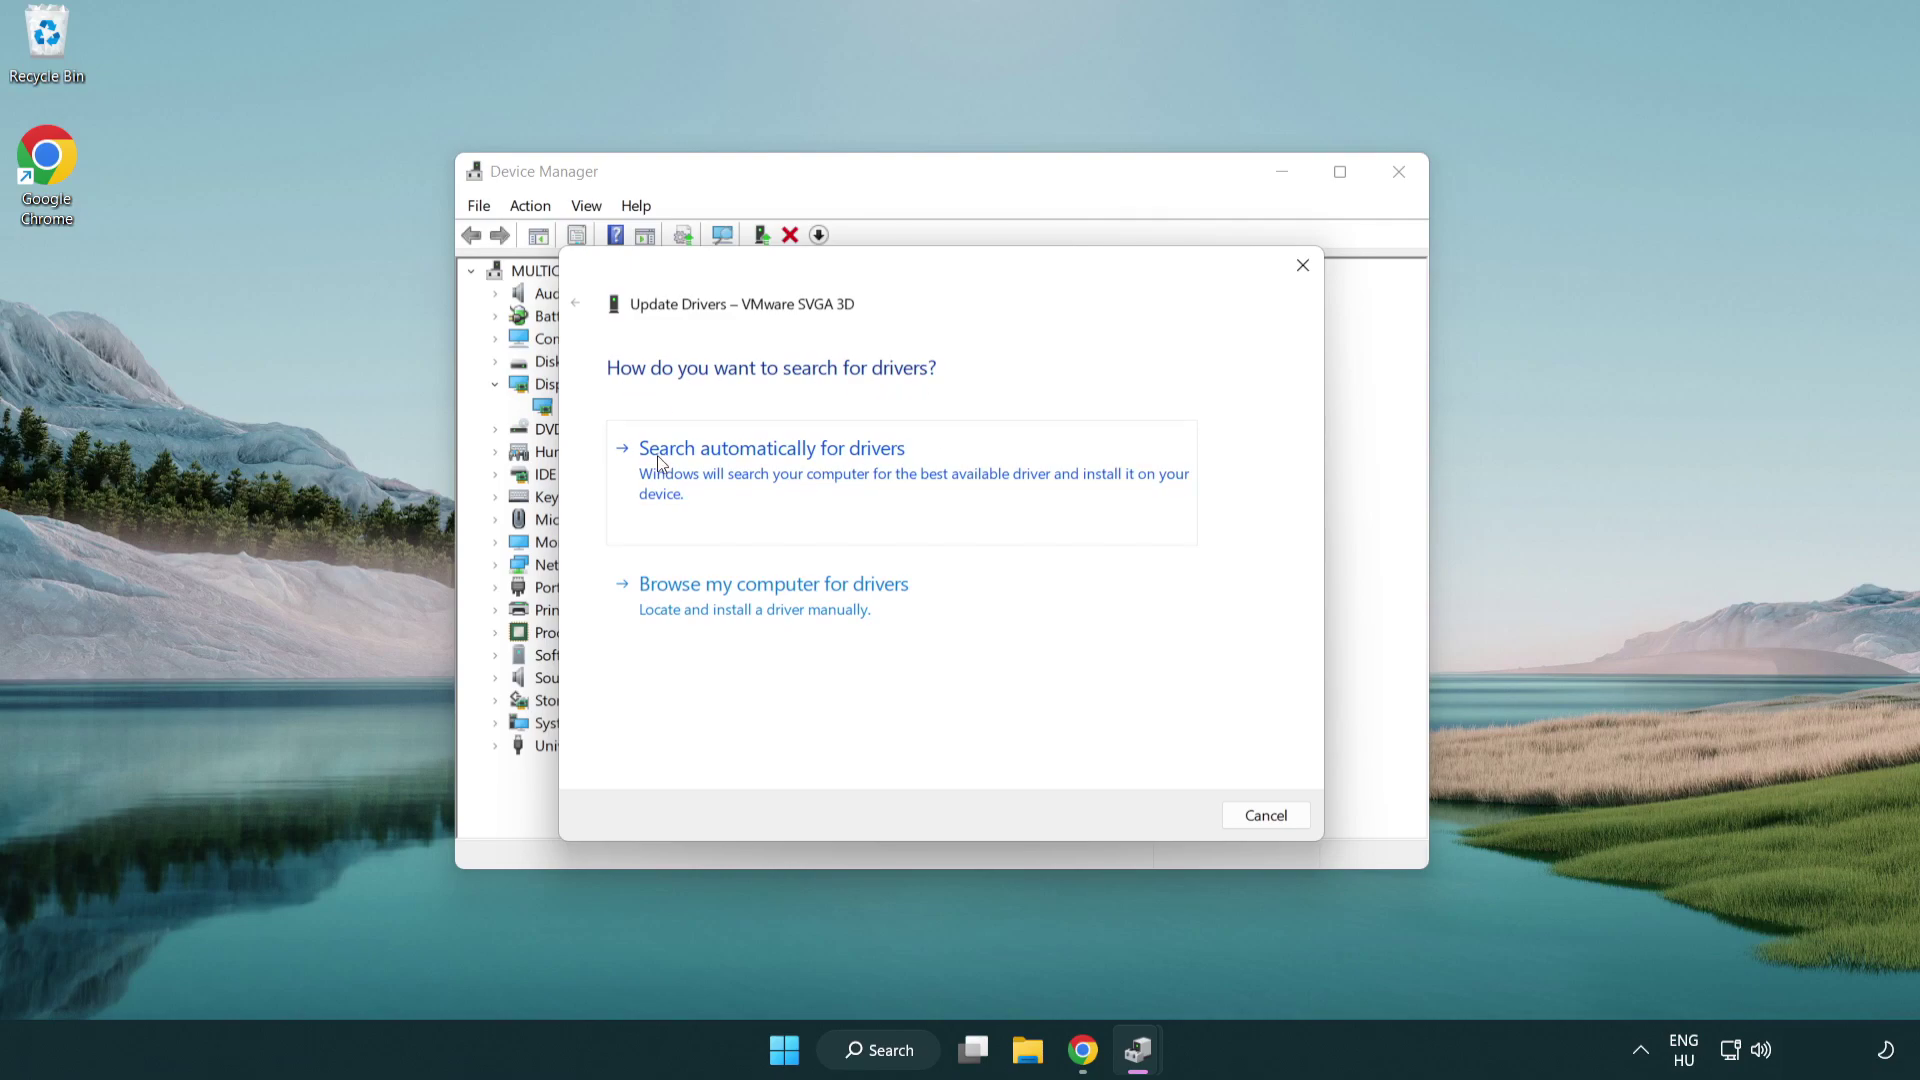
pyautogui.click(788, 470)
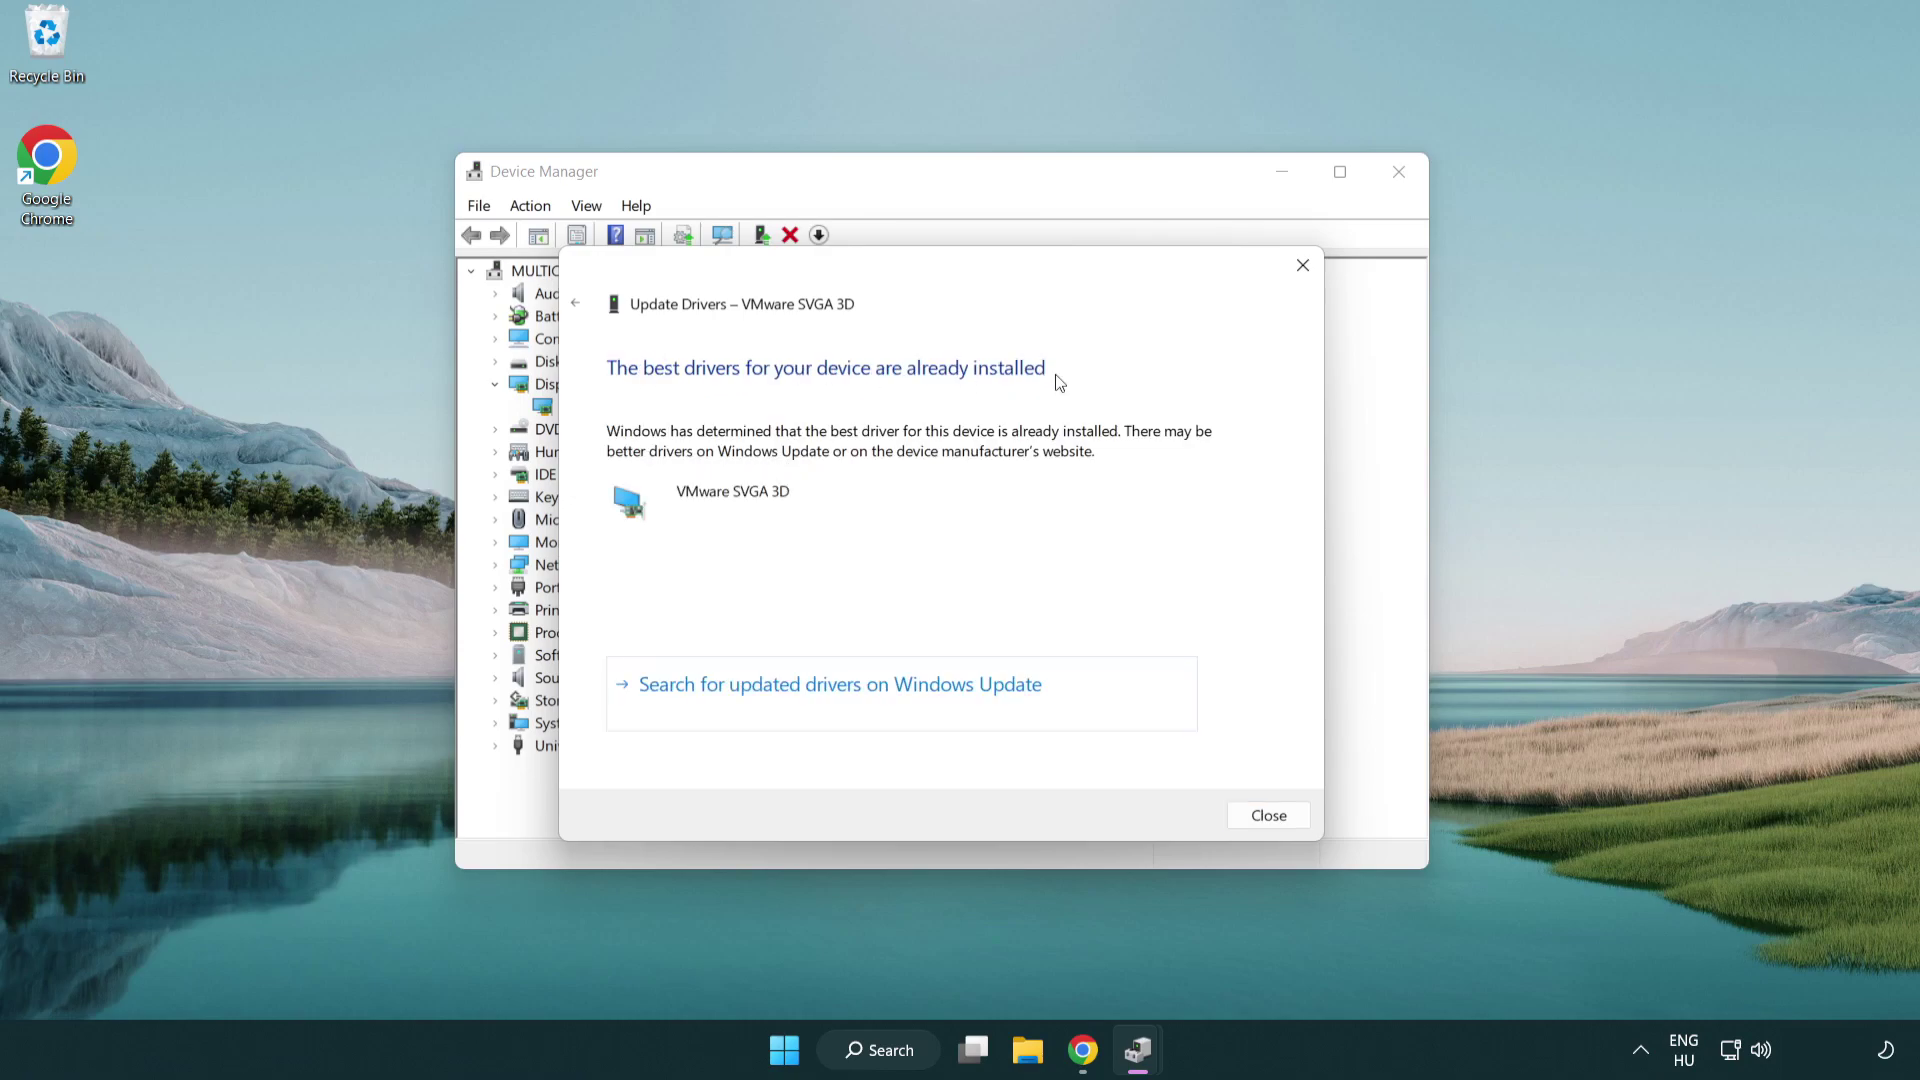
pyautogui.click(1262, 815)
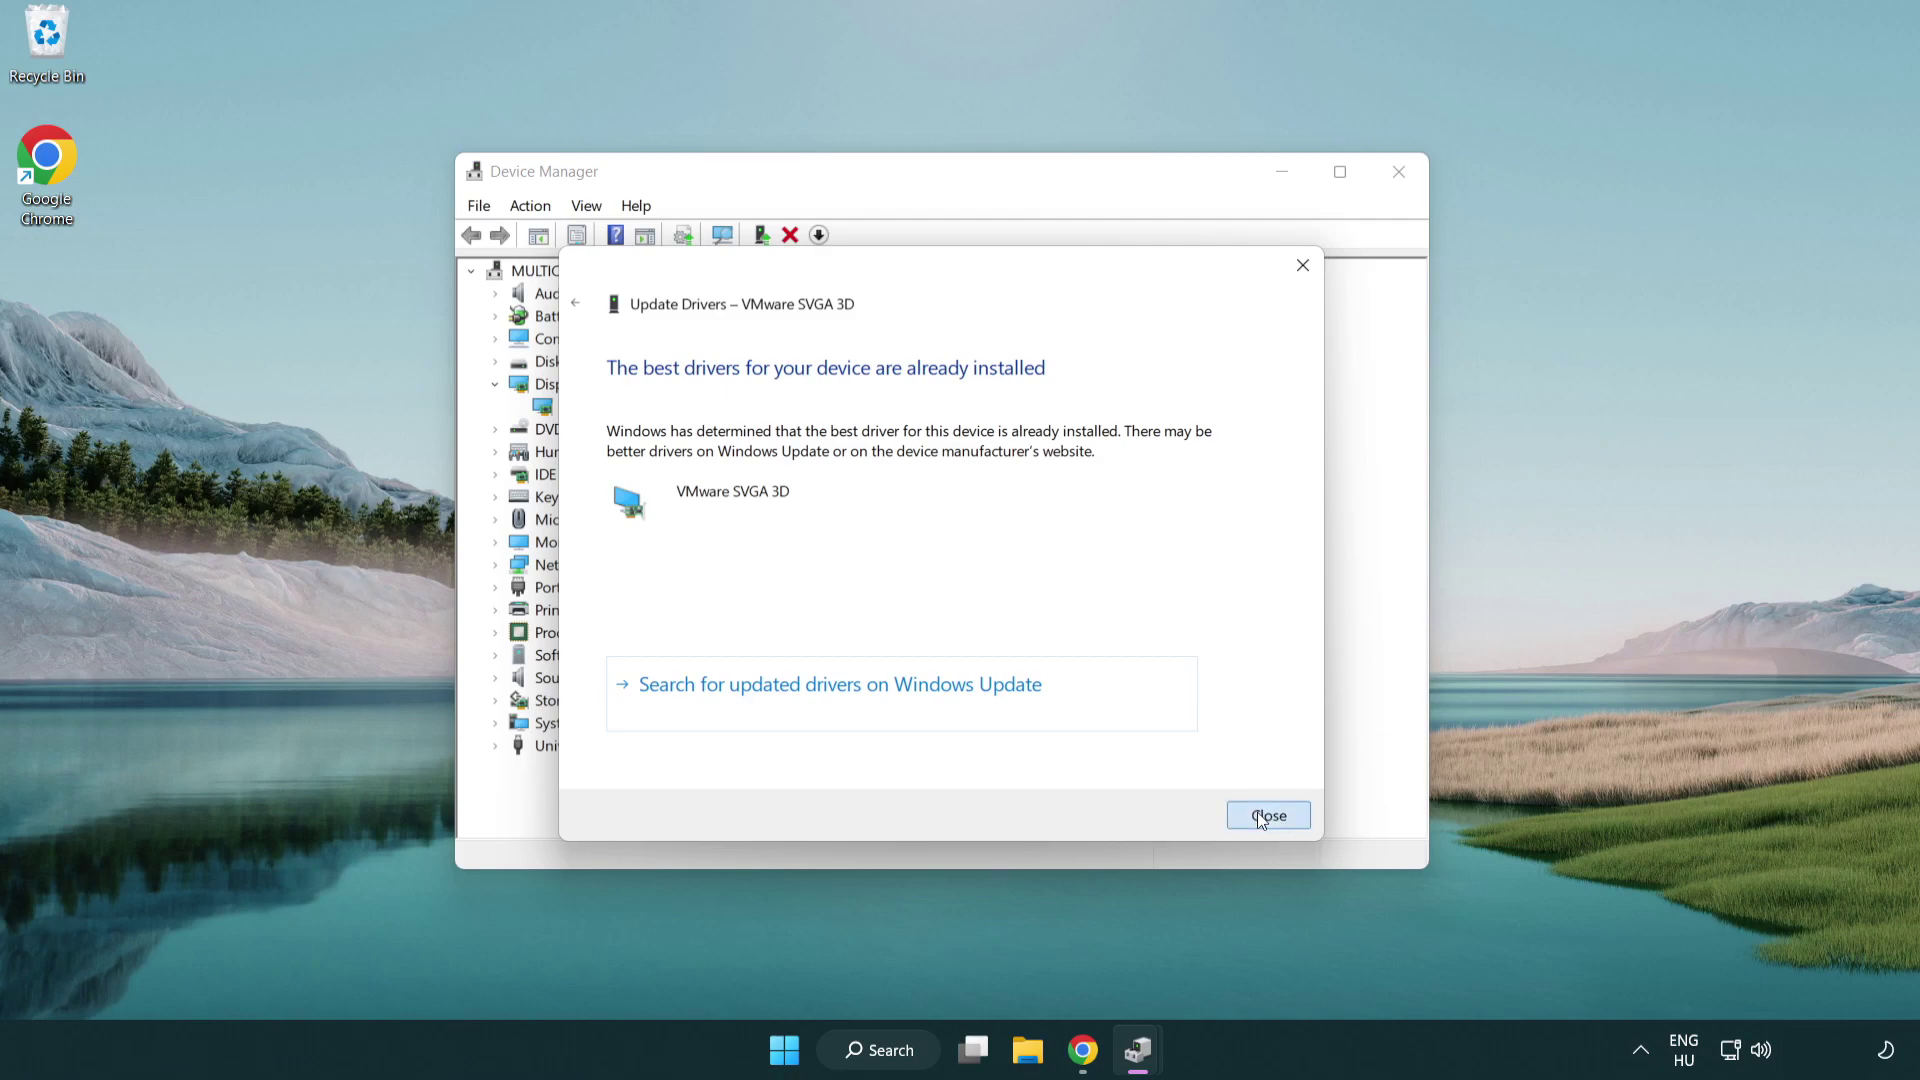
pyautogui.click(1396, 175)
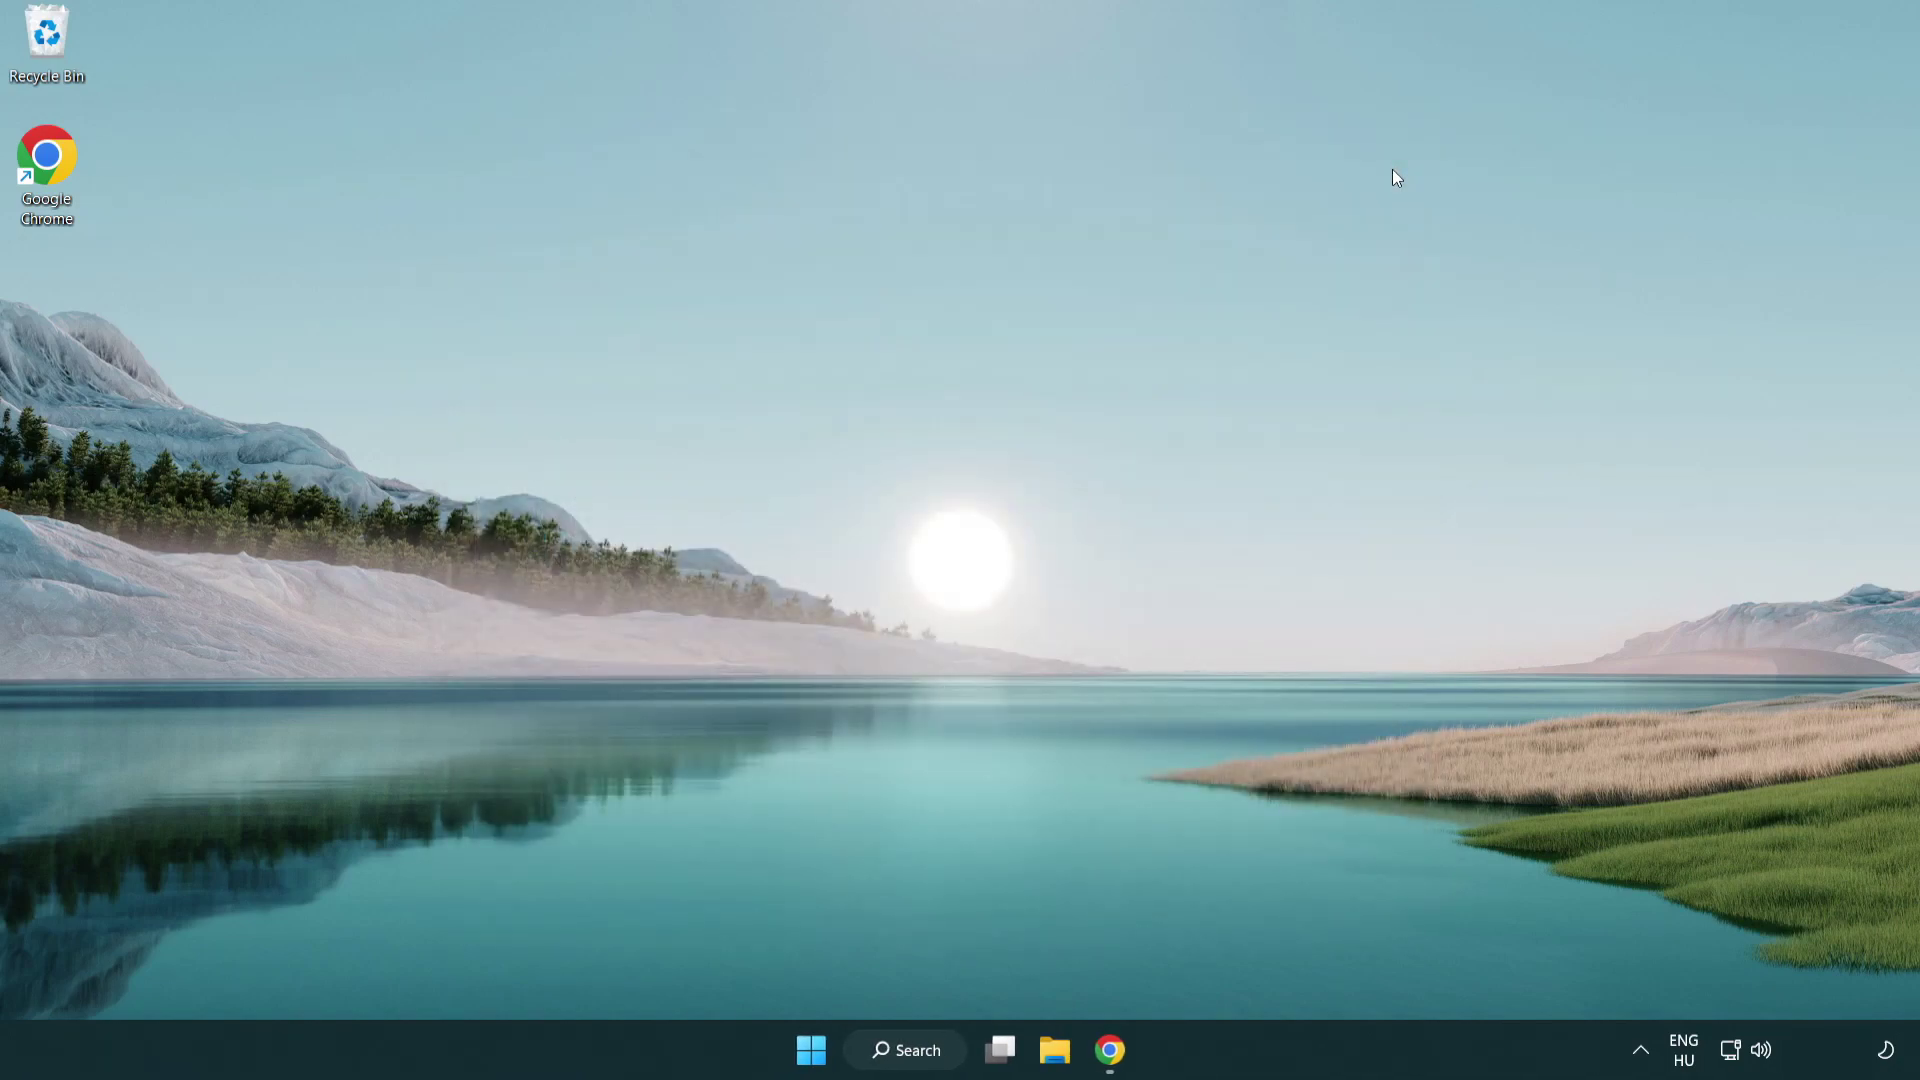
pyautogui.click(918, 1054)
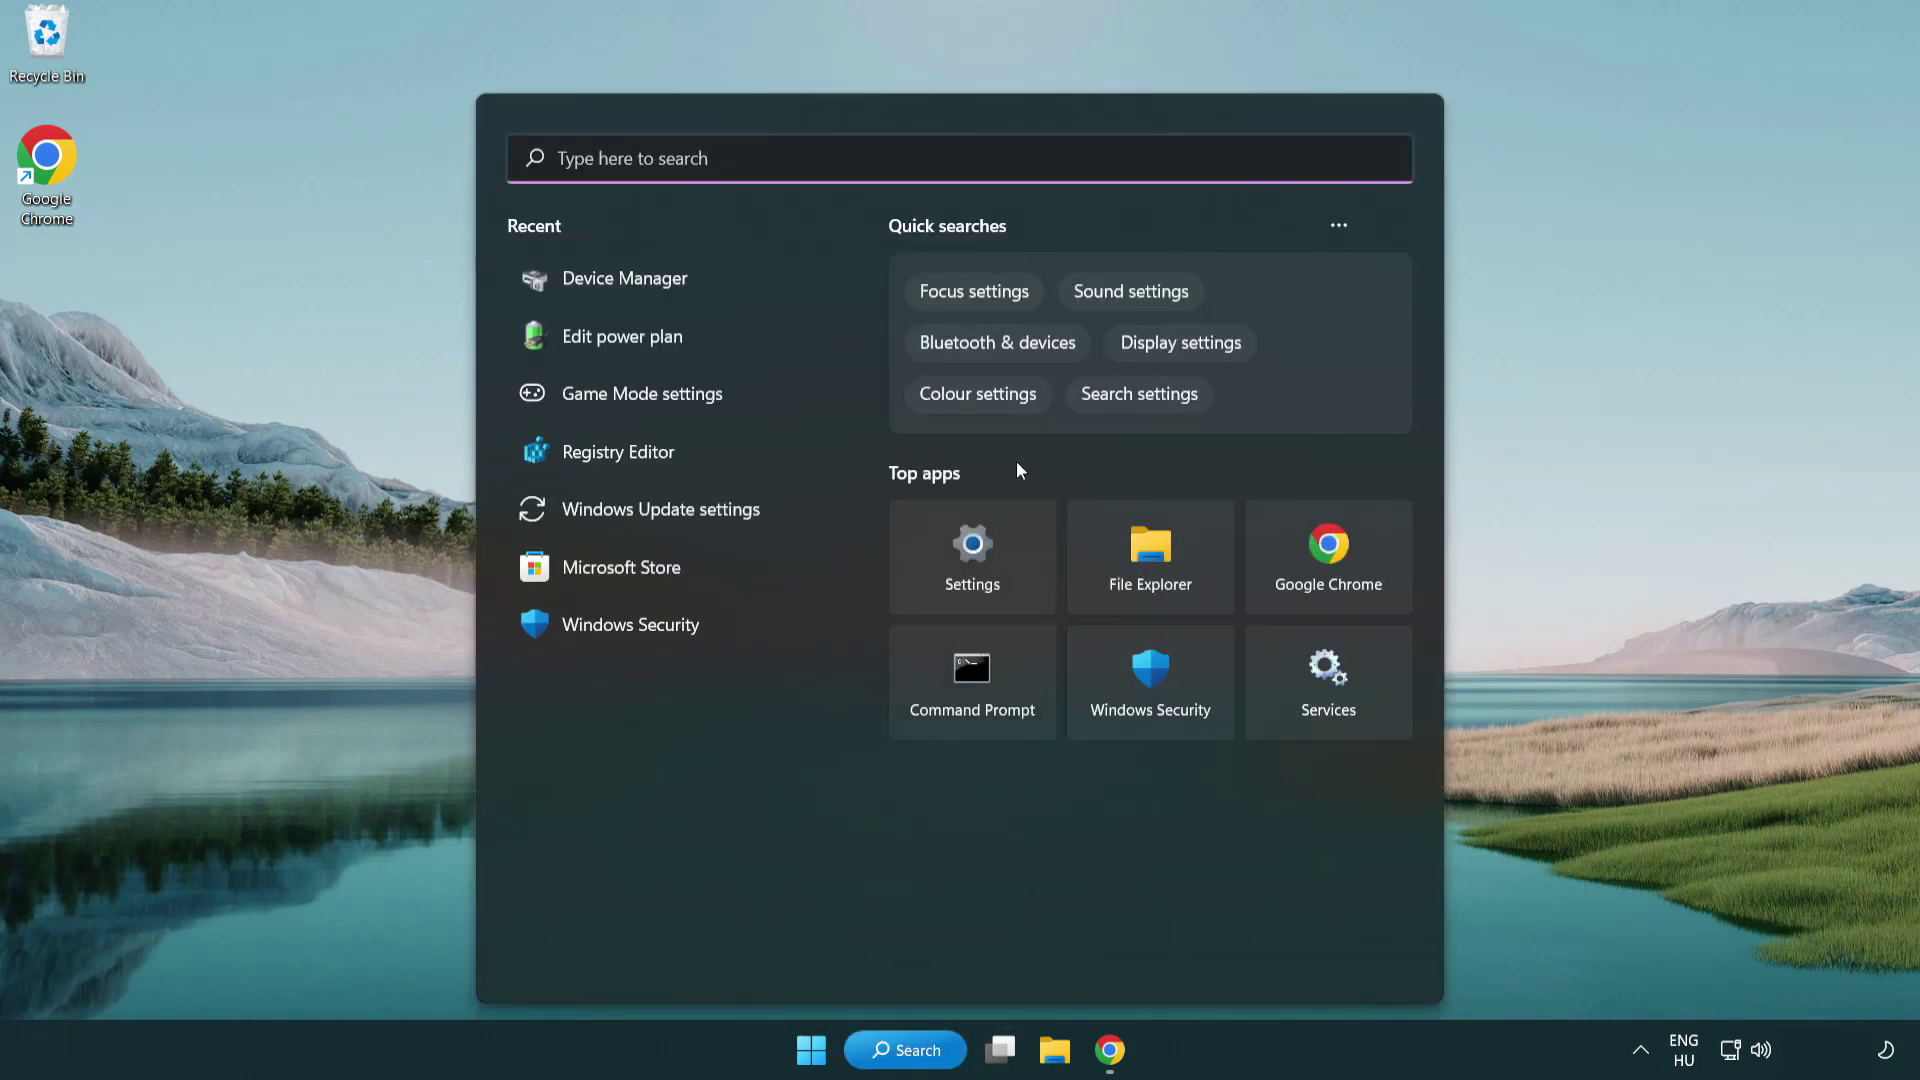
pyautogui.write('gam')
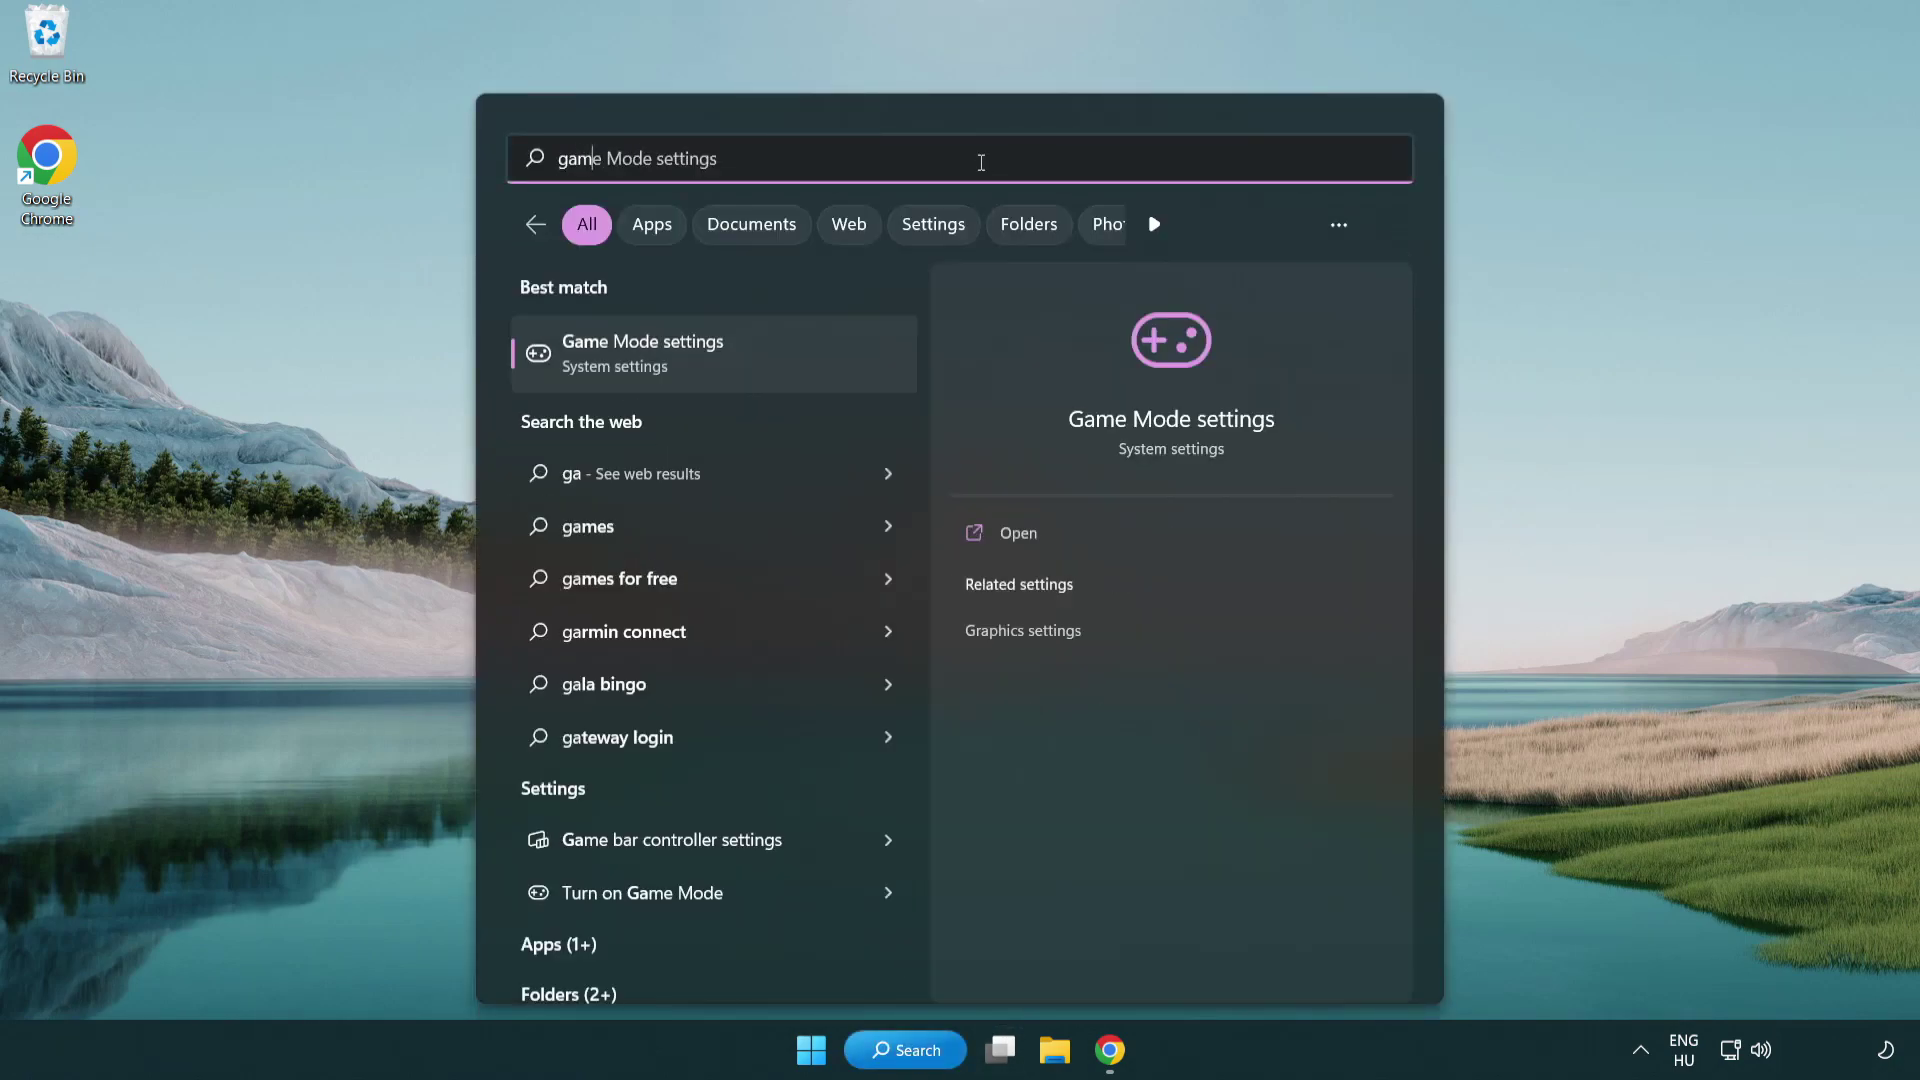
pyautogui.write('e mode')
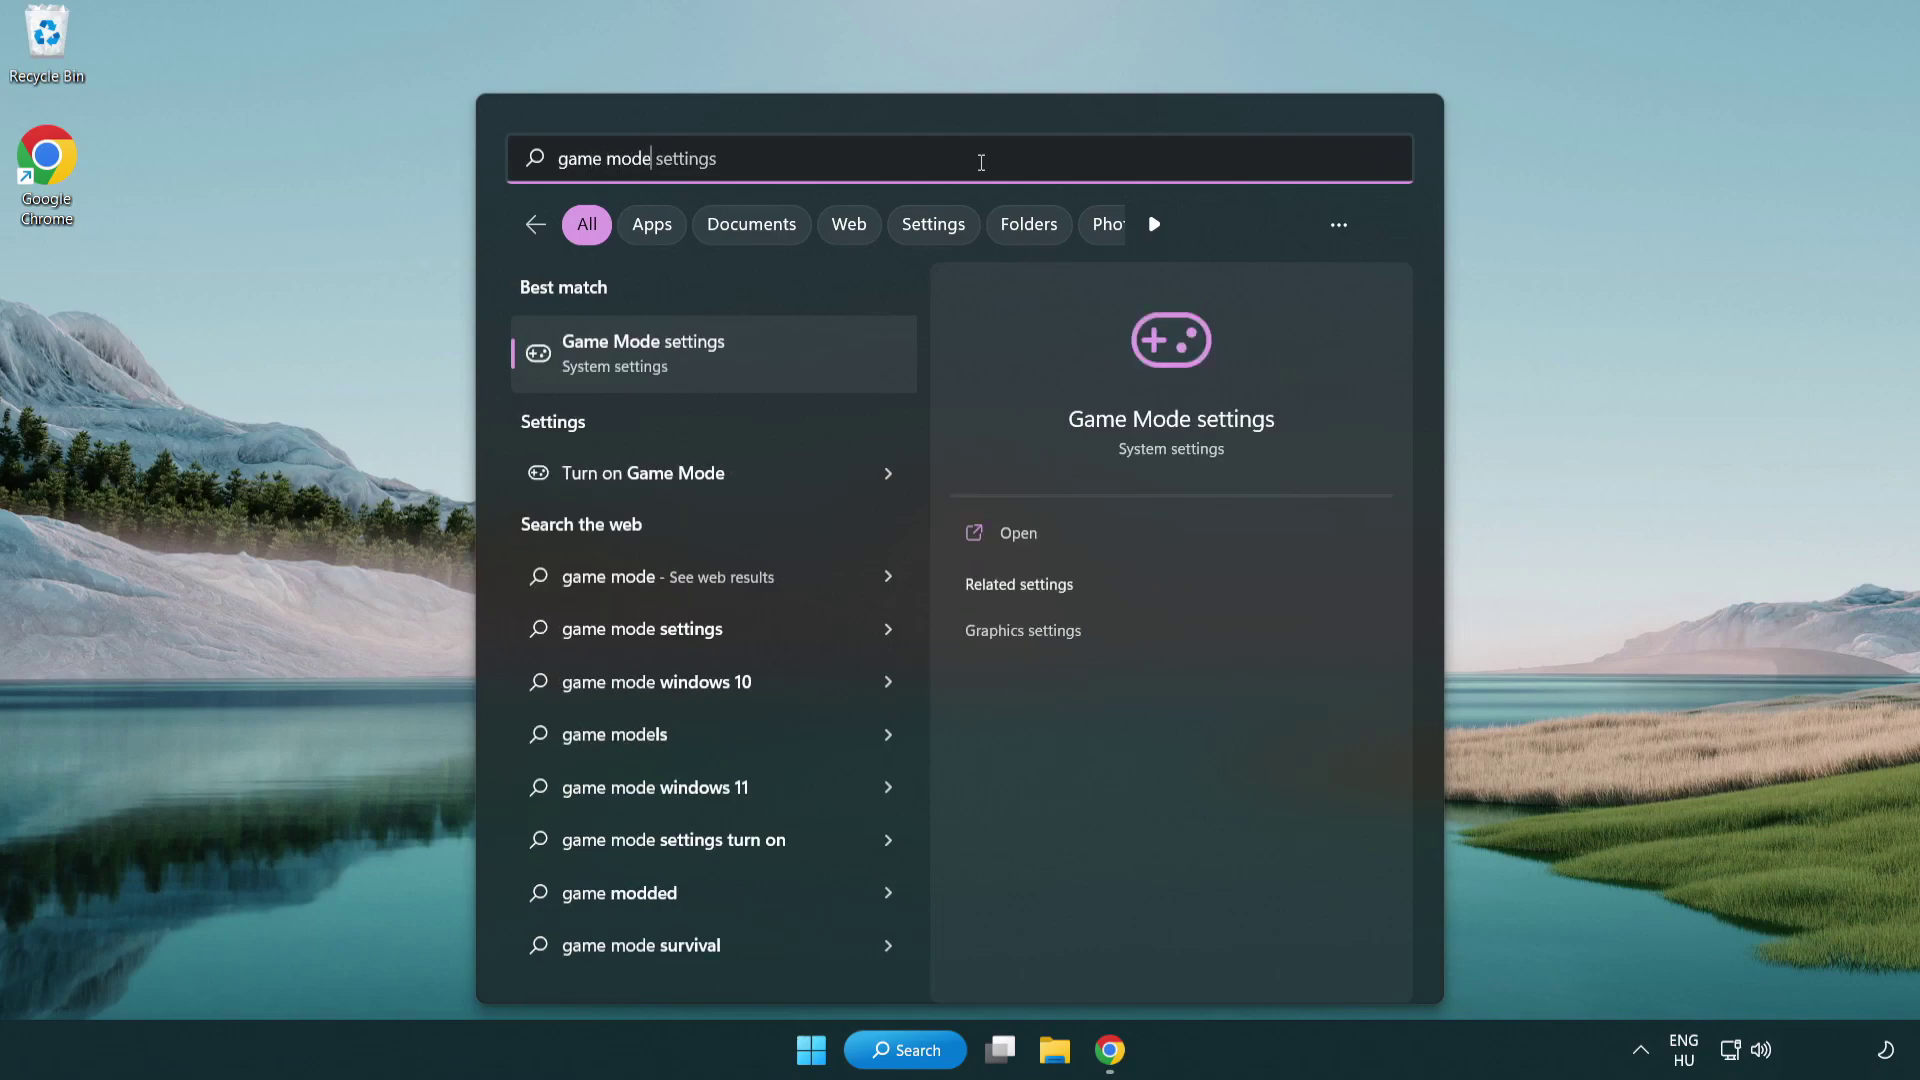
pyautogui.click(721, 359)
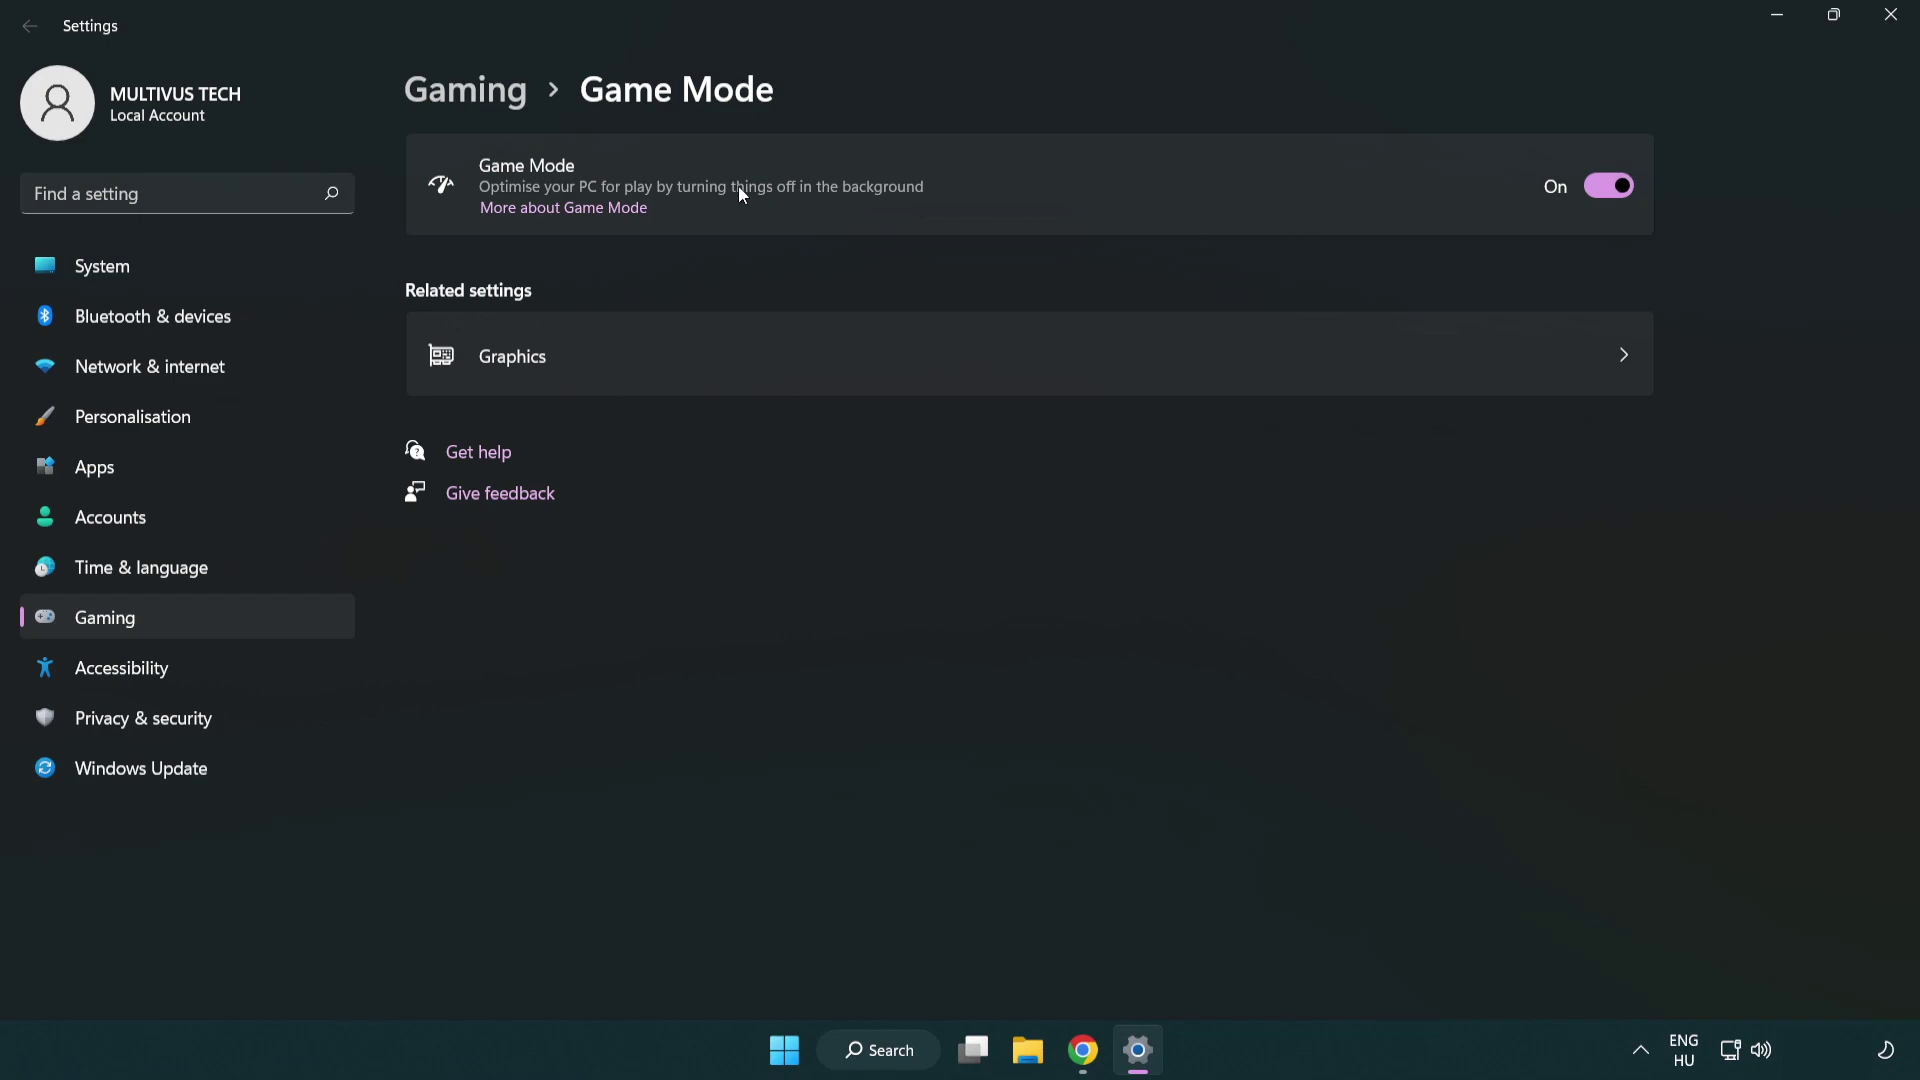
pyautogui.click(497, 102)
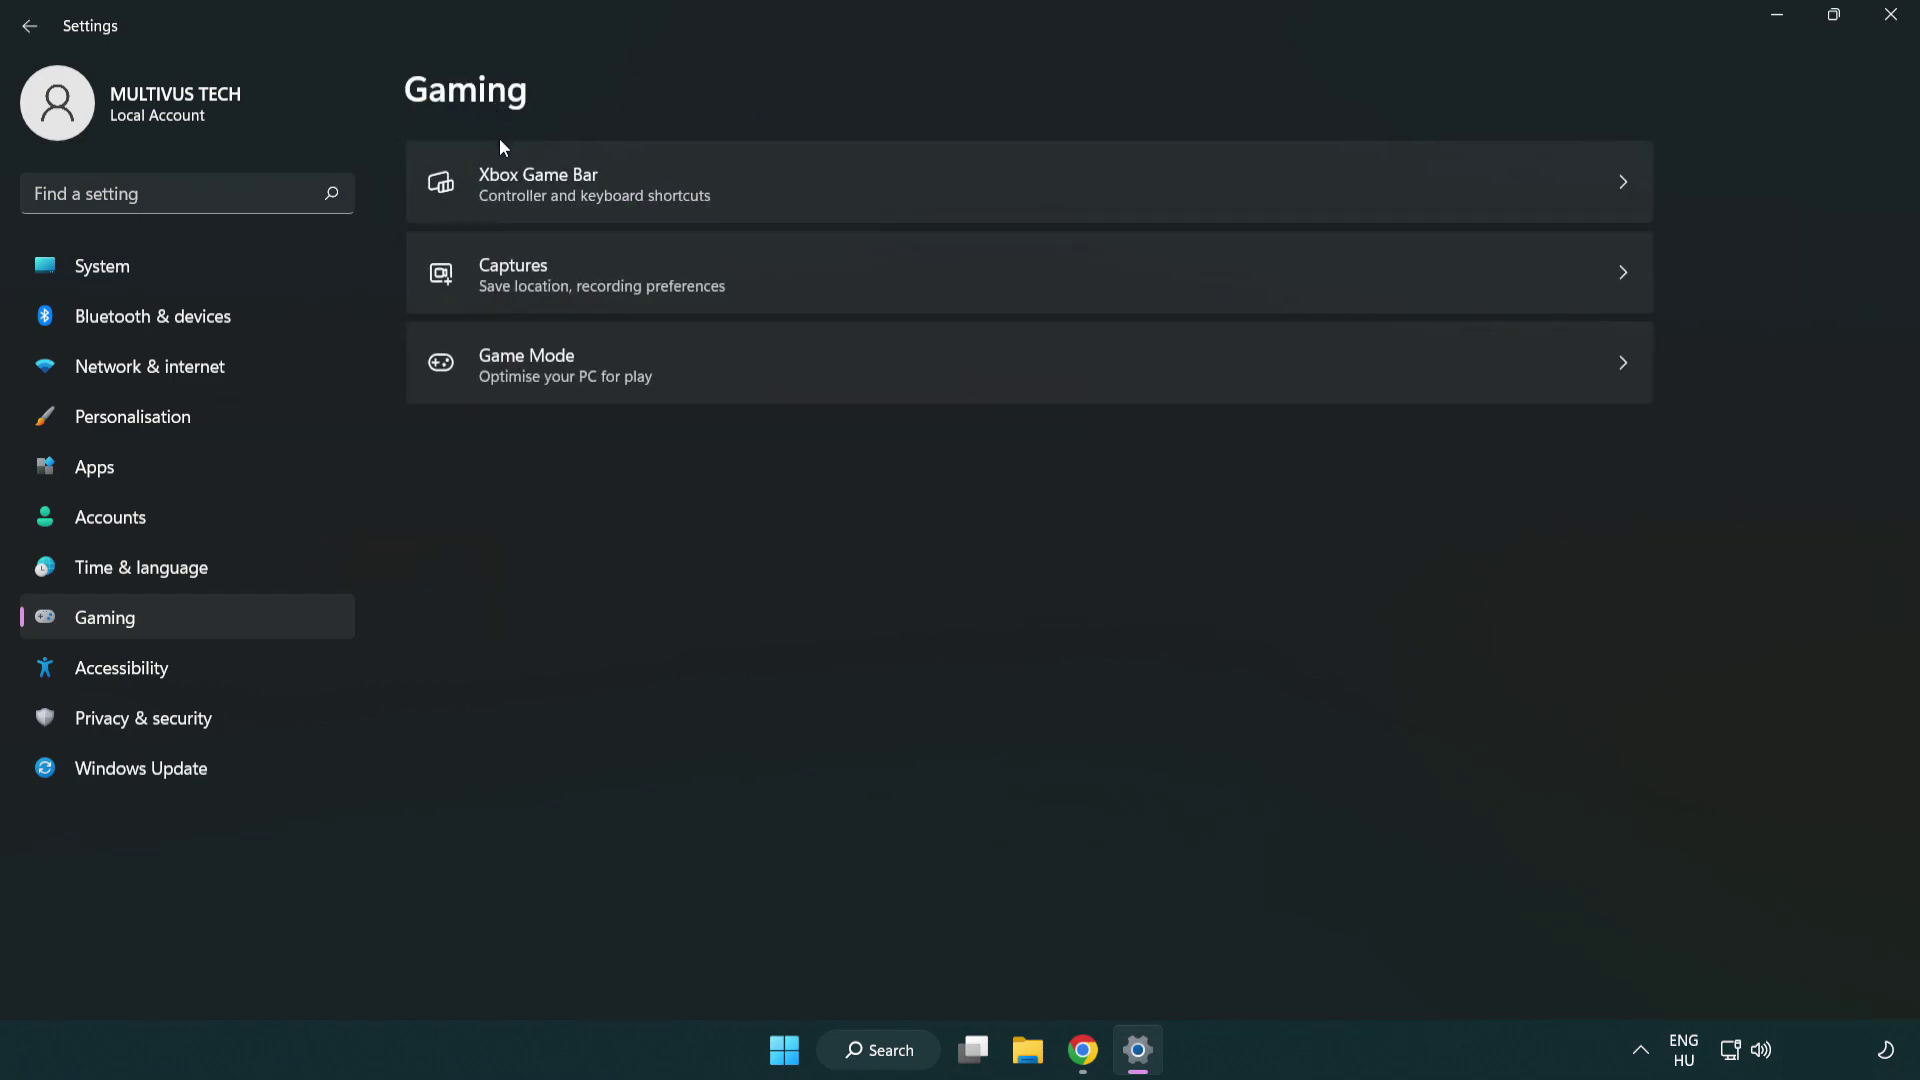
pyautogui.click(851, 187)
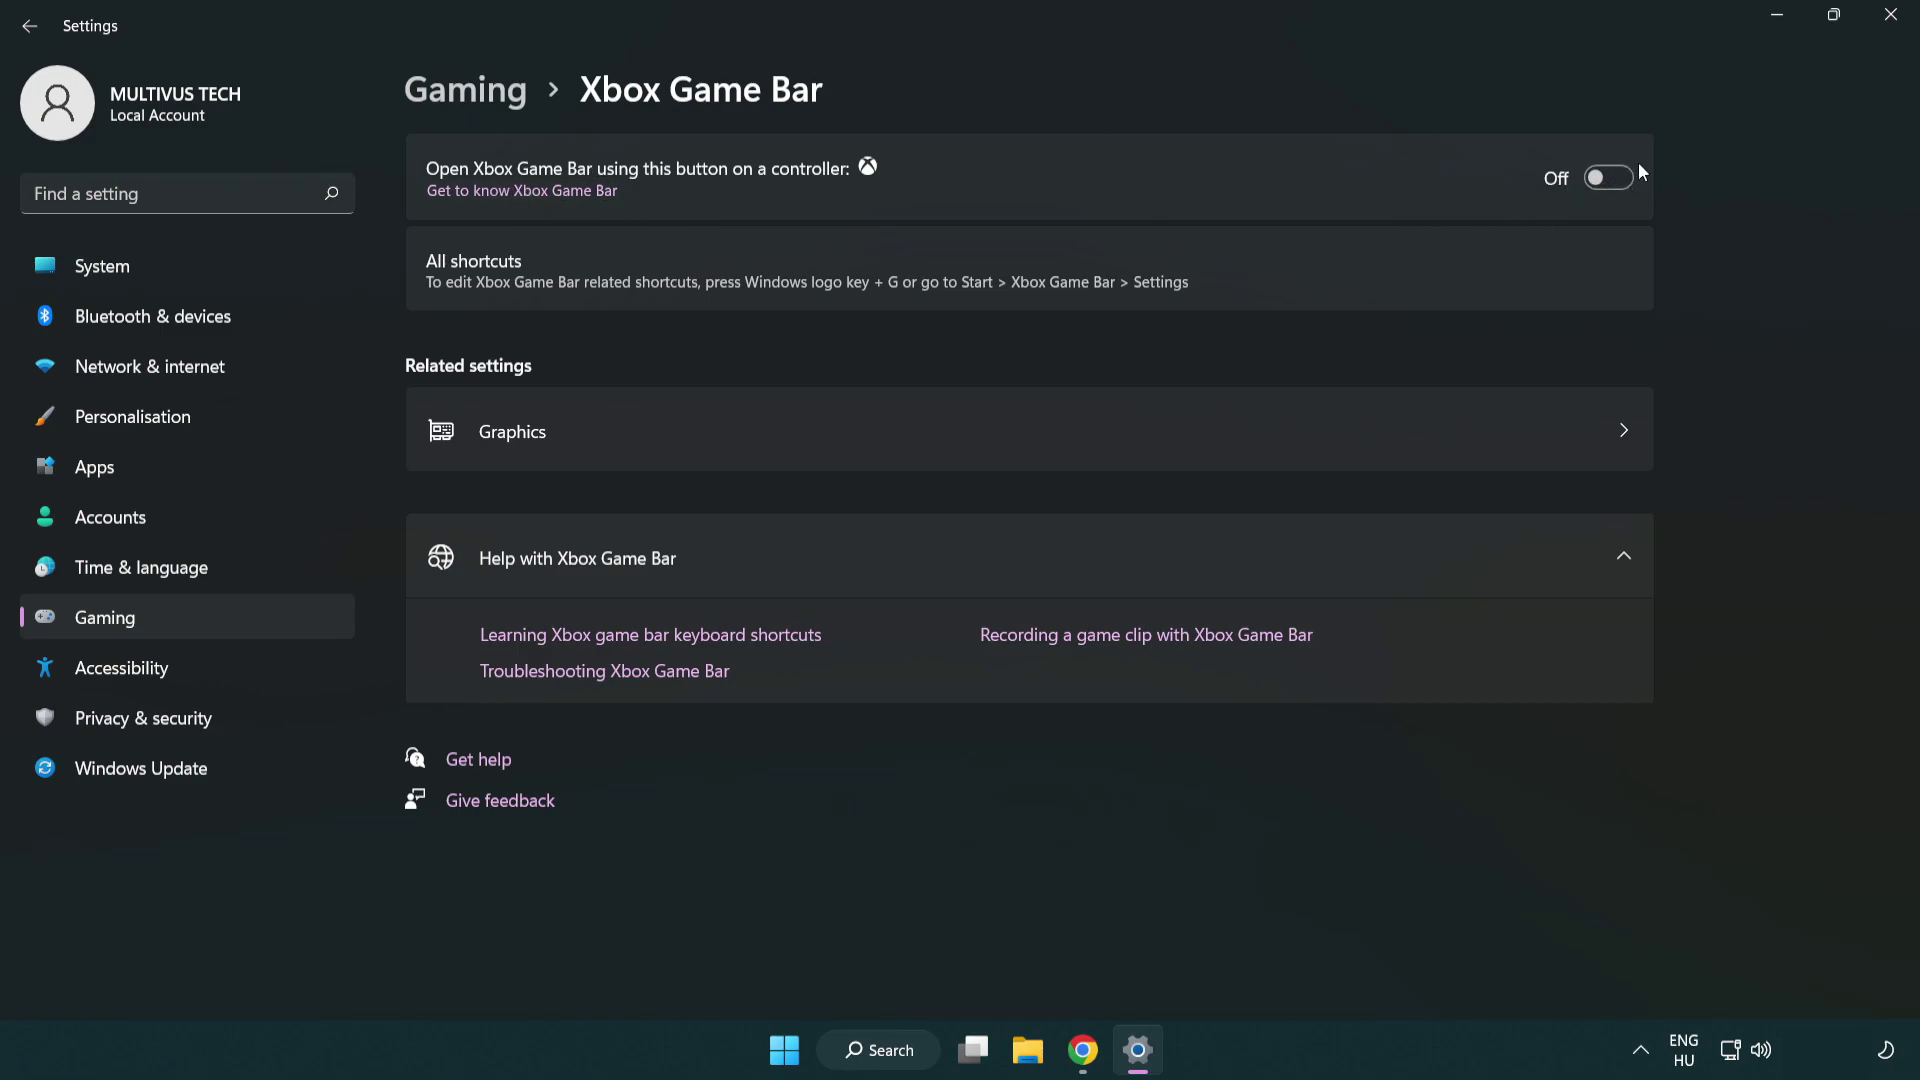
pyautogui.click(1892, 28)
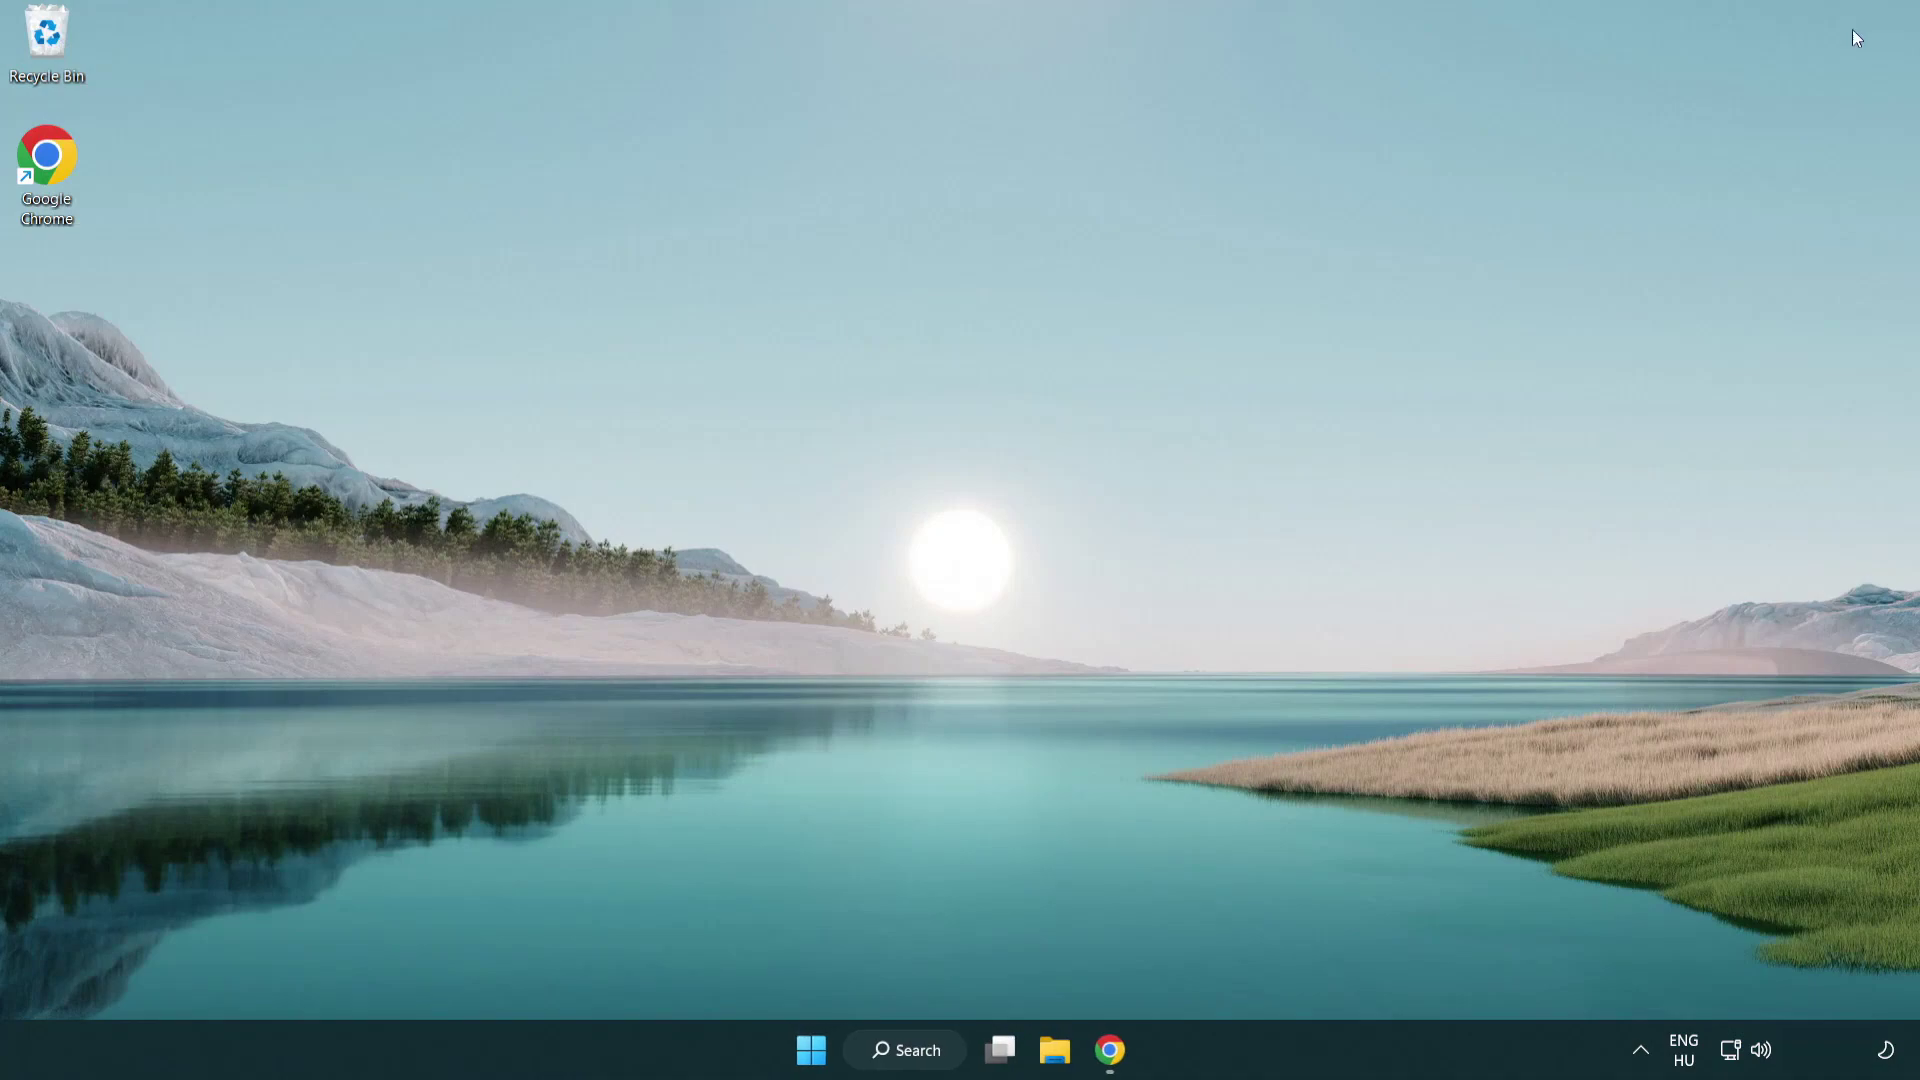
# Step: Open Task Manager and end the Google Chrome (8) processes
pyautogui.rightClick(813, 1051)
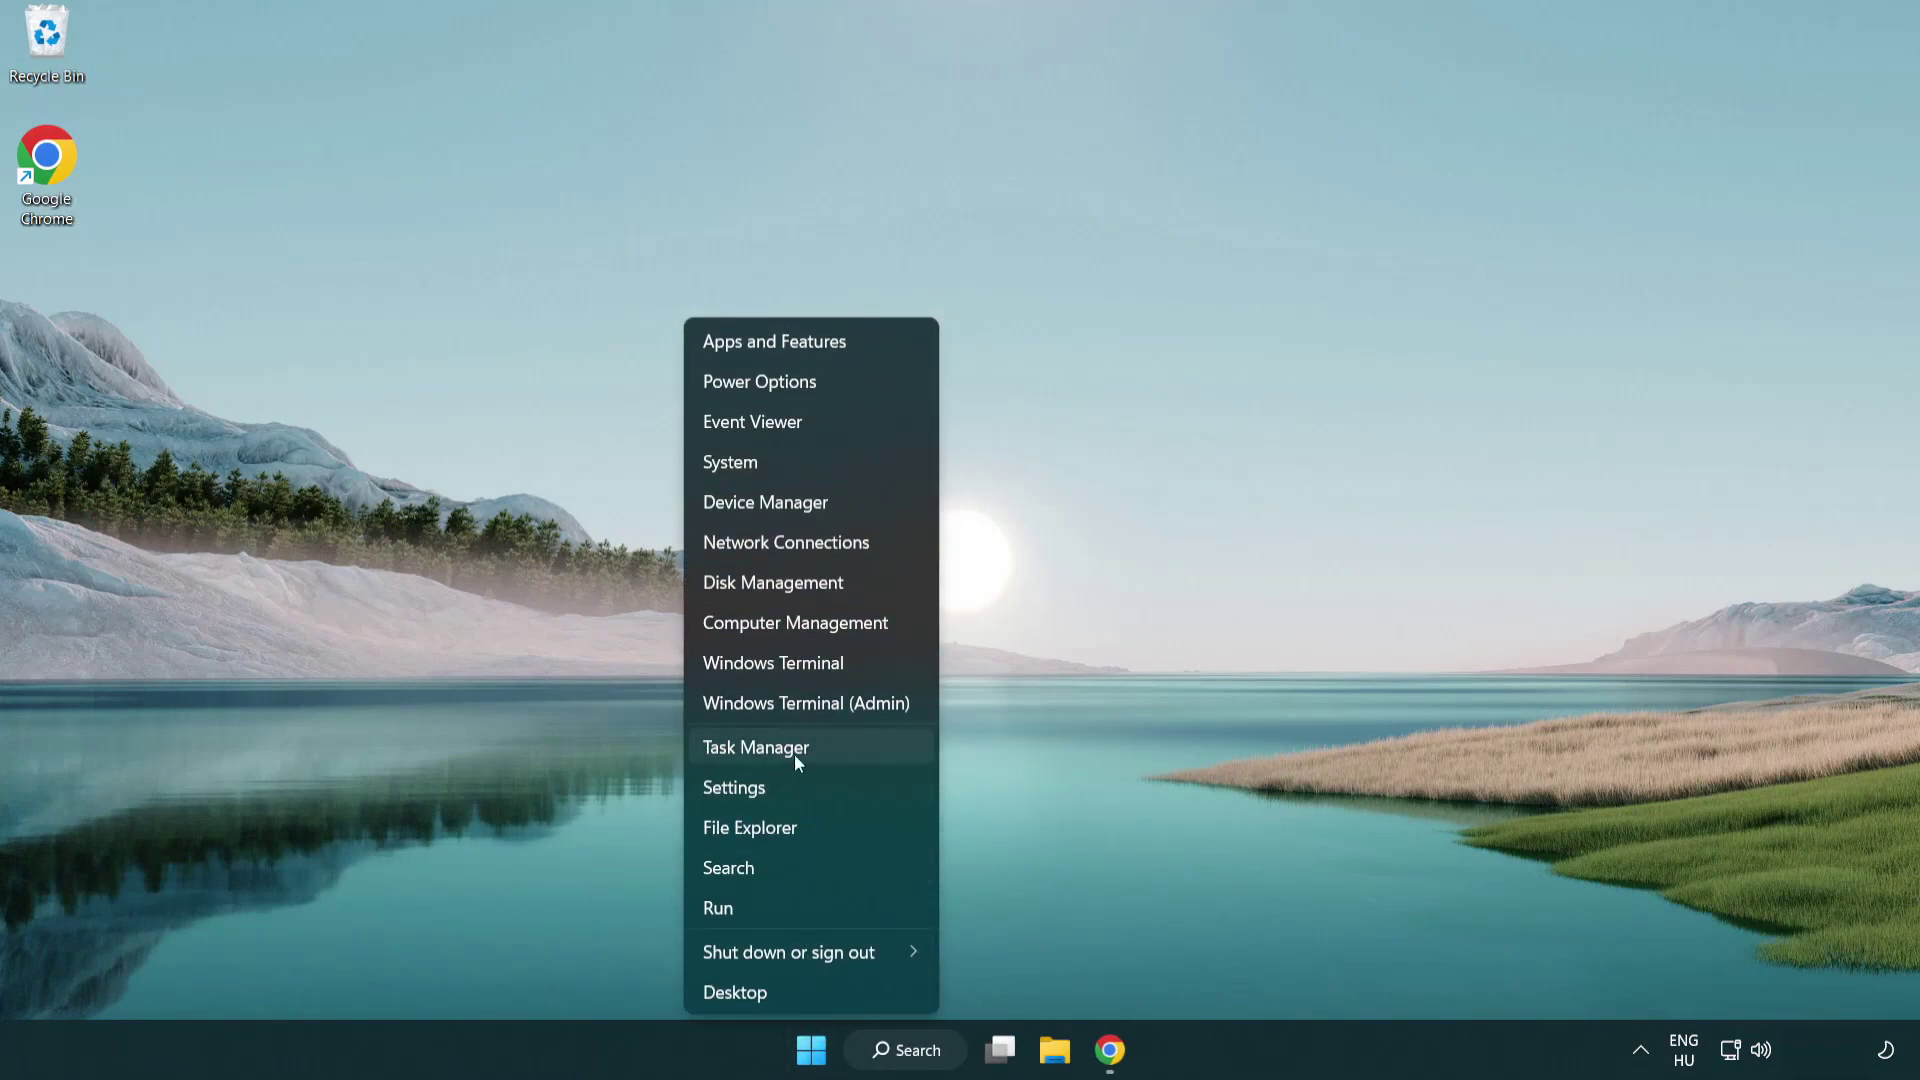
pyautogui.click(842, 748)
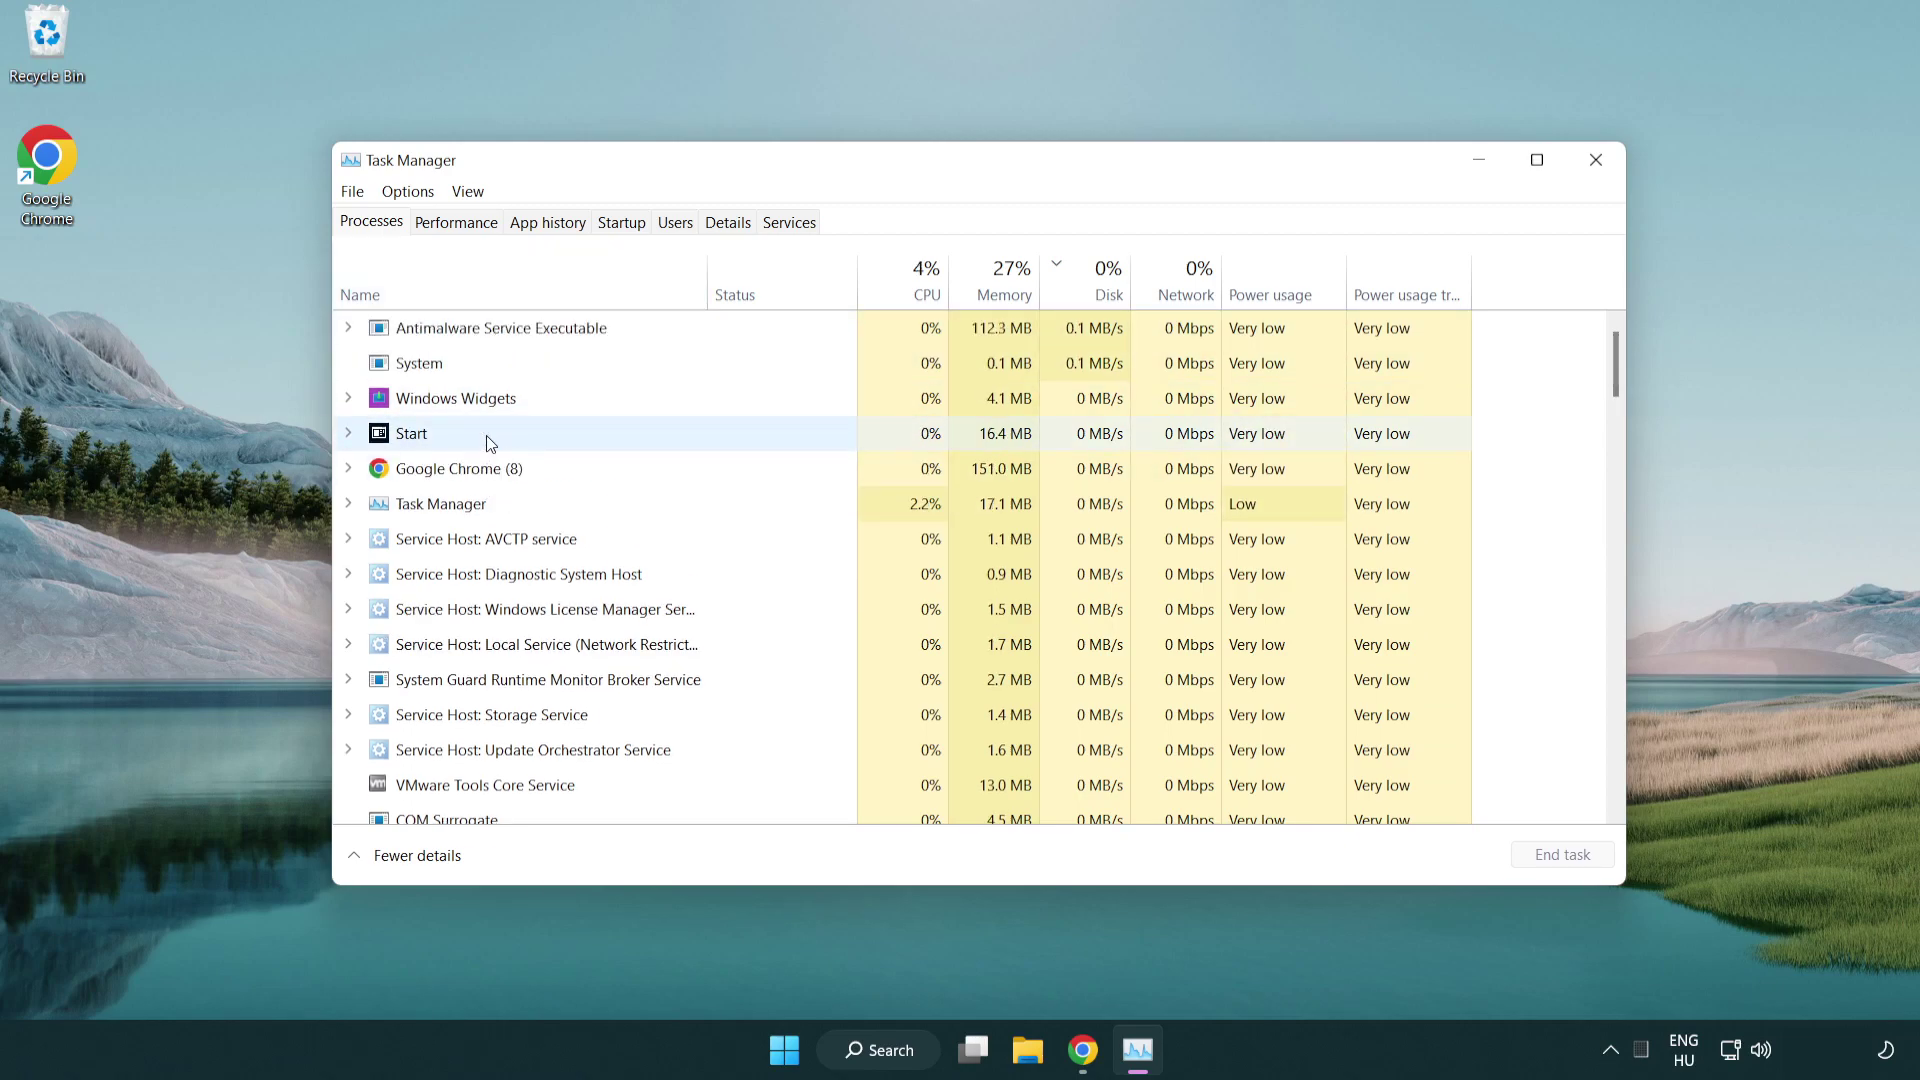
pyautogui.click(490, 470)
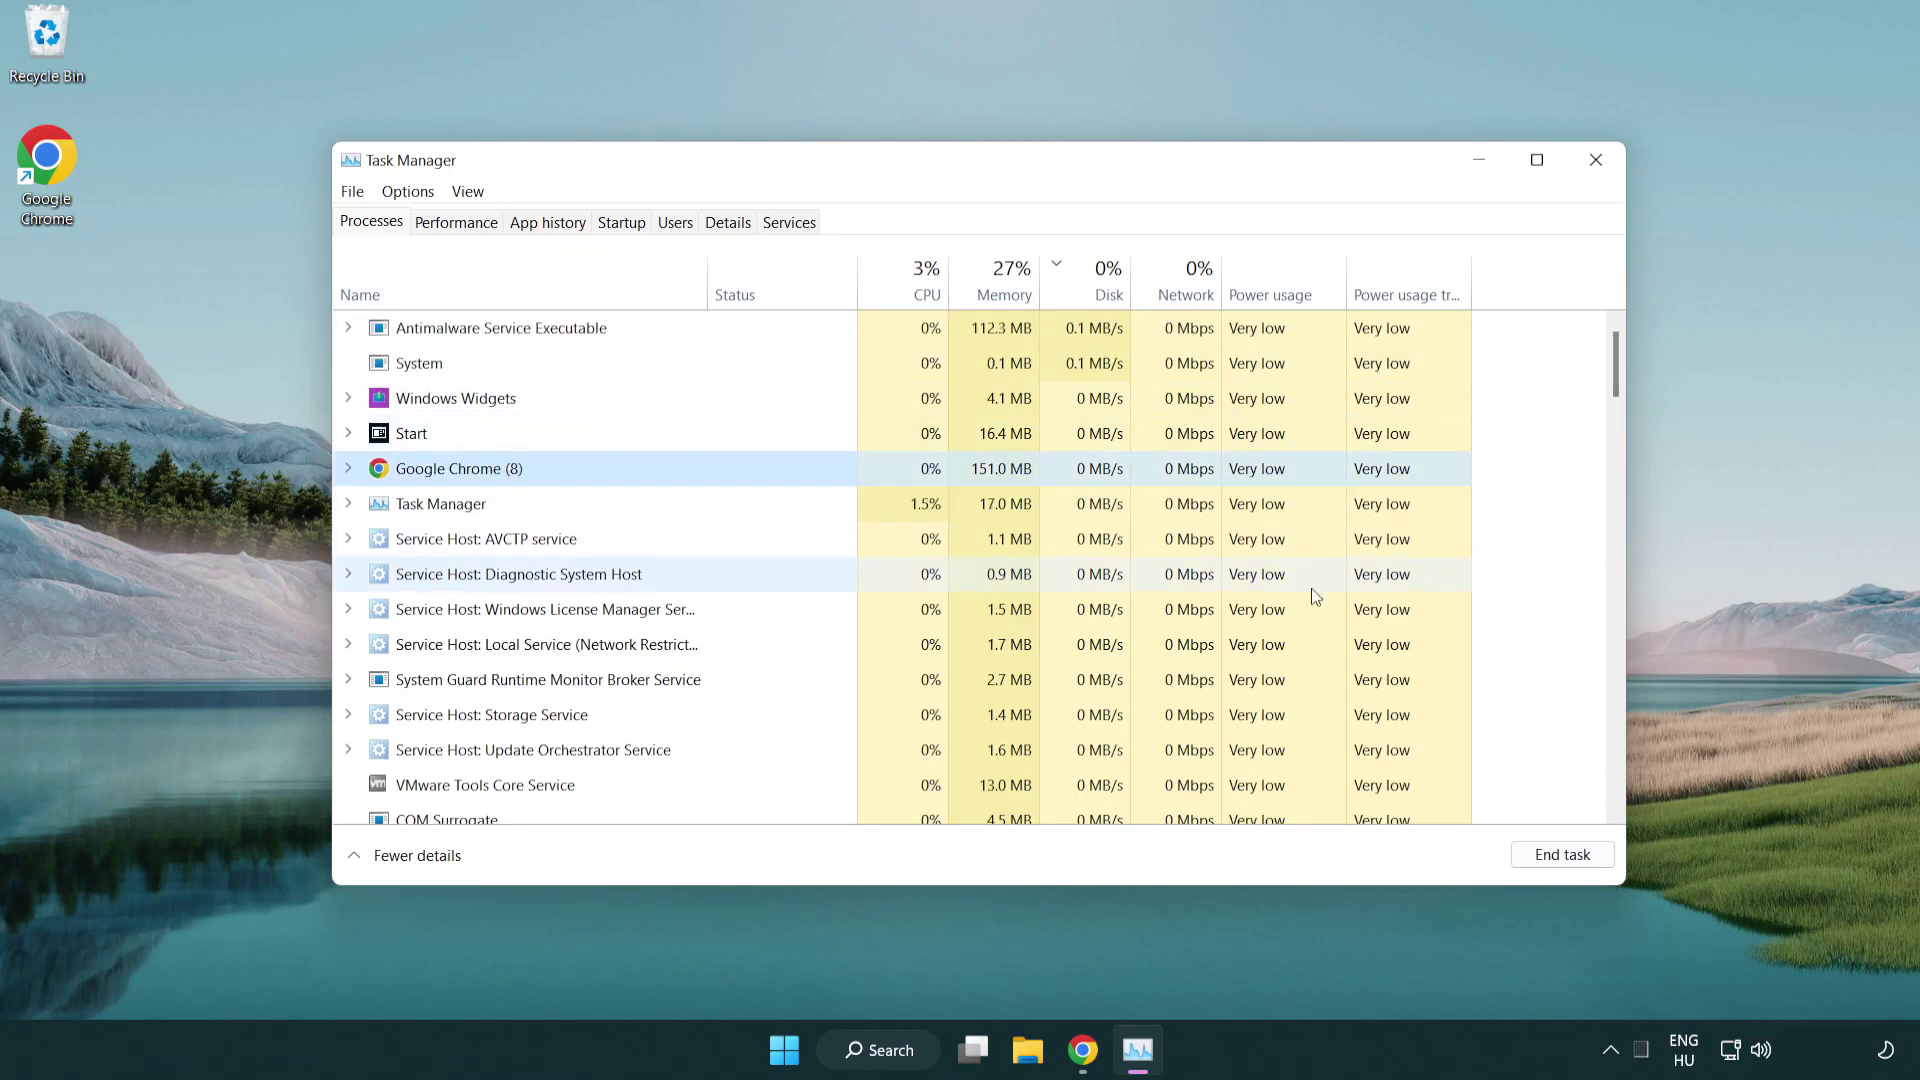
pyautogui.click(1573, 865)
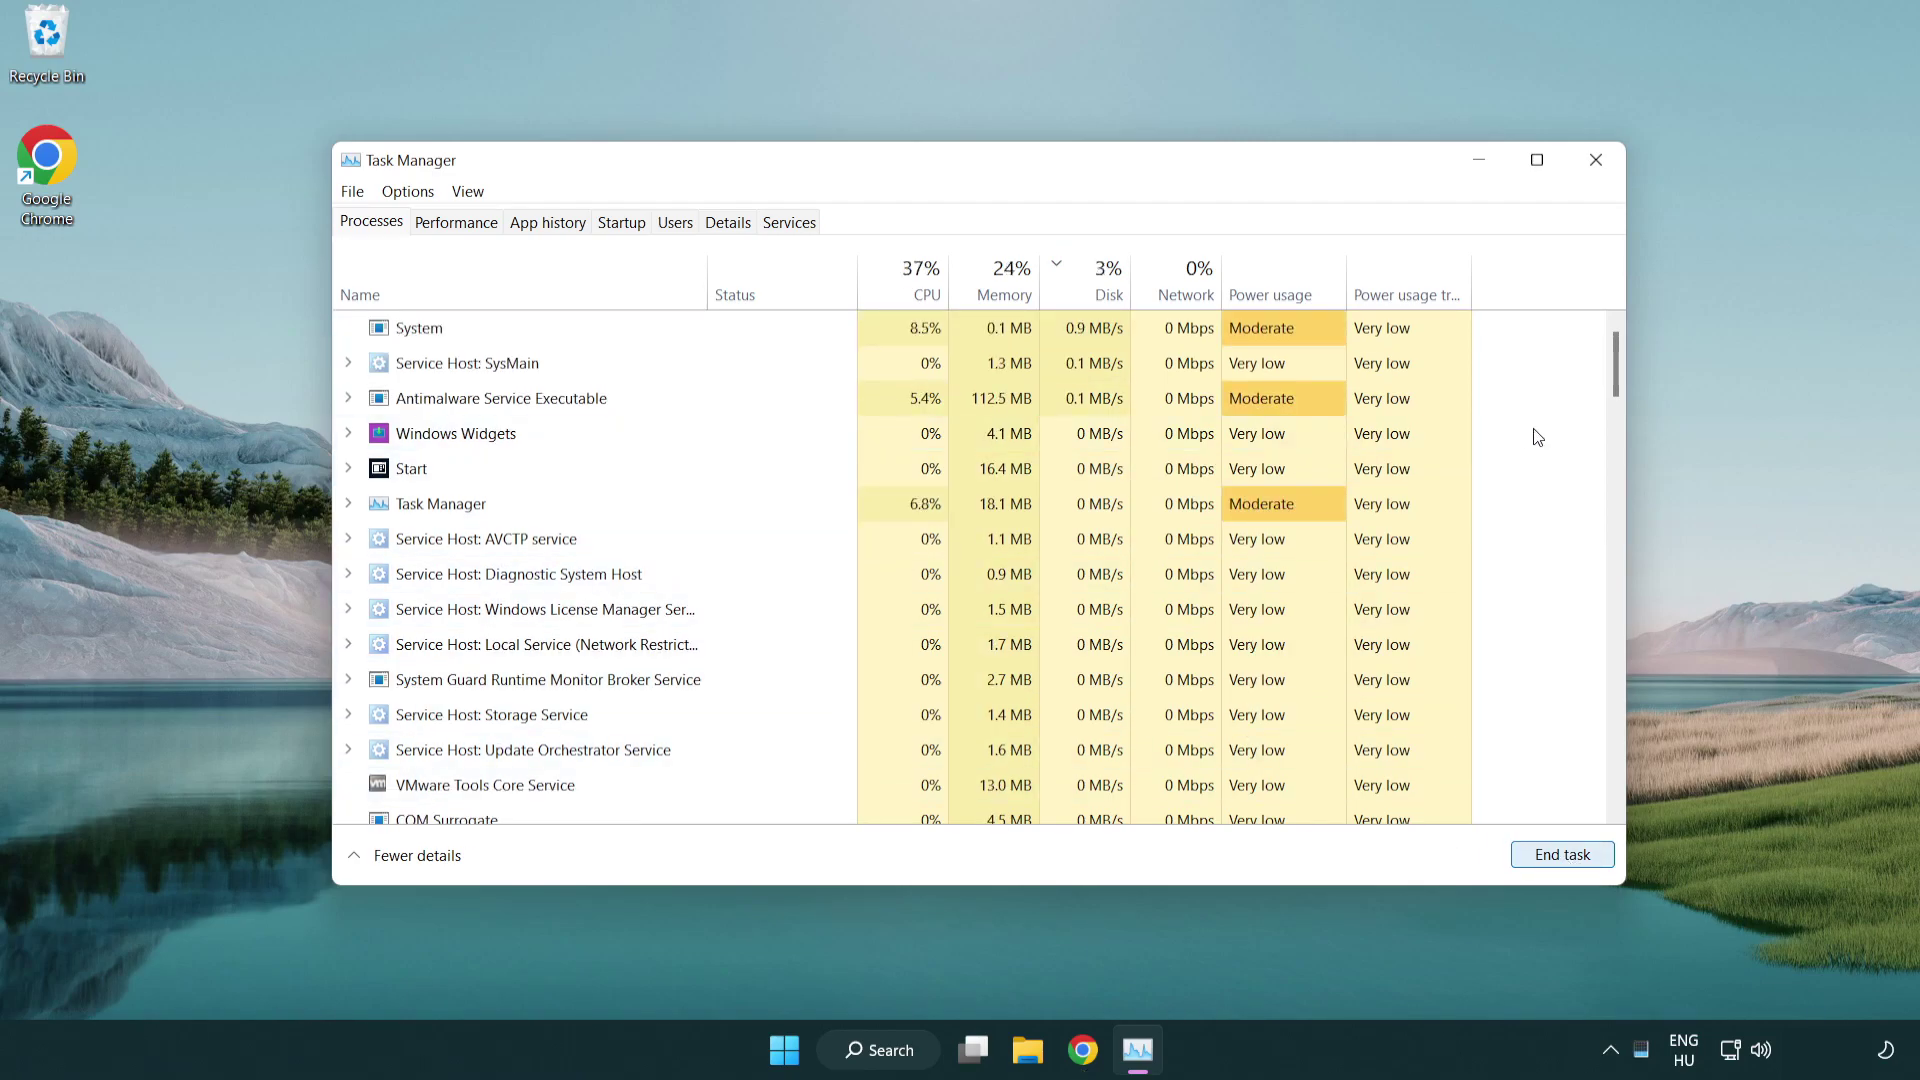
pyautogui.moveTo(1614, 390); pyautogui.dragTo(1604, 344)
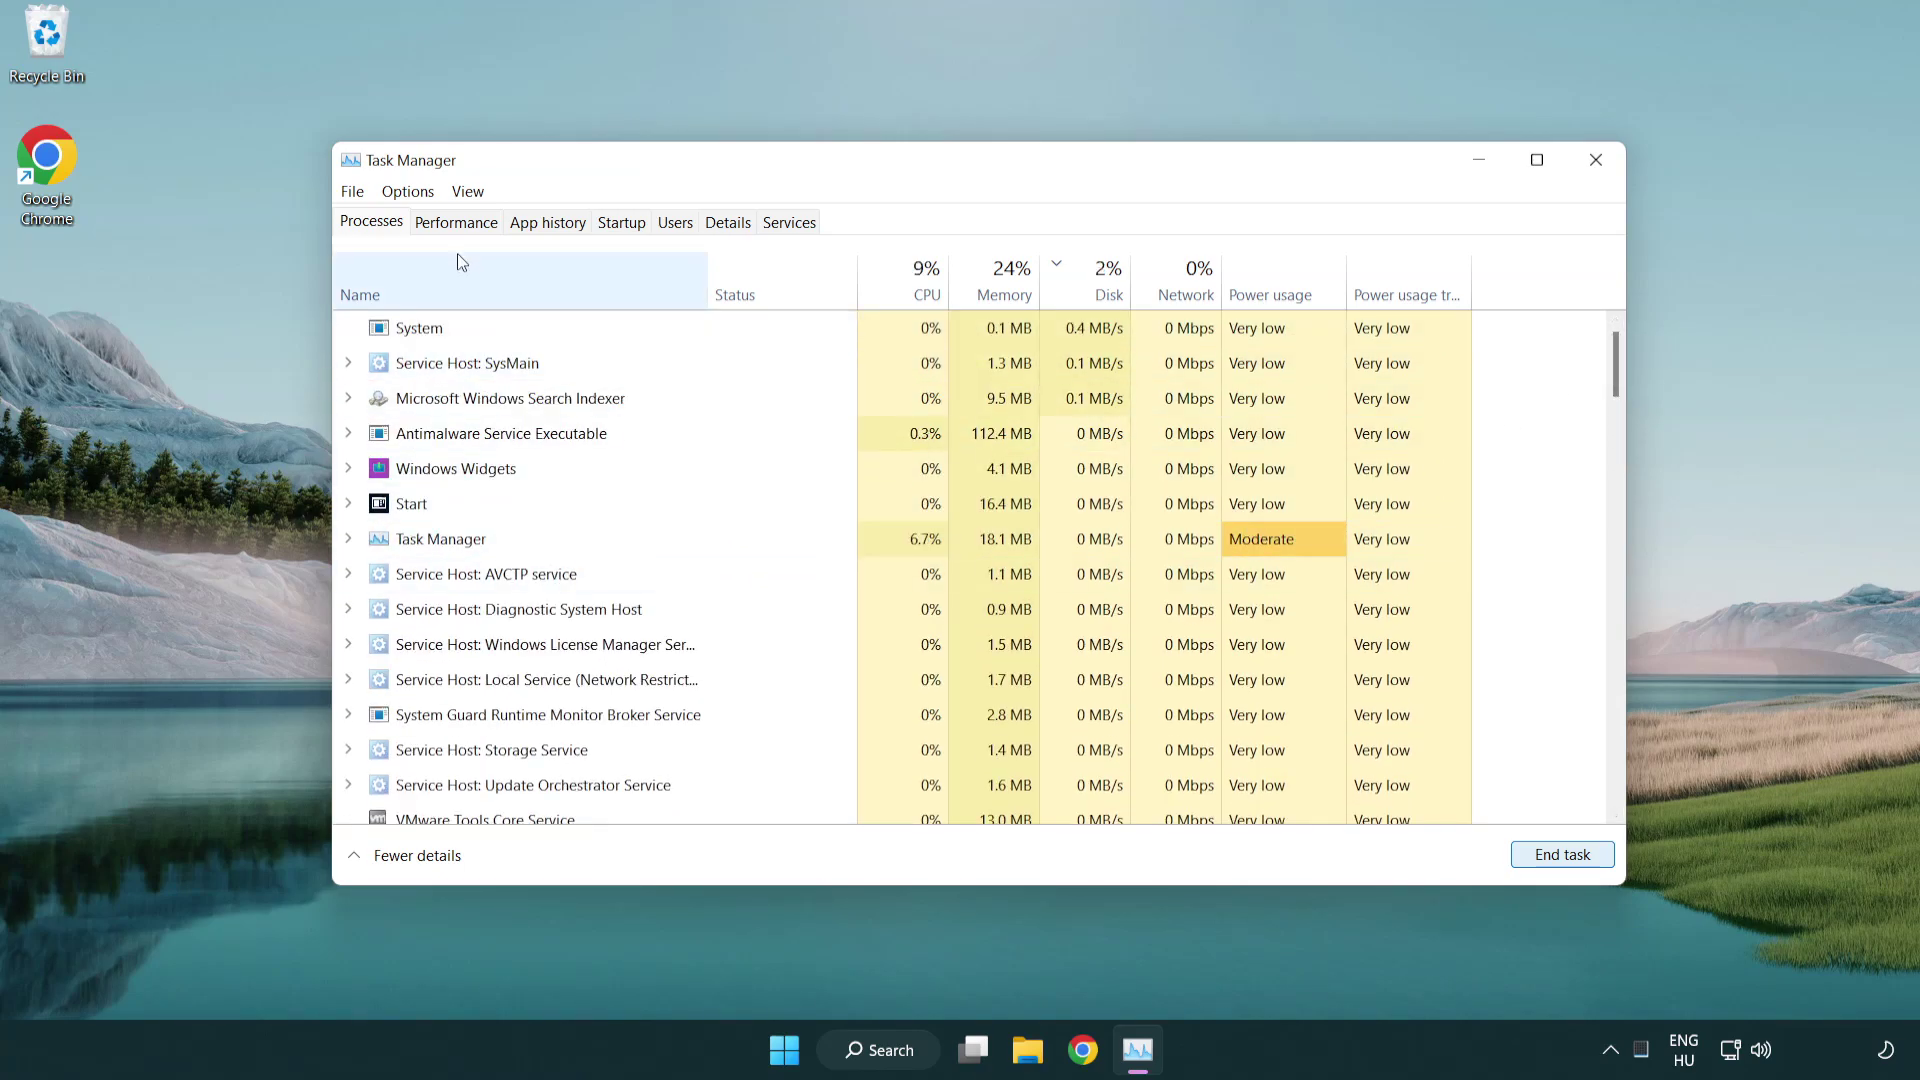
# Step: Disable Cortana, Phone Link and Terminal as startup apps, then close Task Manager
pyautogui.click(633, 226)
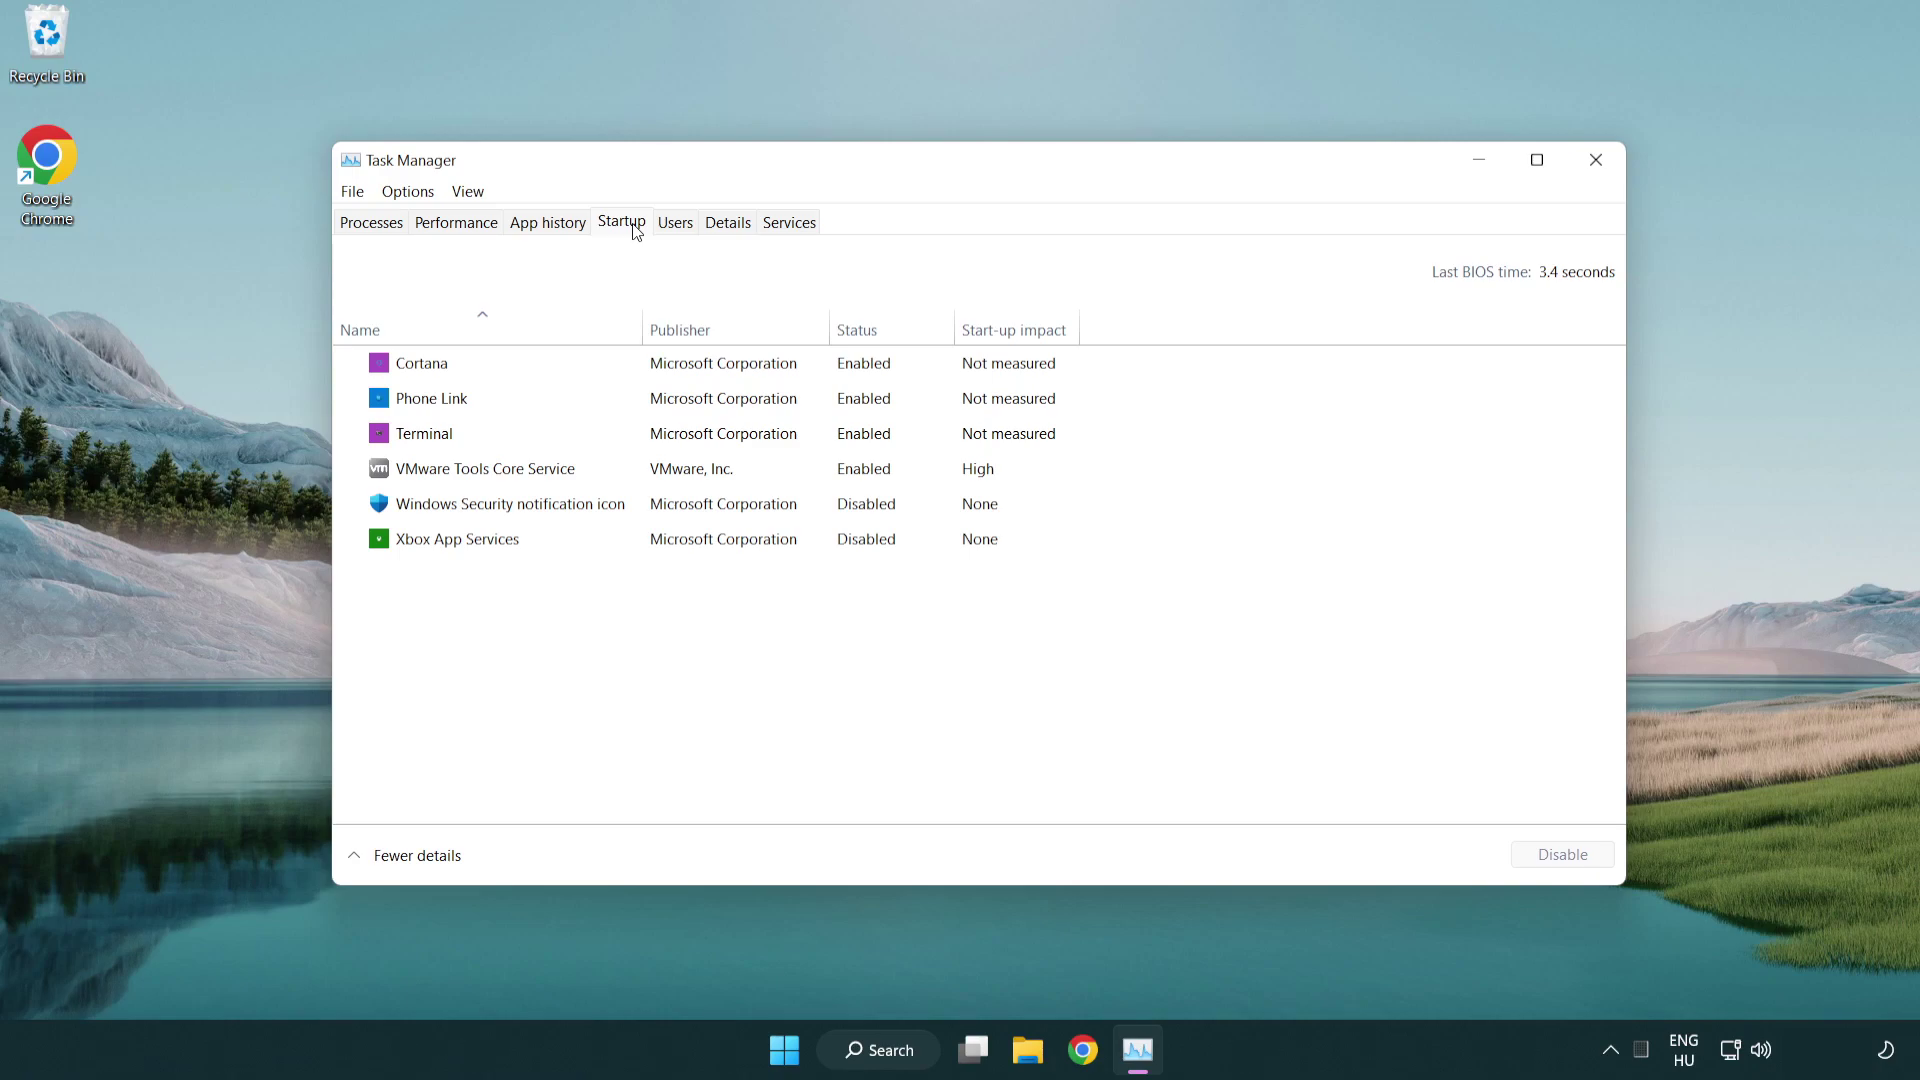
pyautogui.click(687, 370)
pyautogui.click(1562, 854)
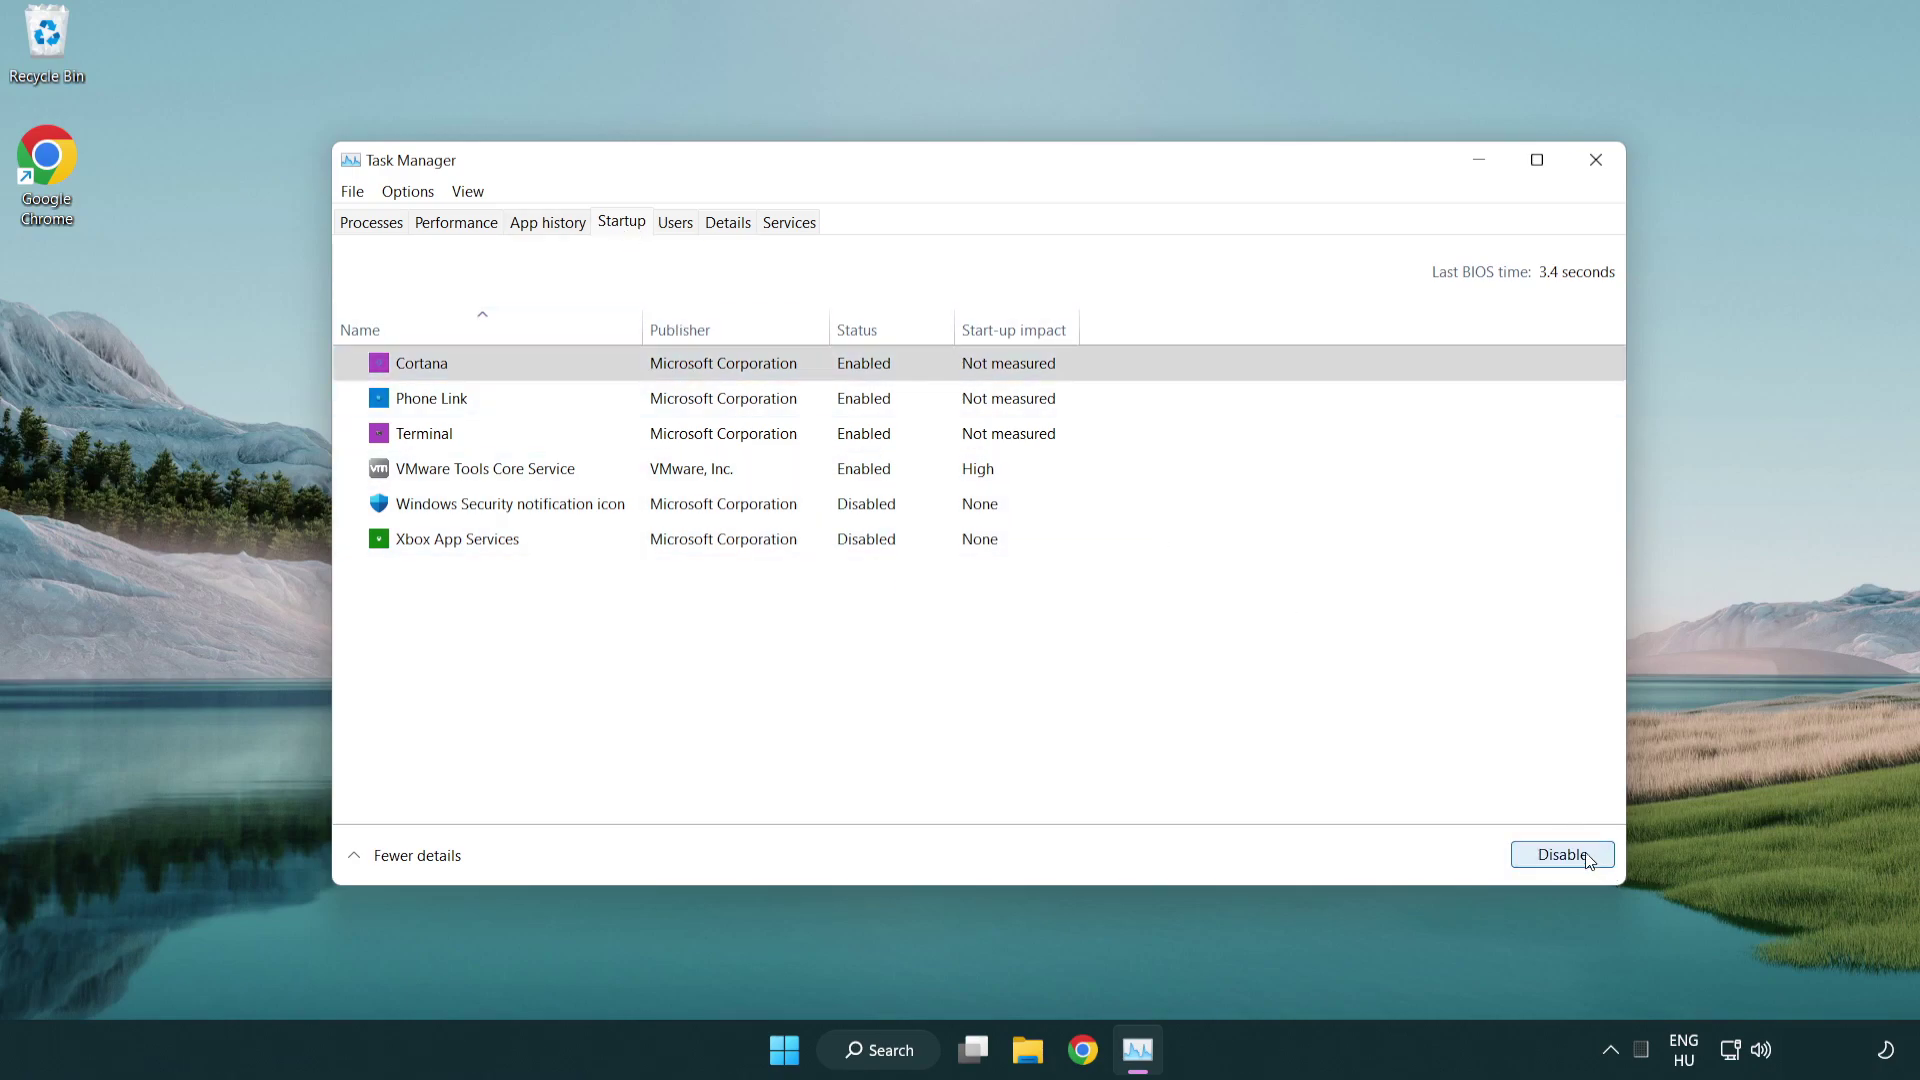
pyautogui.click(764, 400)
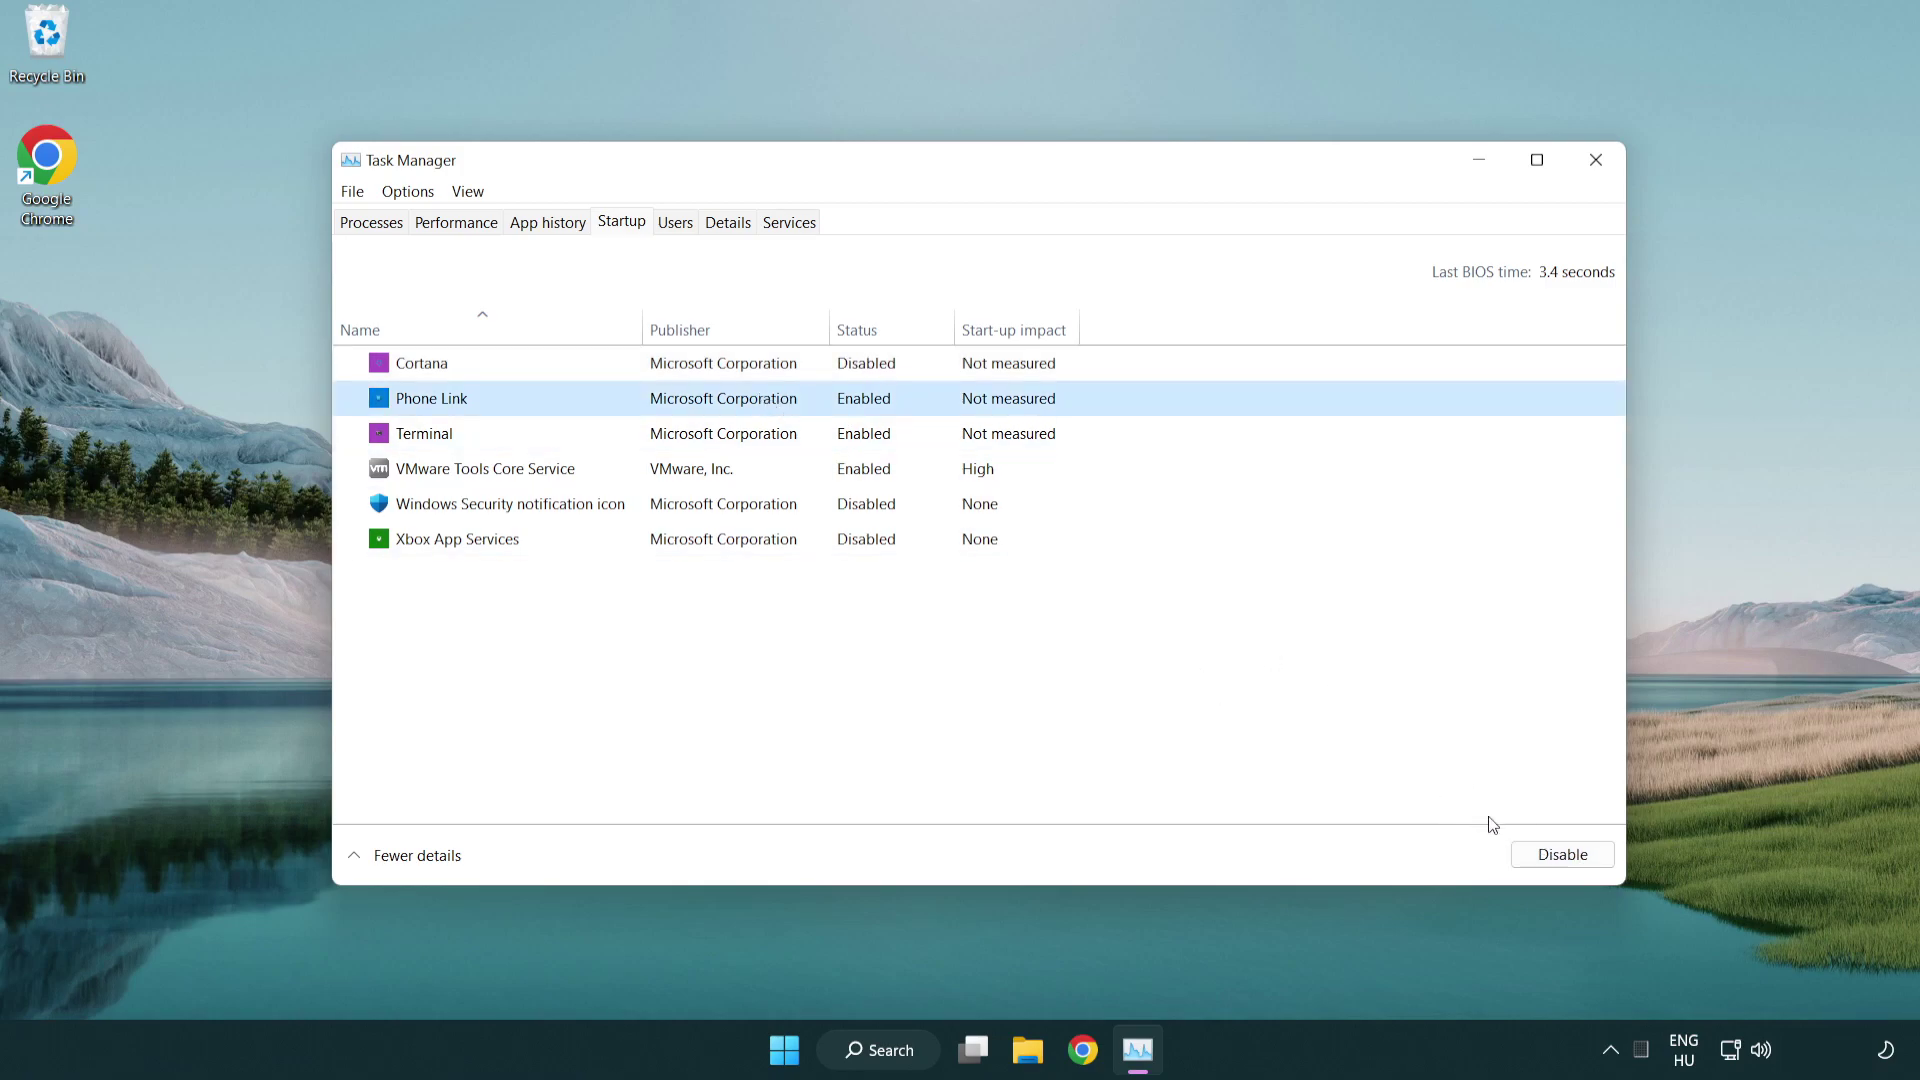
pyautogui.click(1560, 854)
pyautogui.click(658, 447)
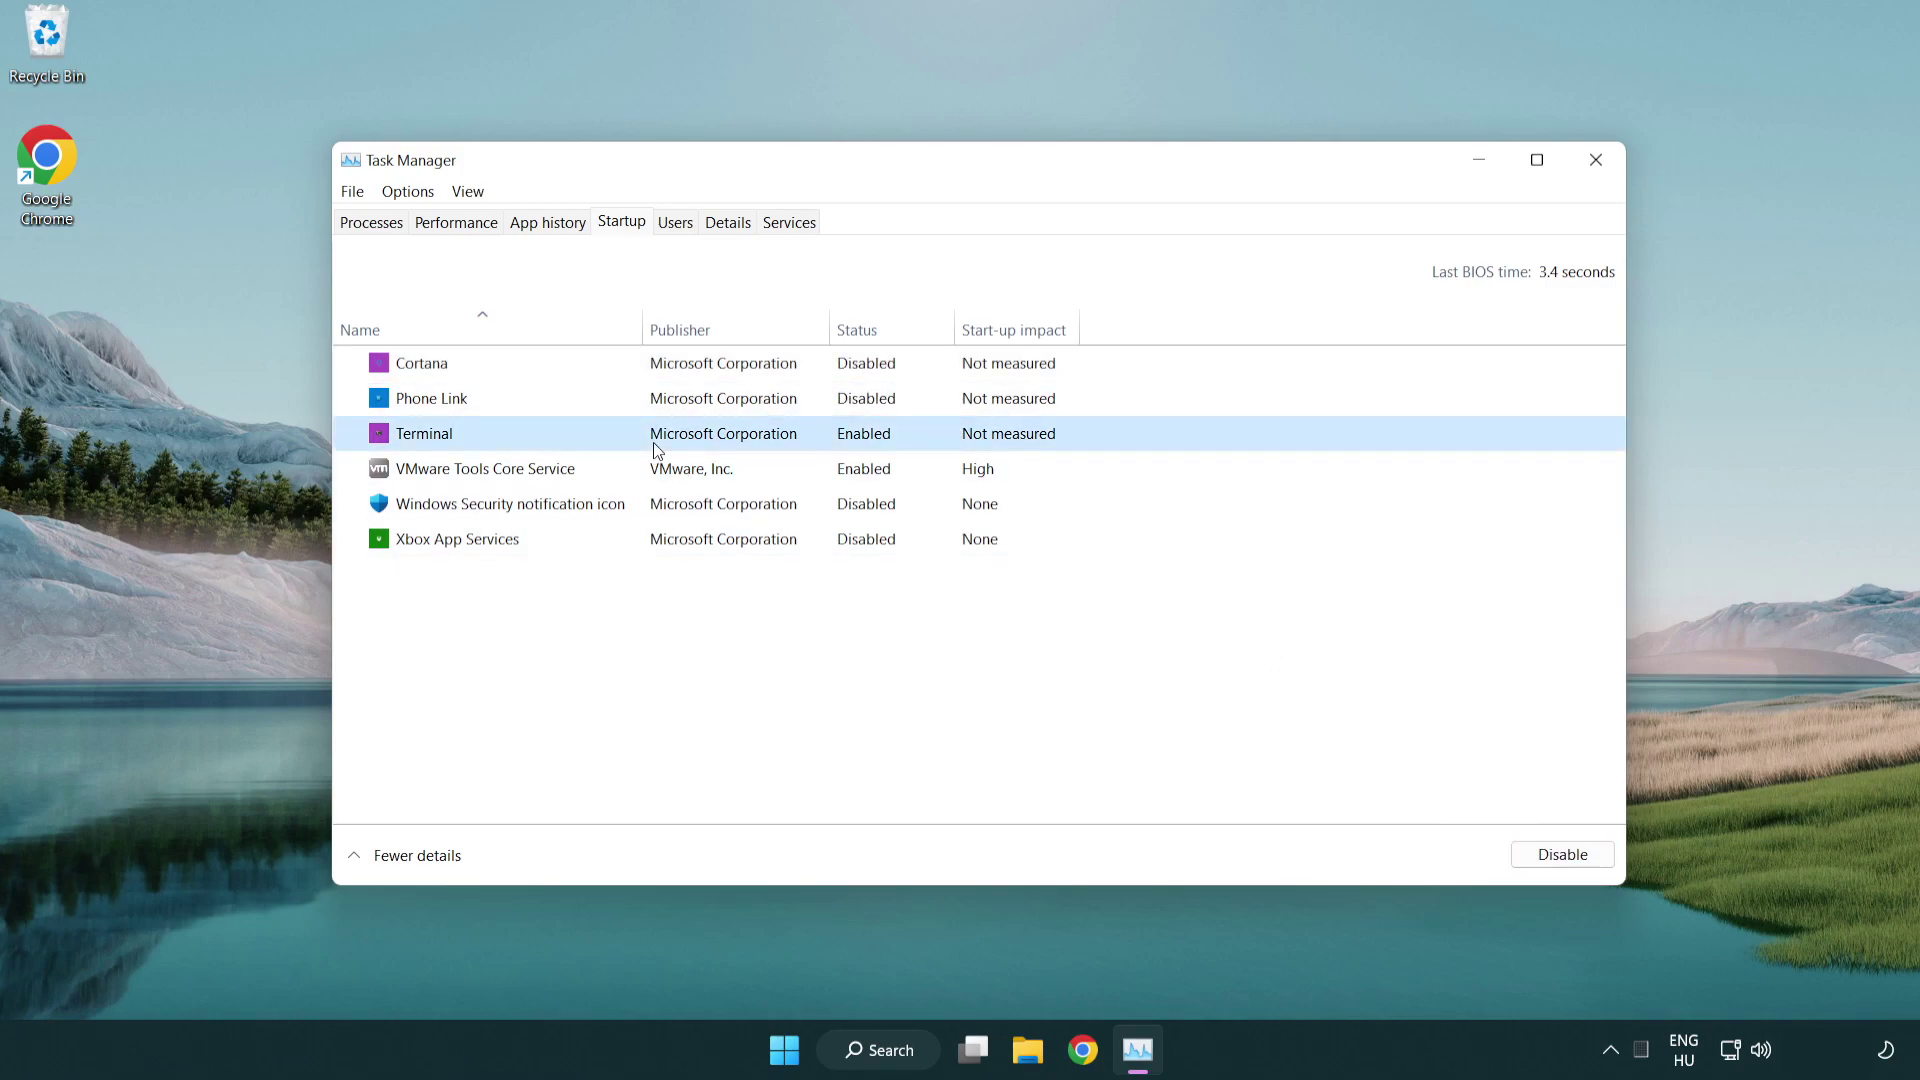
pyautogui.click(1599, 862)
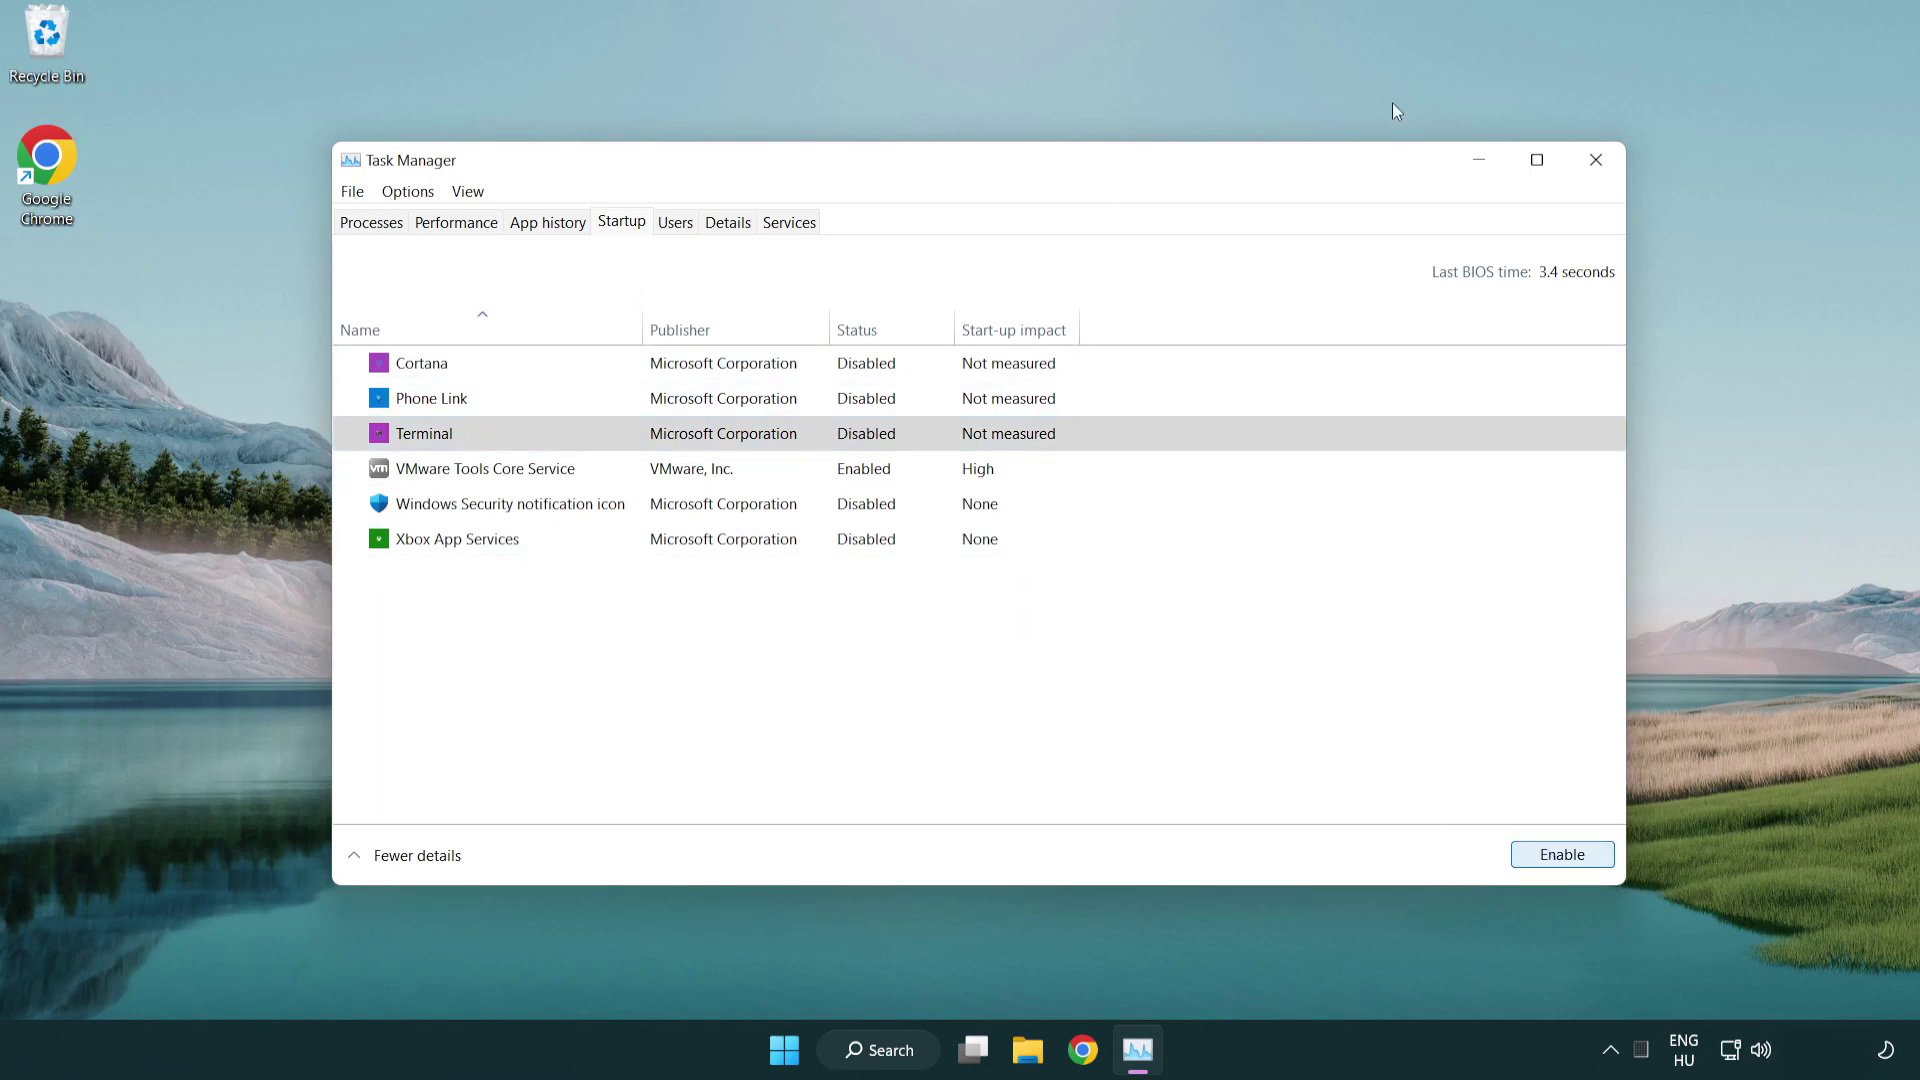
pyautogui.click(1596, 160)
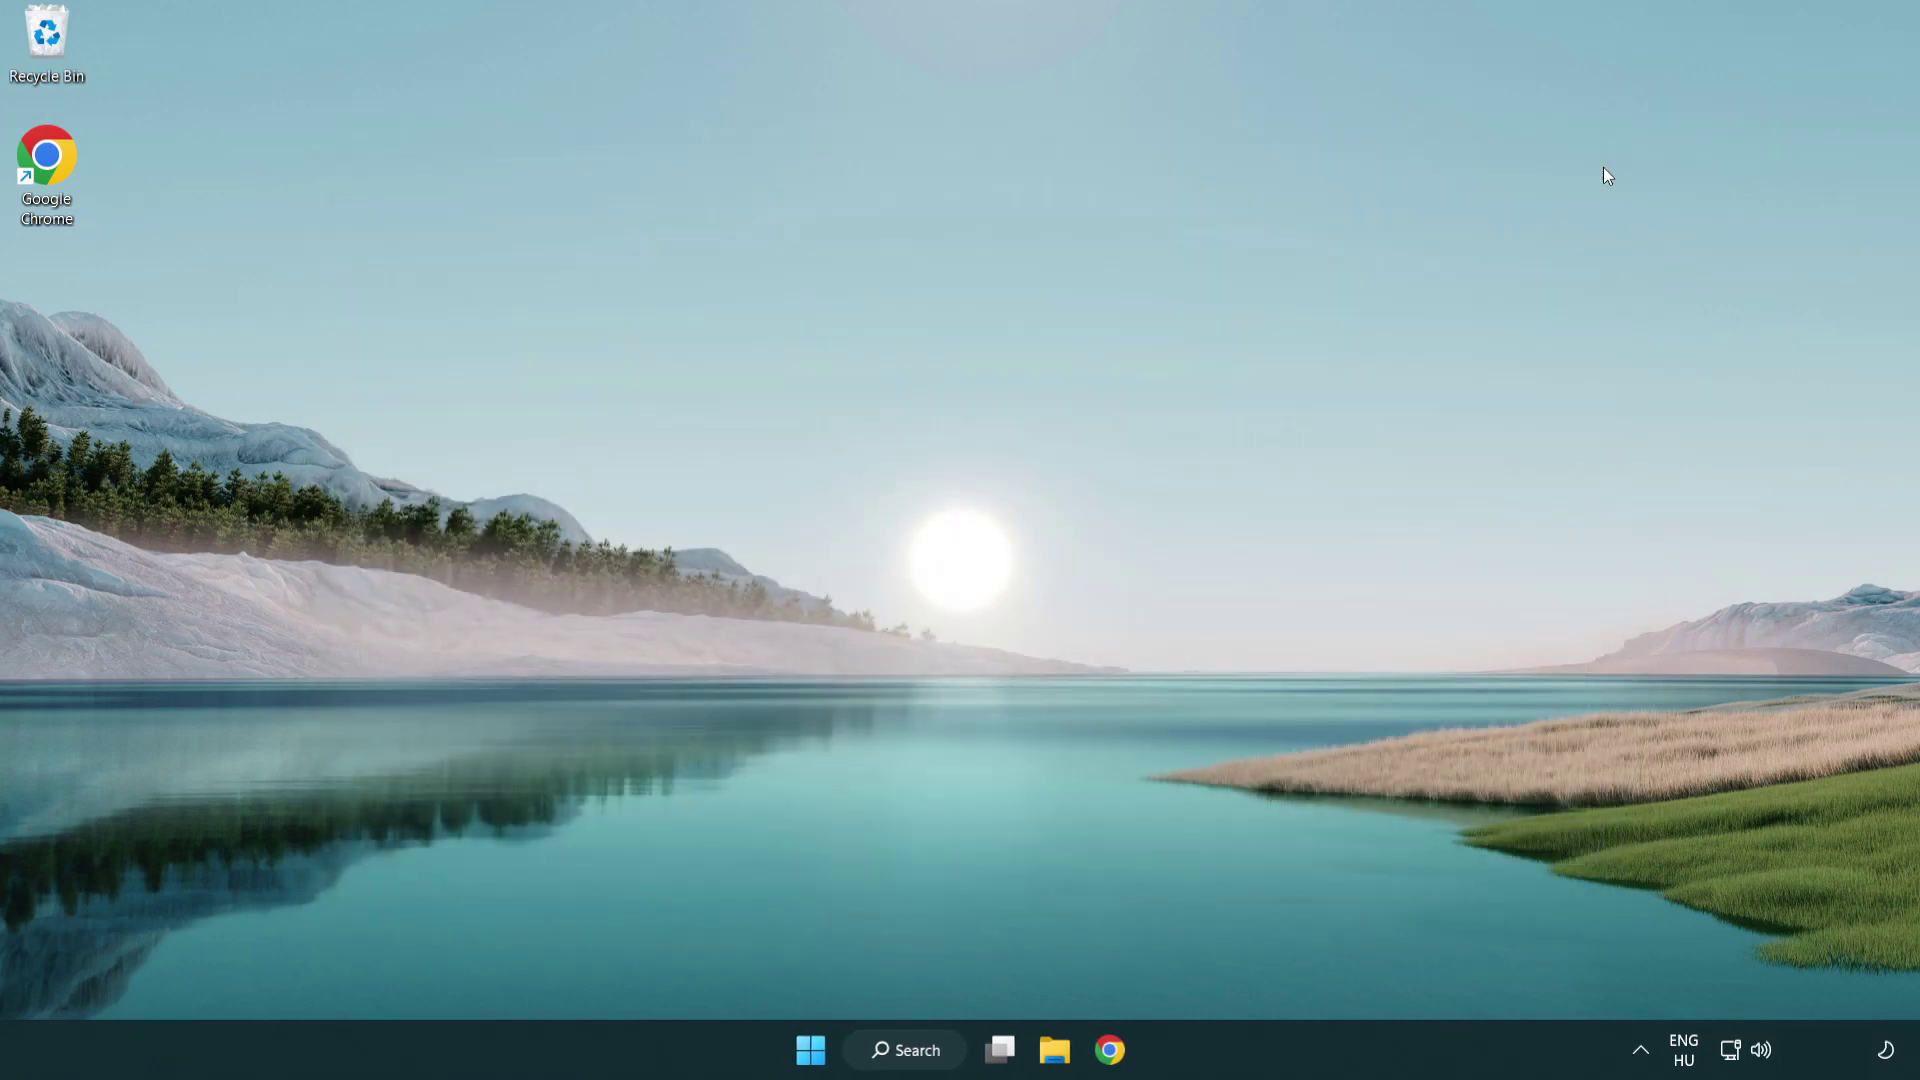
# Step: Run Check for updates in Windows Update settings until it reports up to date, then close Settings
pyautogui.click(910, 1048)
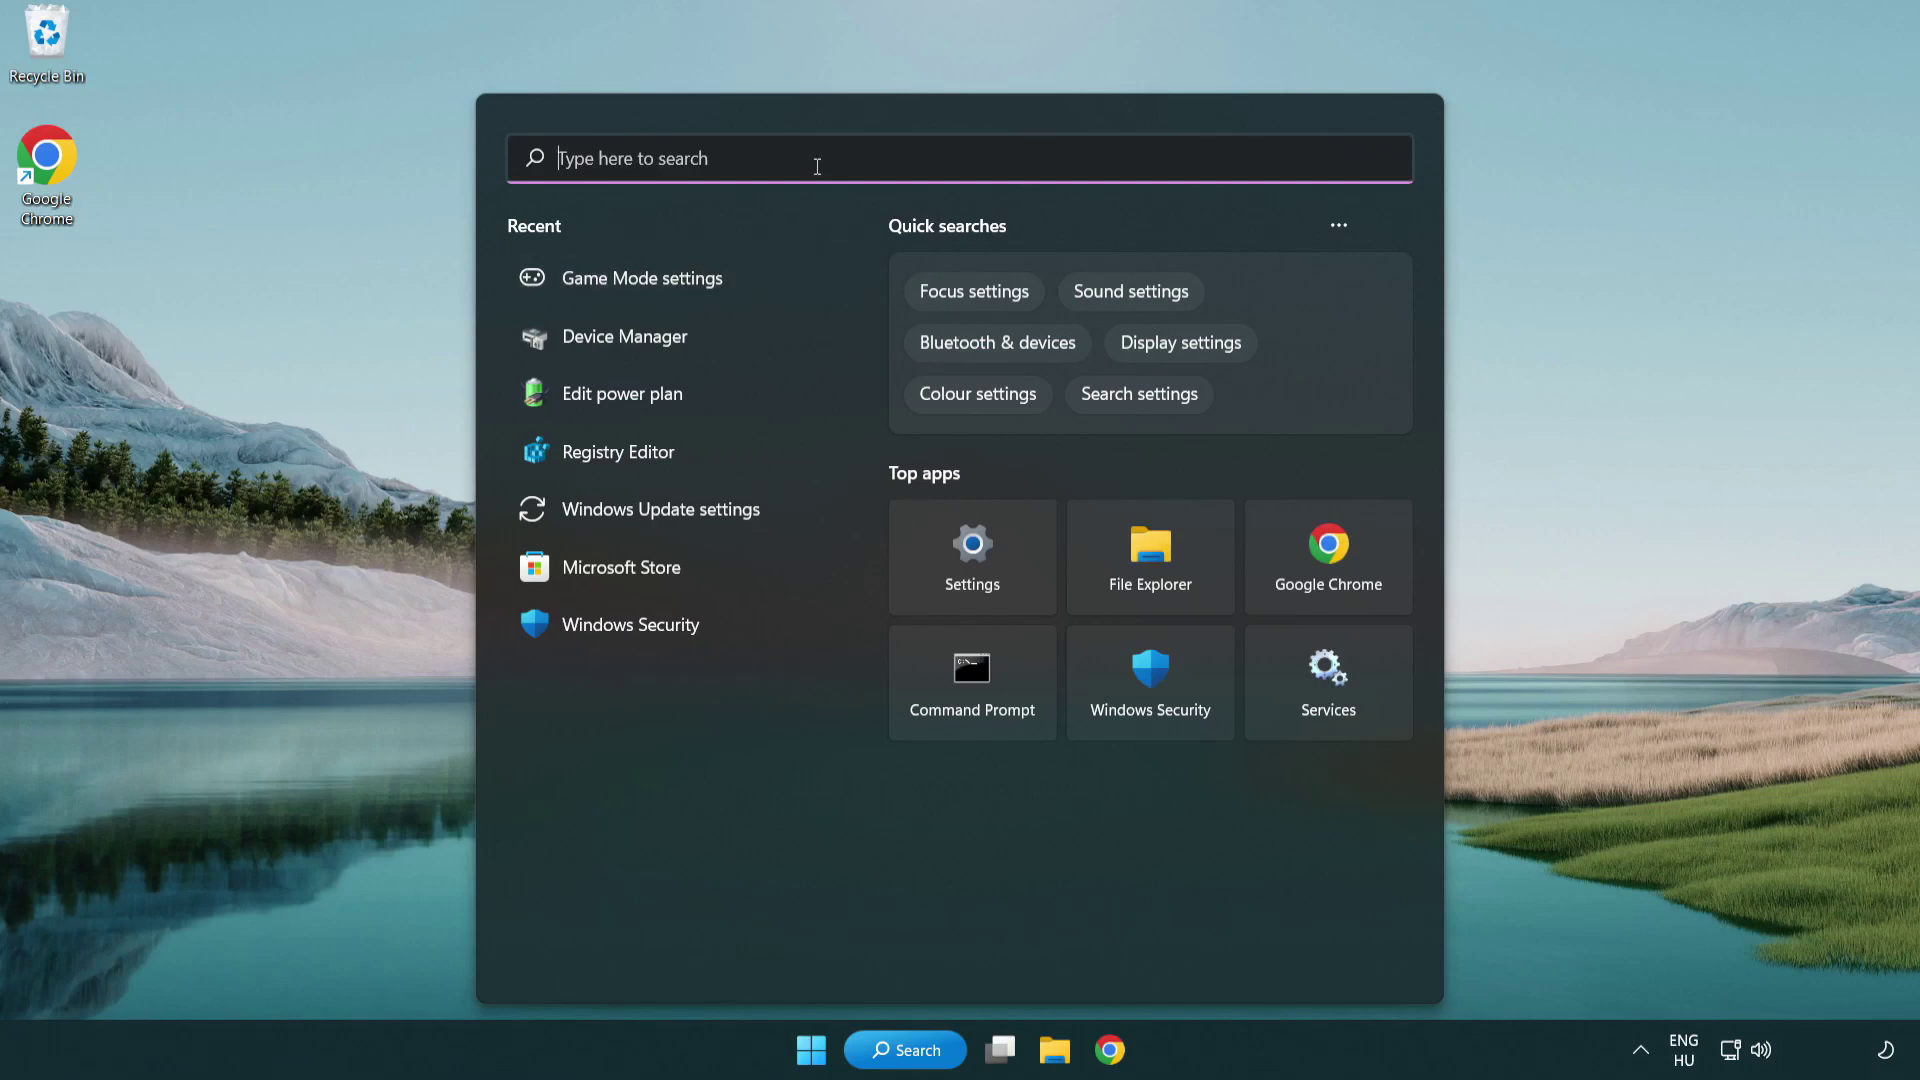
pyautogui.write('update')
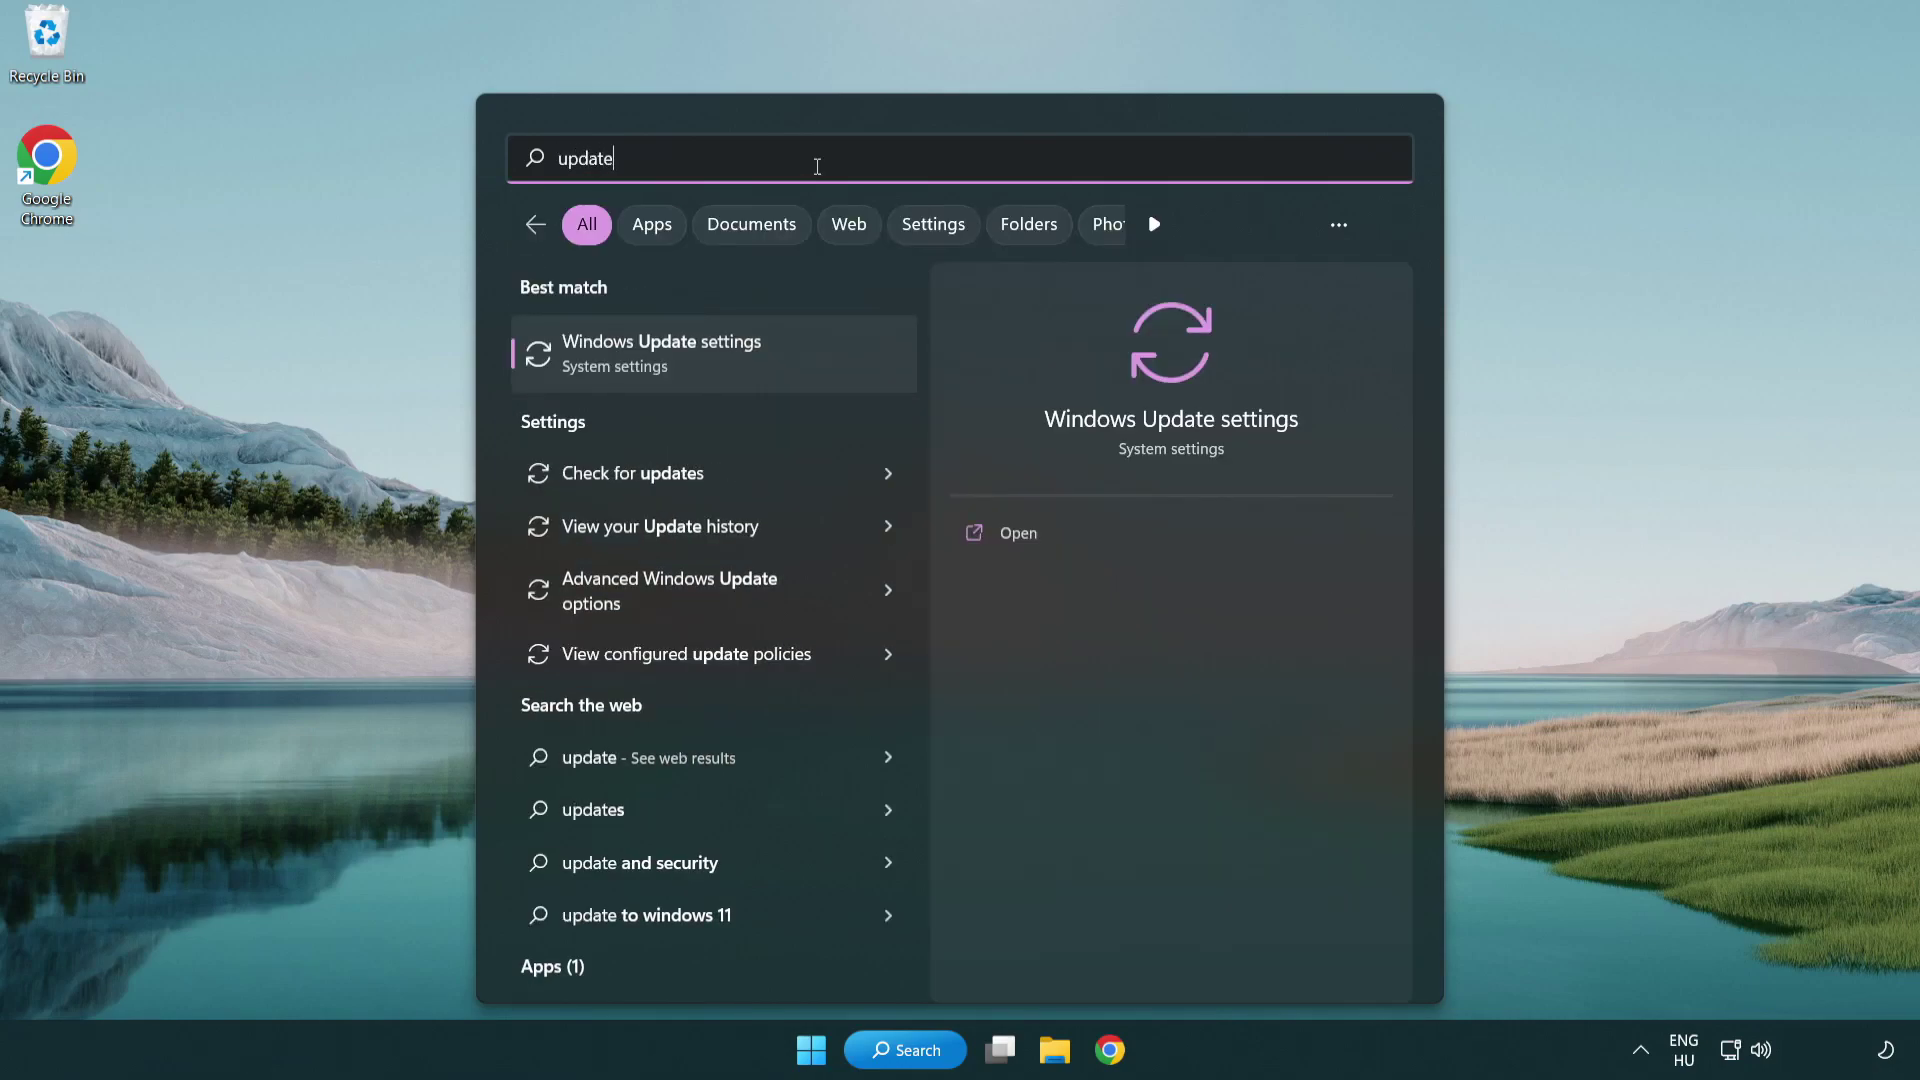
pyautogui.click(742, 365)
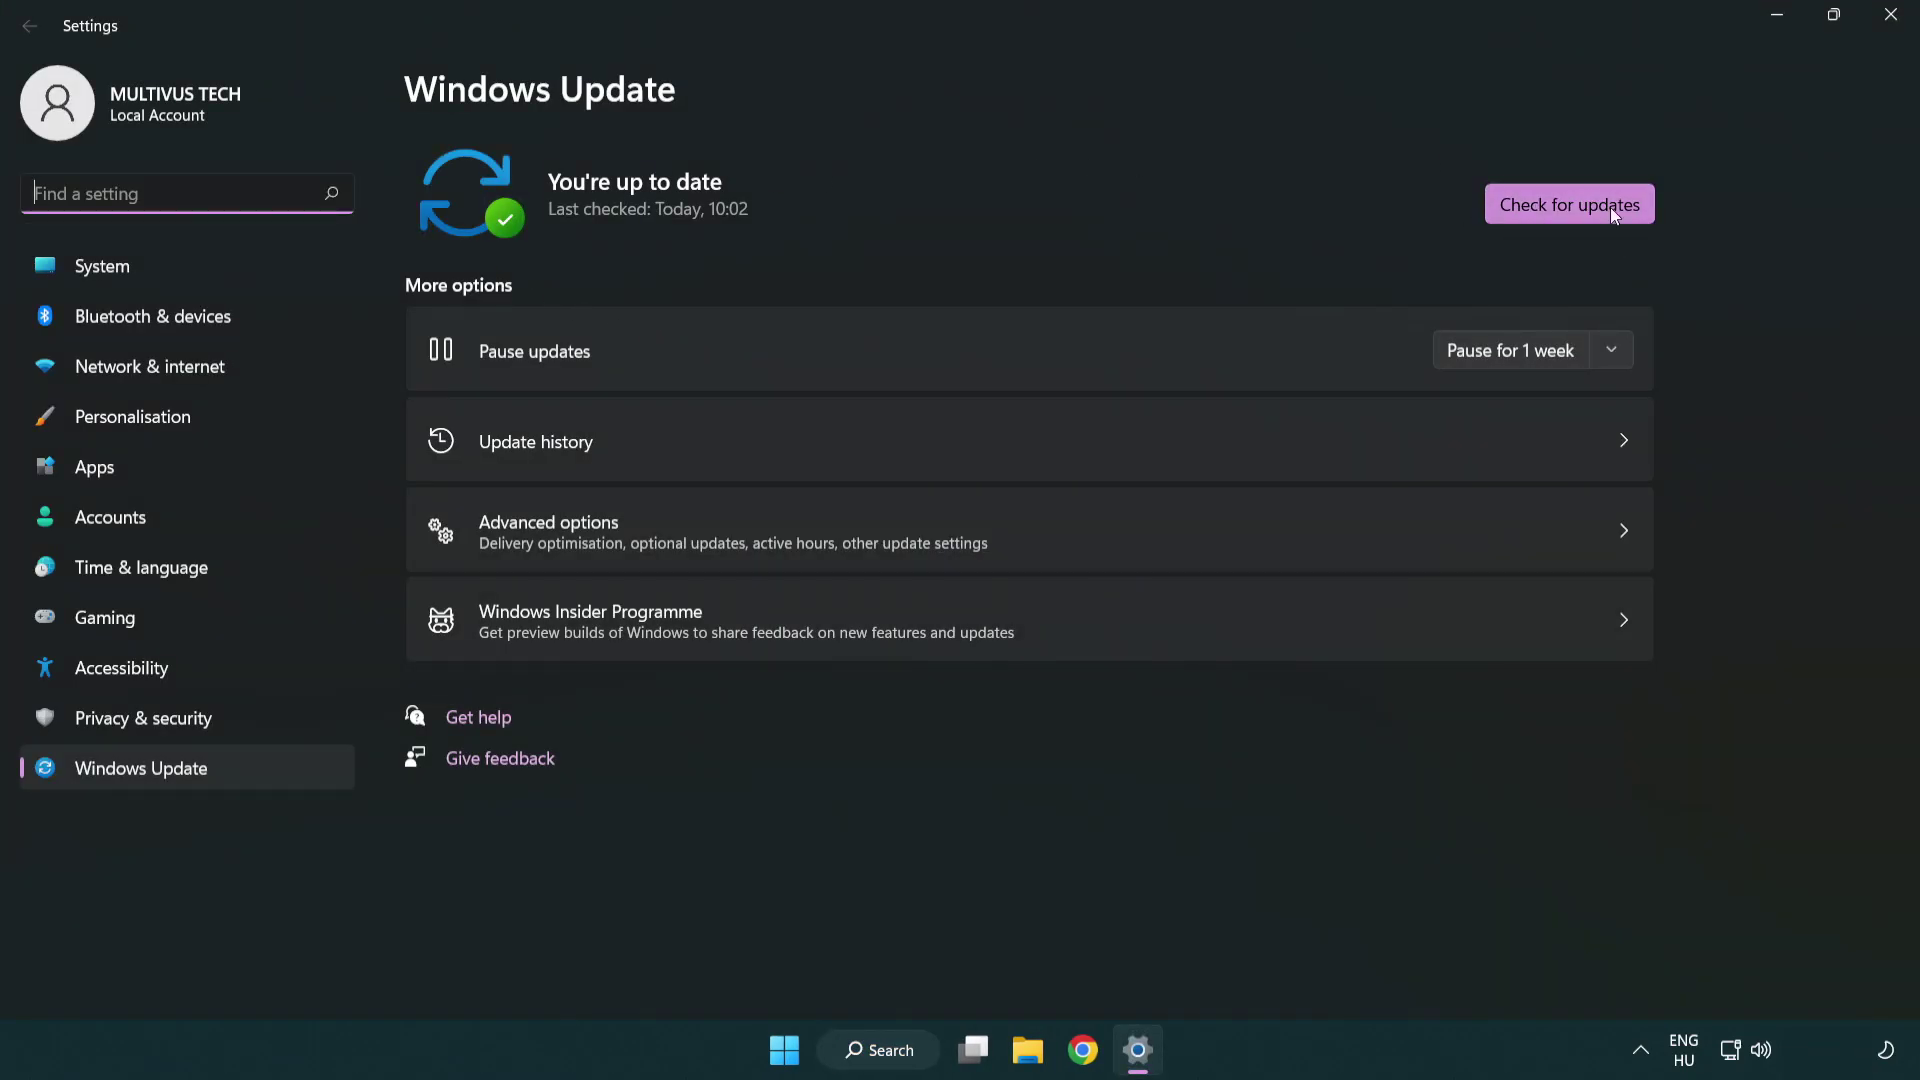
pyautogui.click(1583, 206)
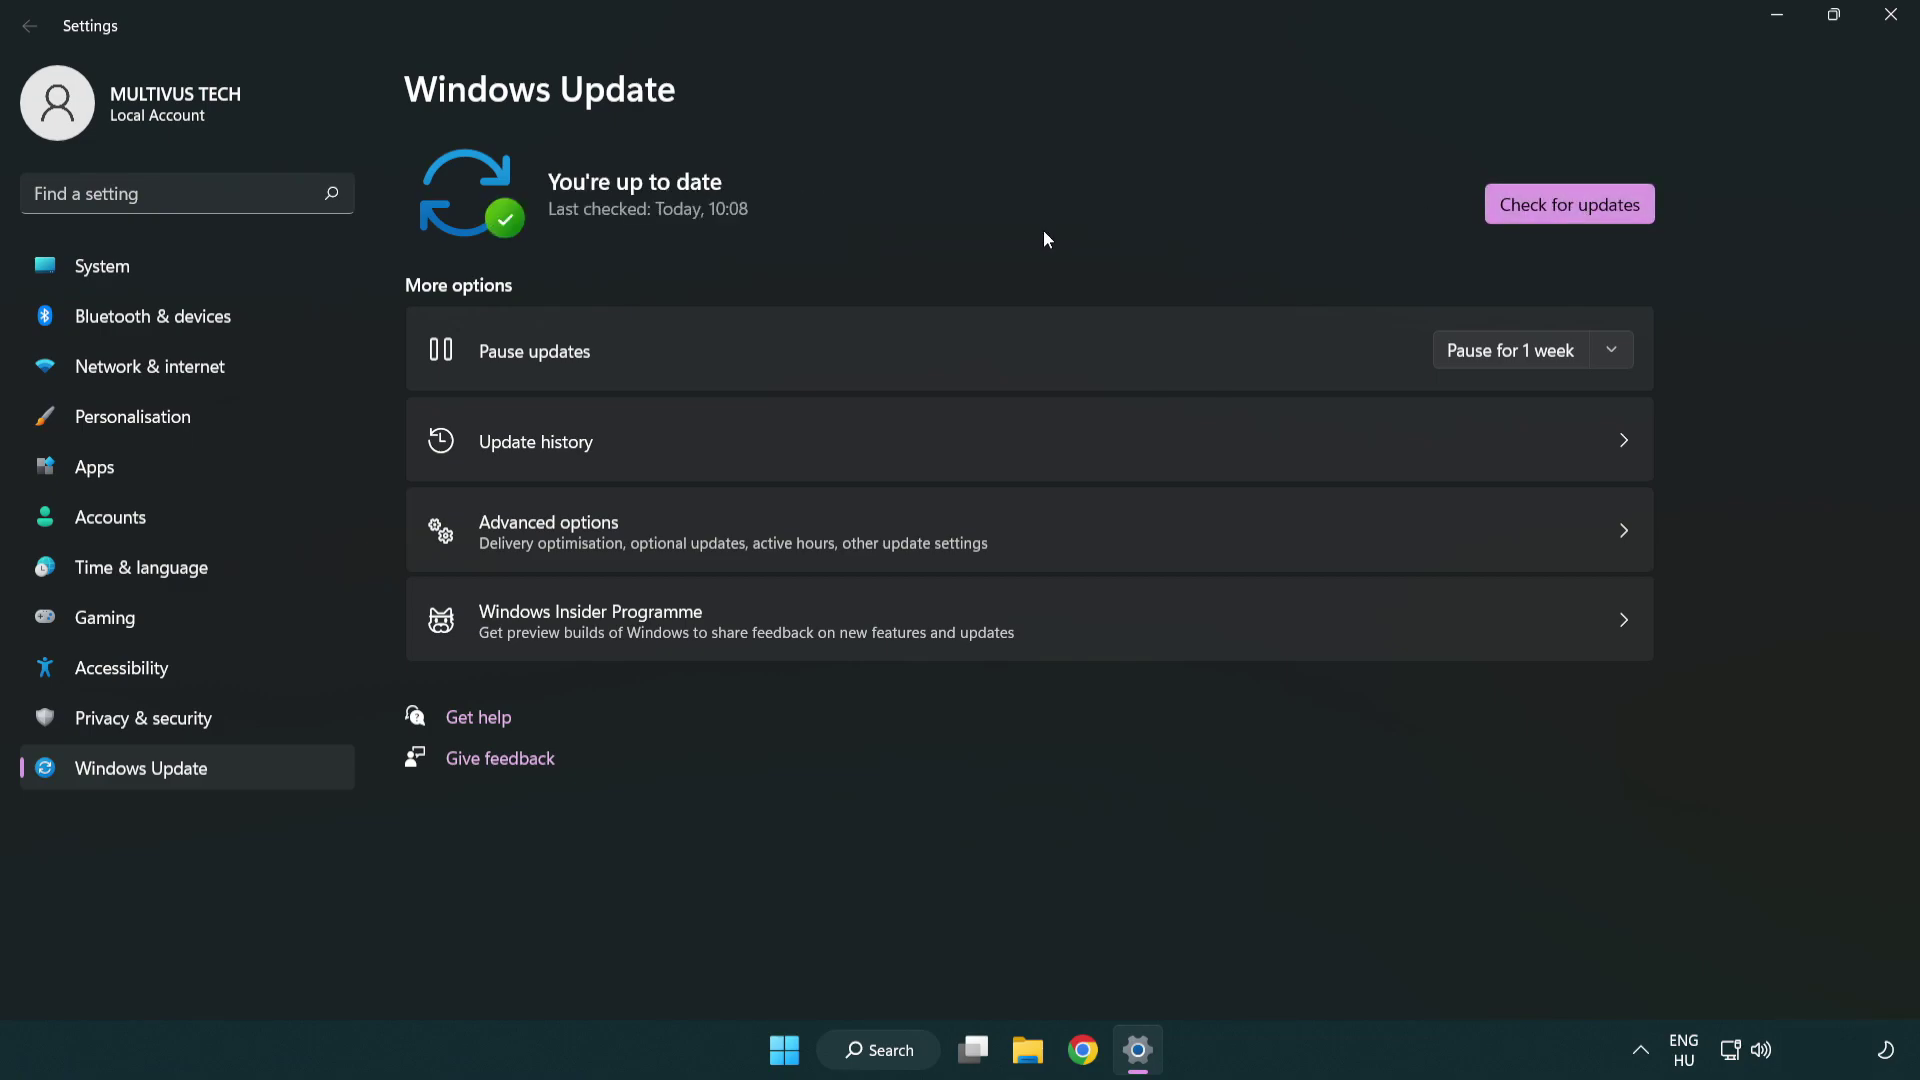
pyautogui.click(1893, 16)
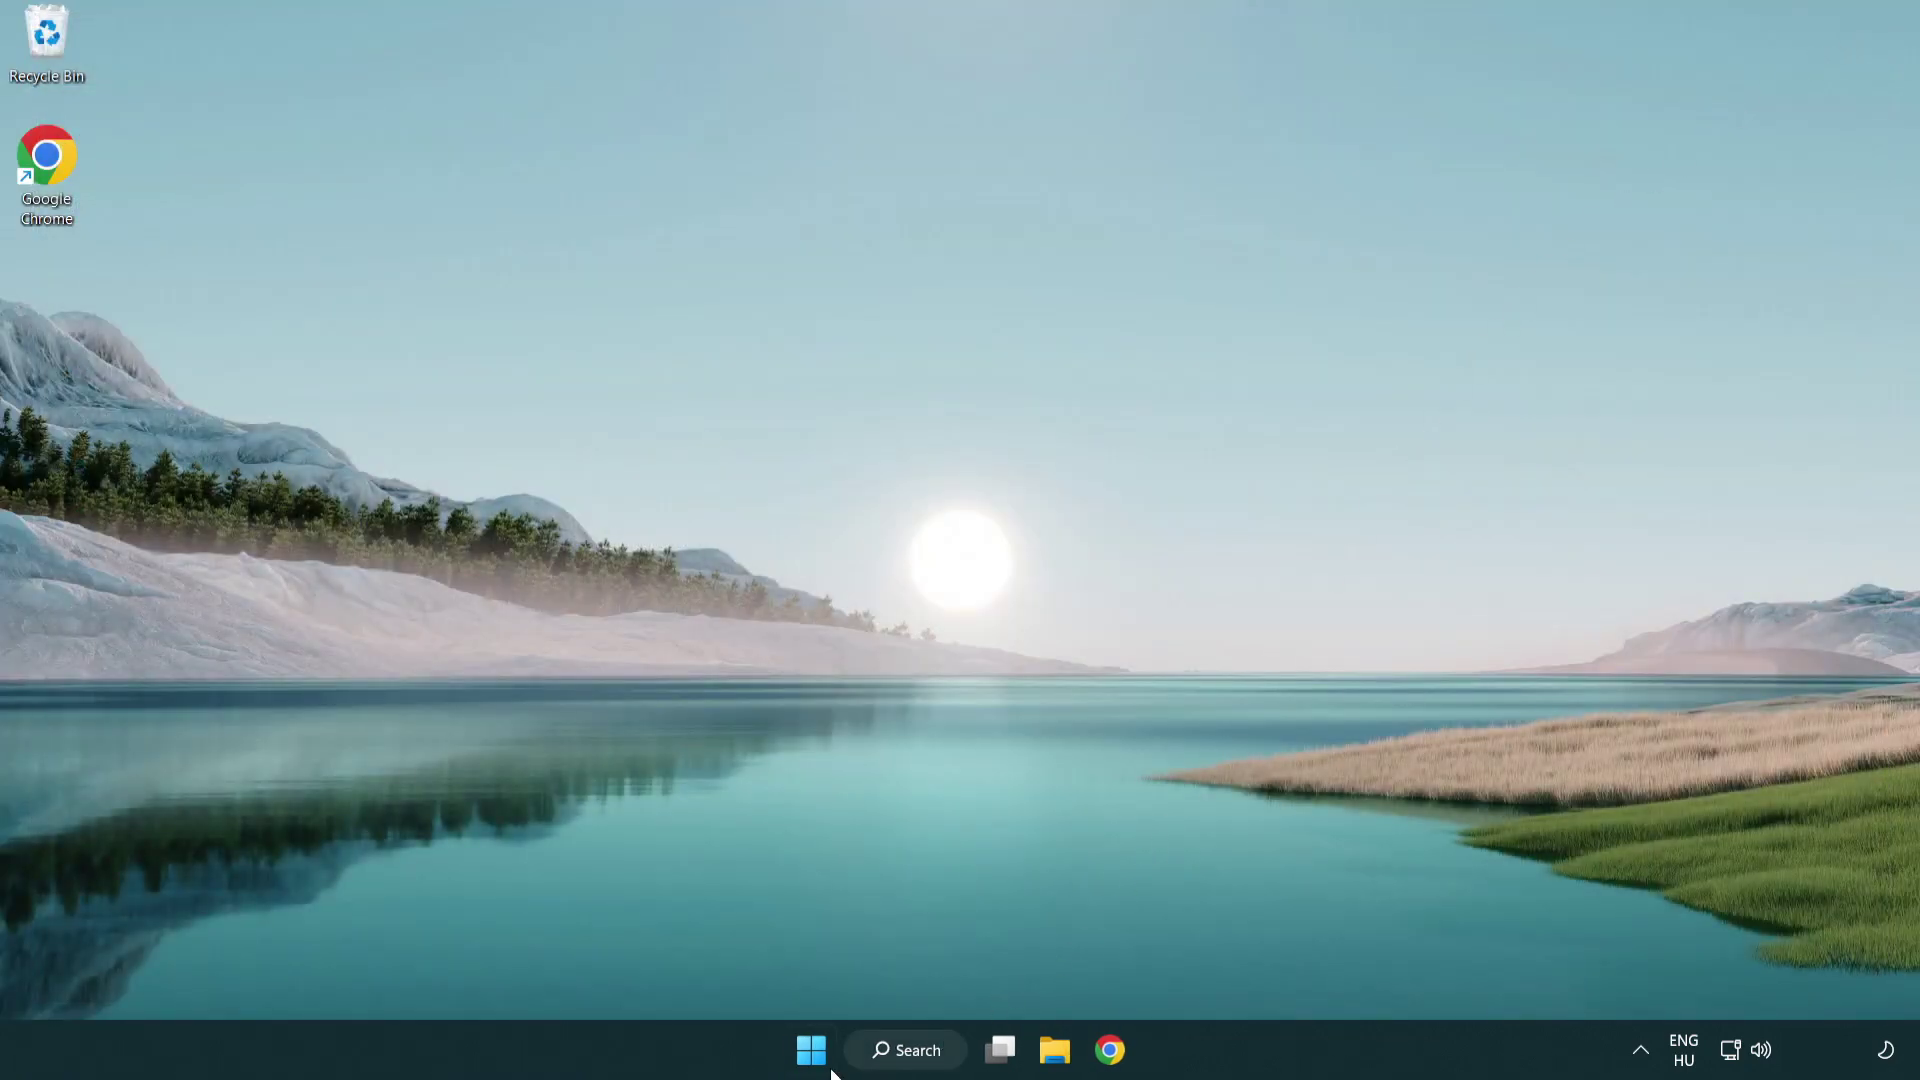
# Step: Open Registry Editor and navigate to HKEY_CURRENT_USER\System\GameConfigStore
pyautogui.click(904, 1052)
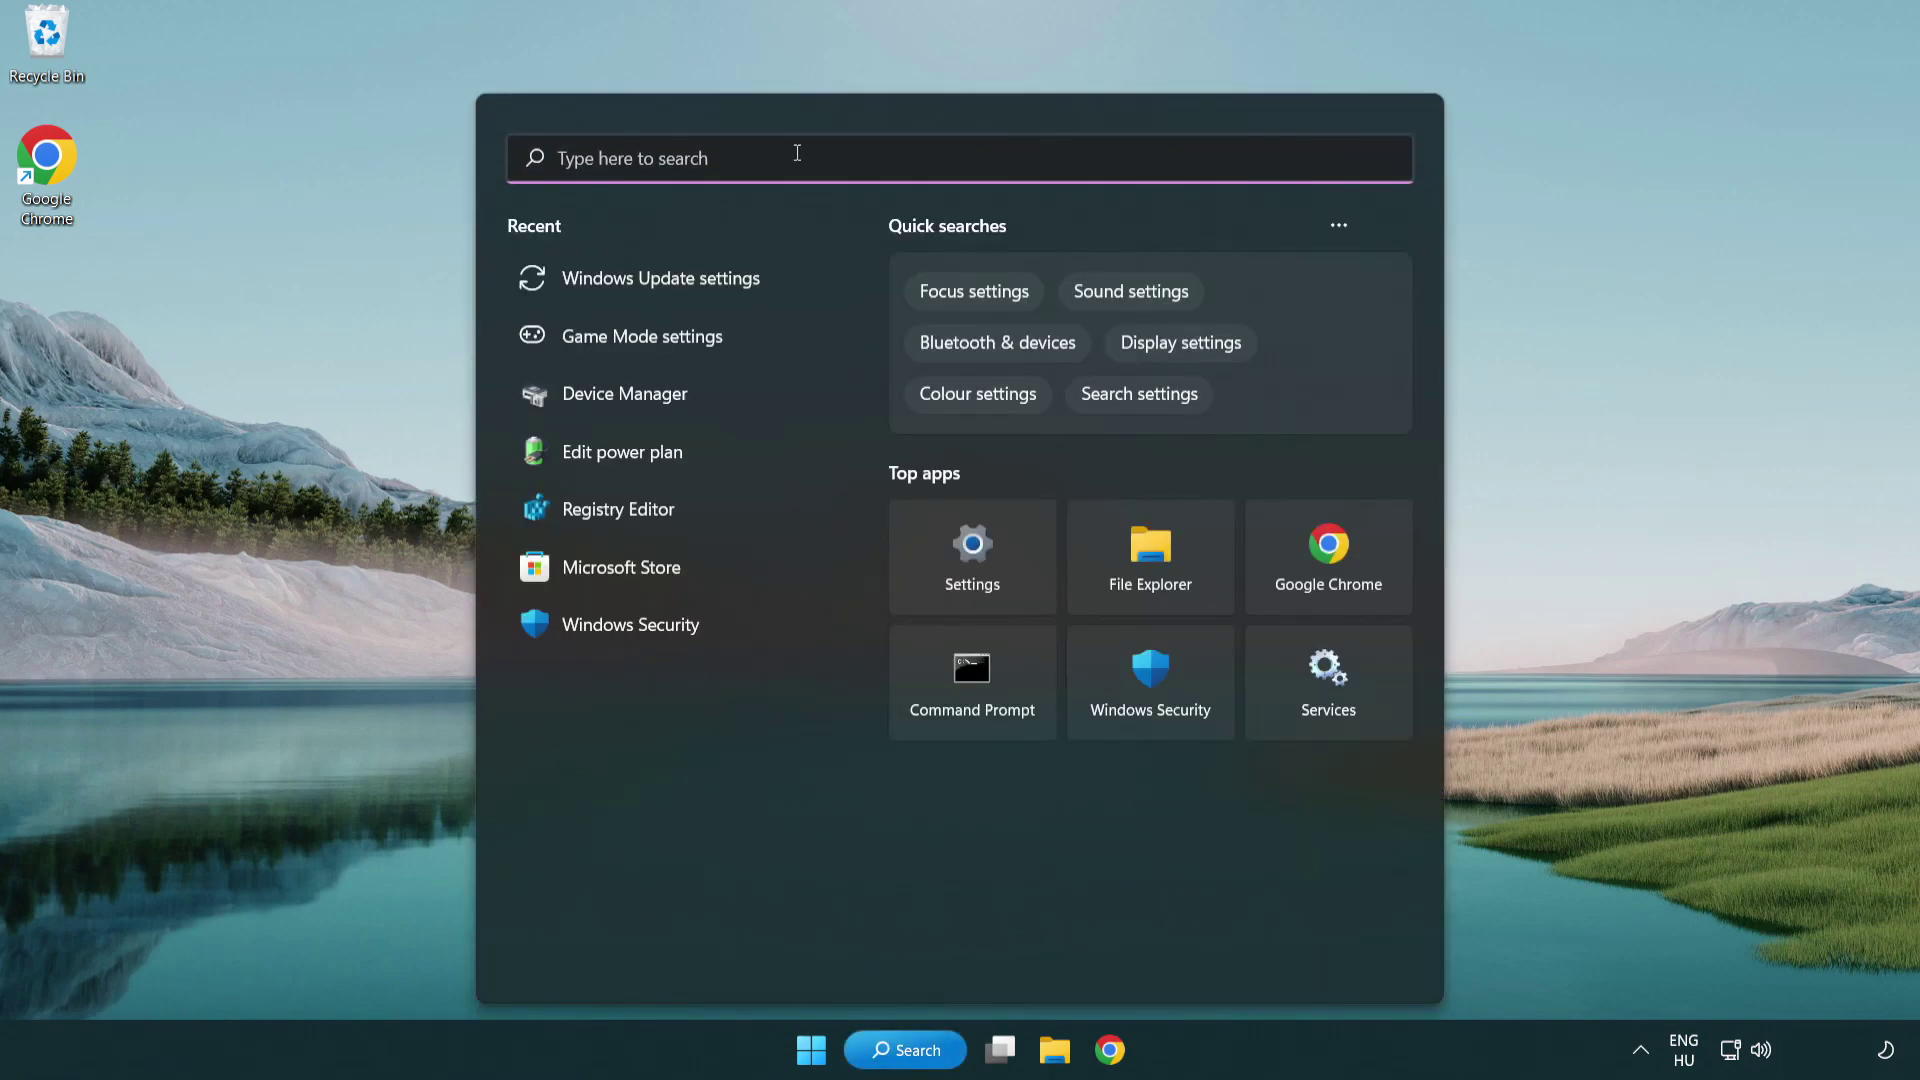
pyautogui.write('regedit')
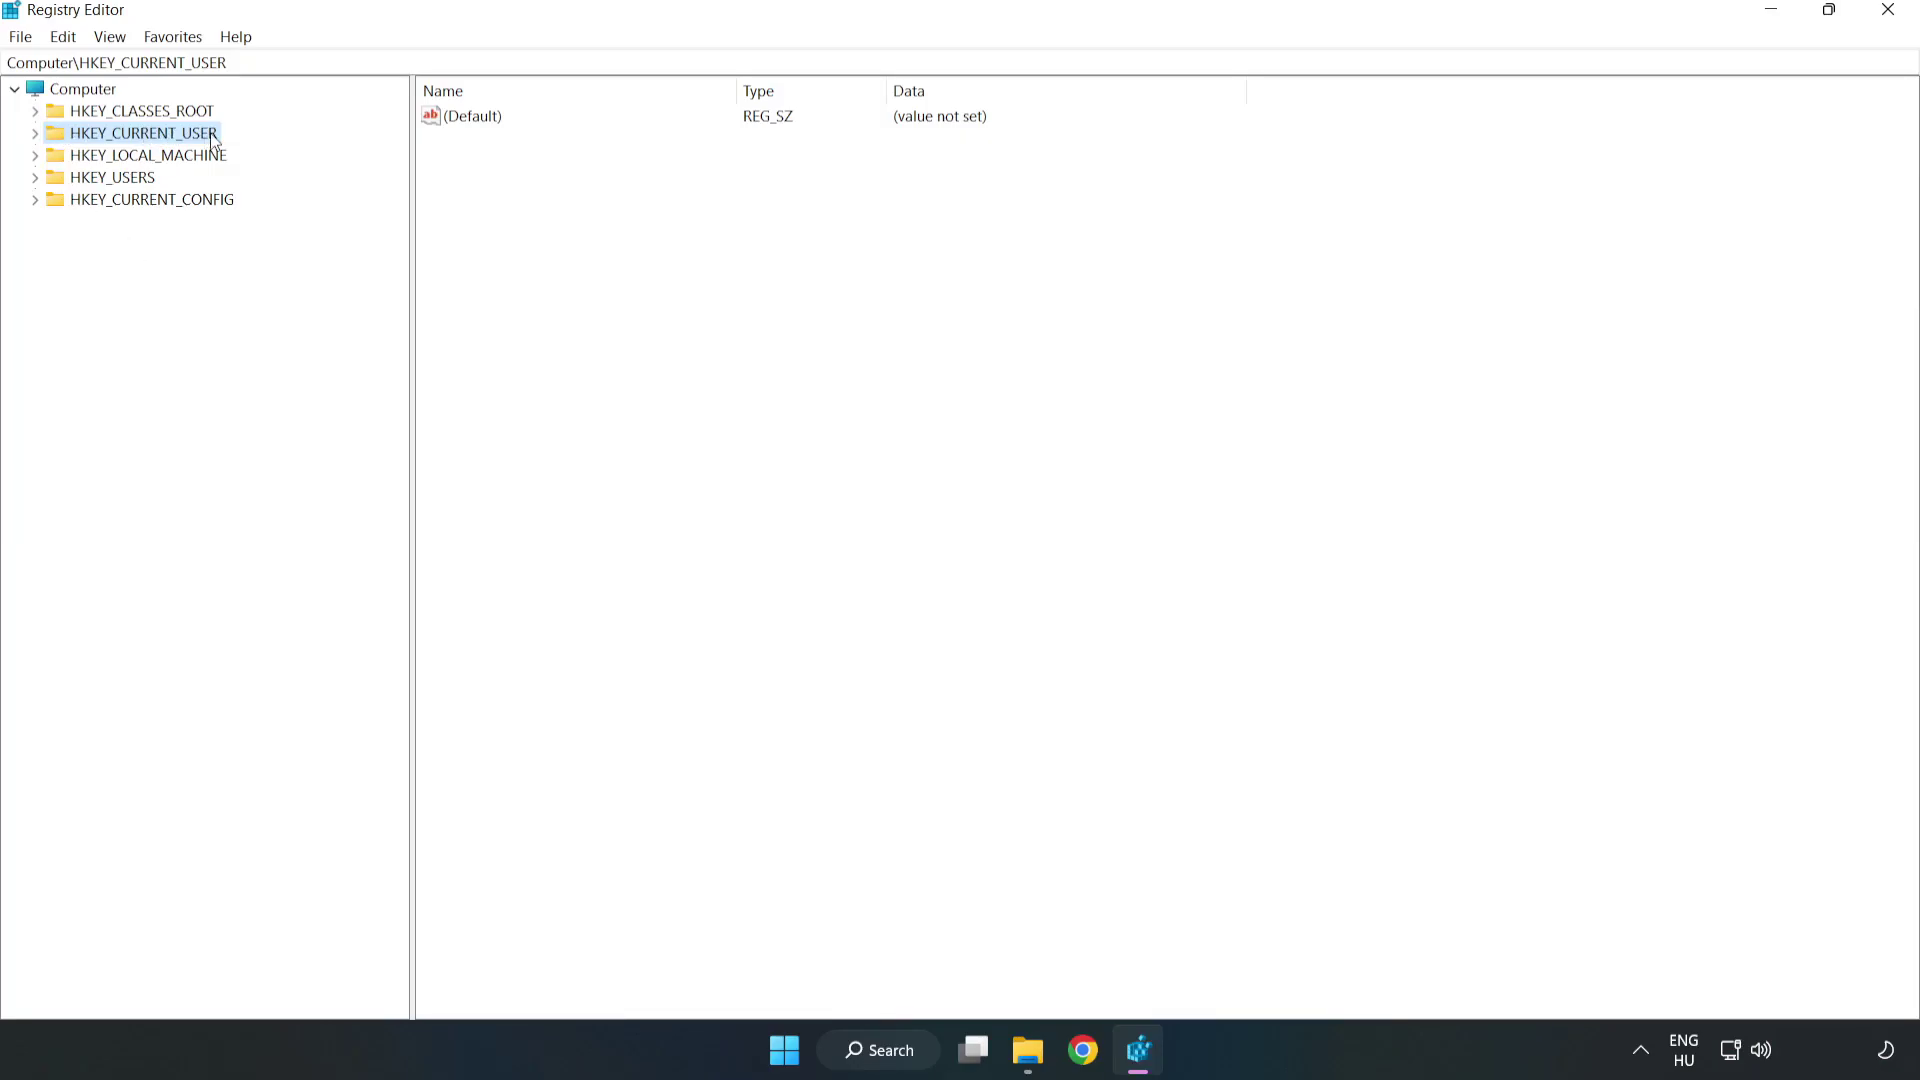
pyautogui.click(36, 134)
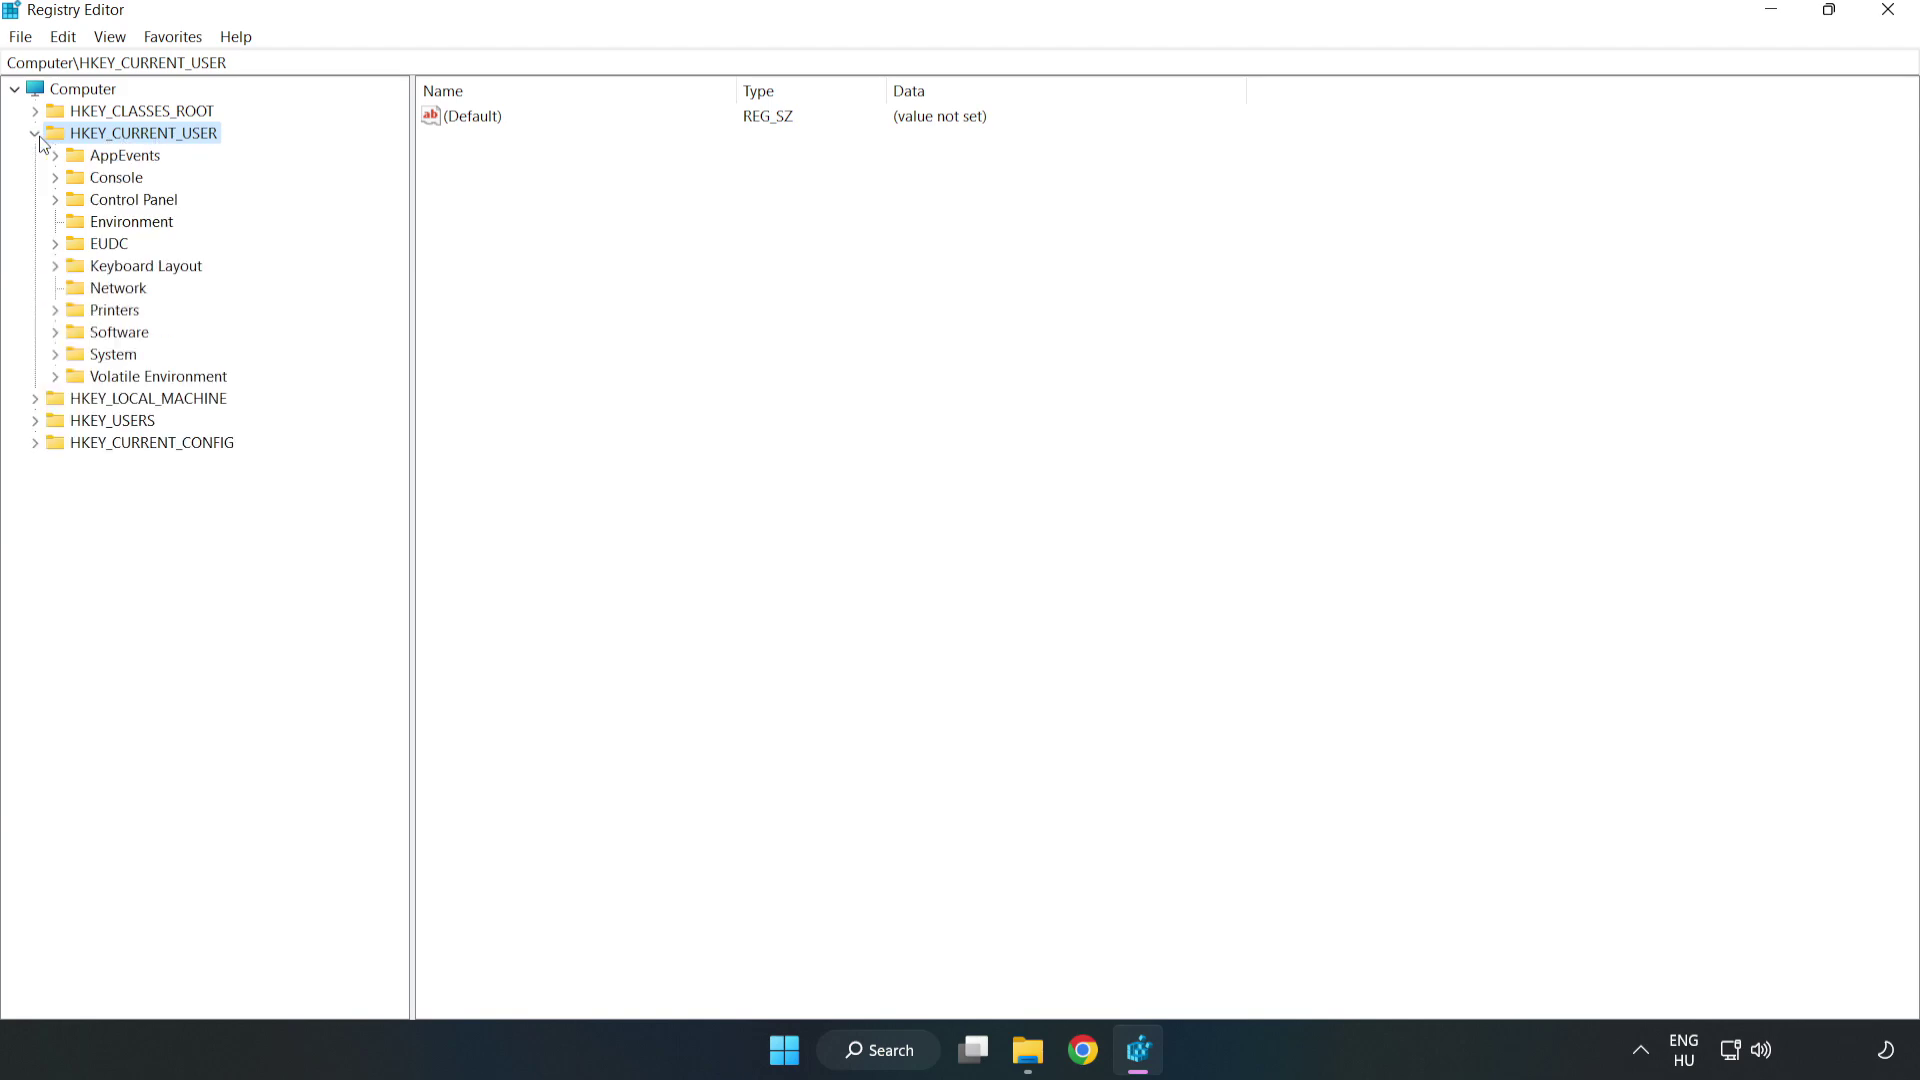
pyautogui.click(55, 355)
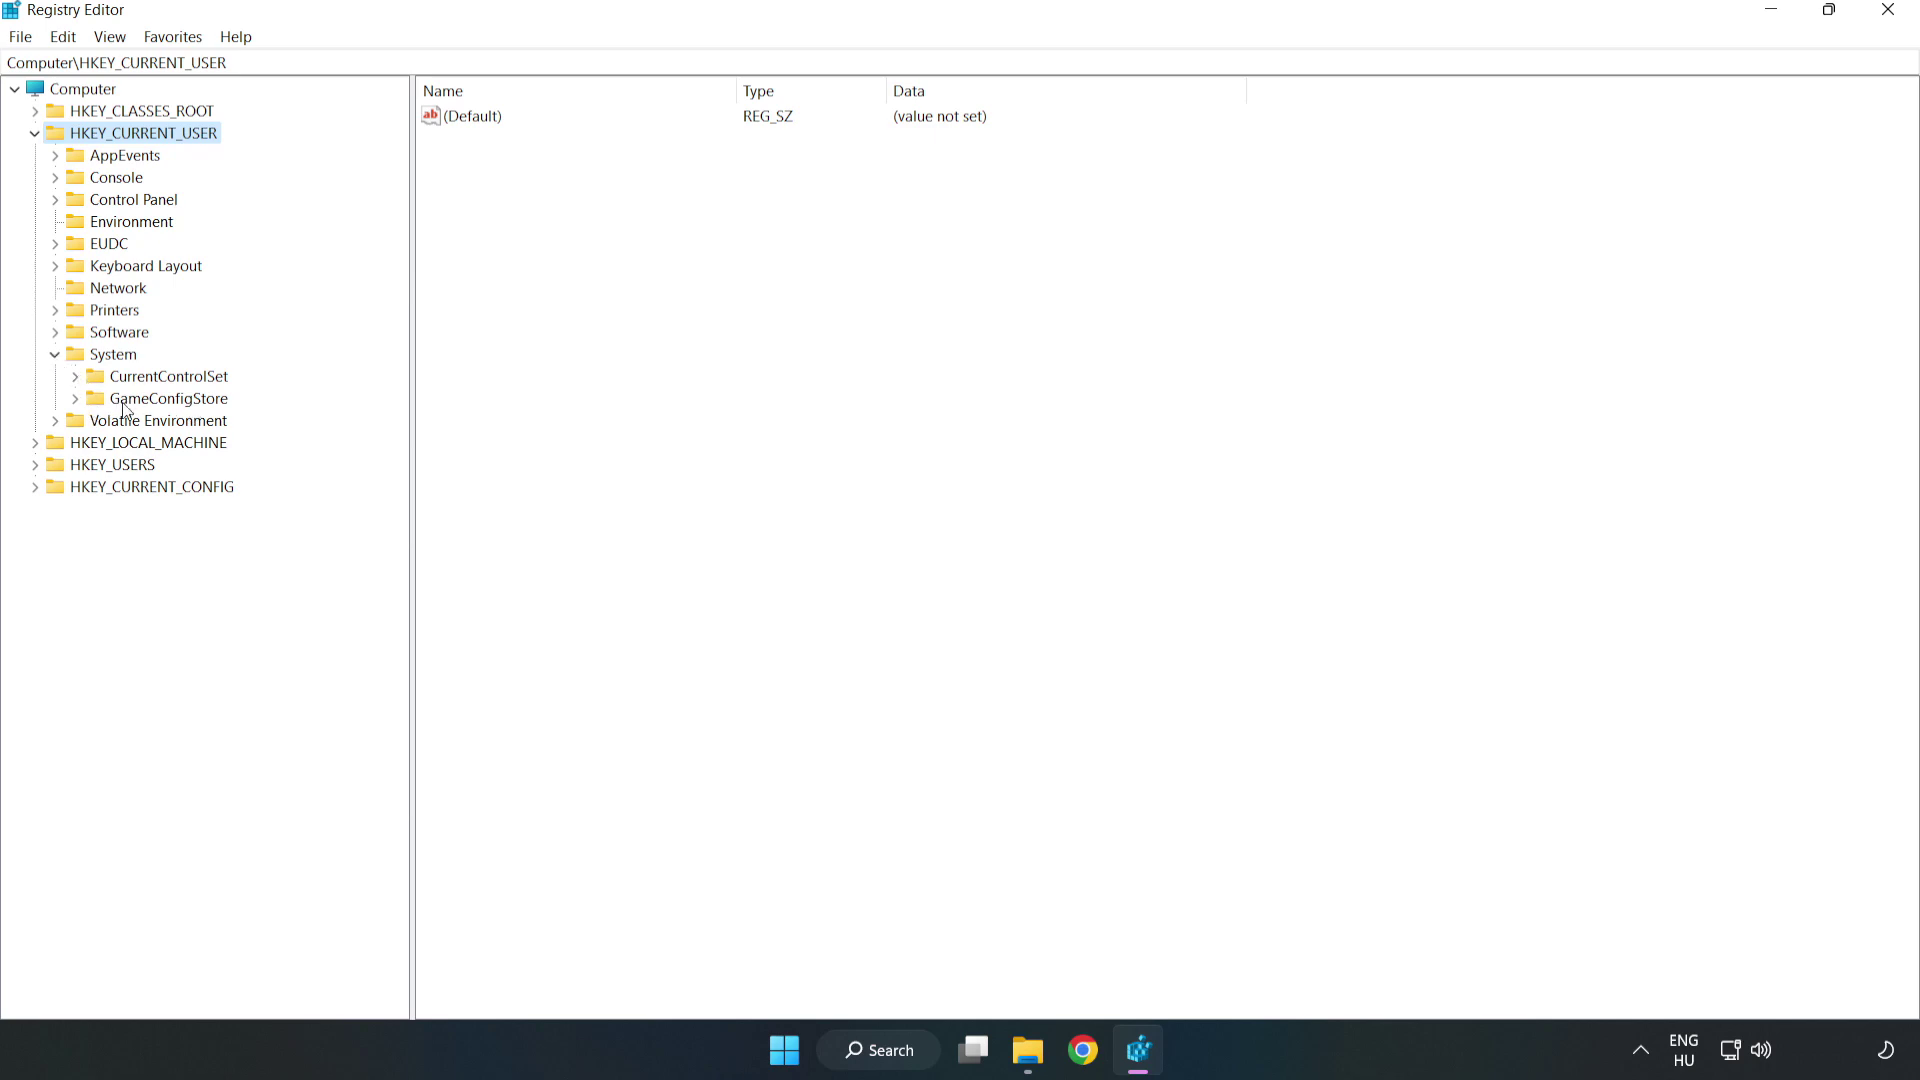
pyautogui.click(162, 405)
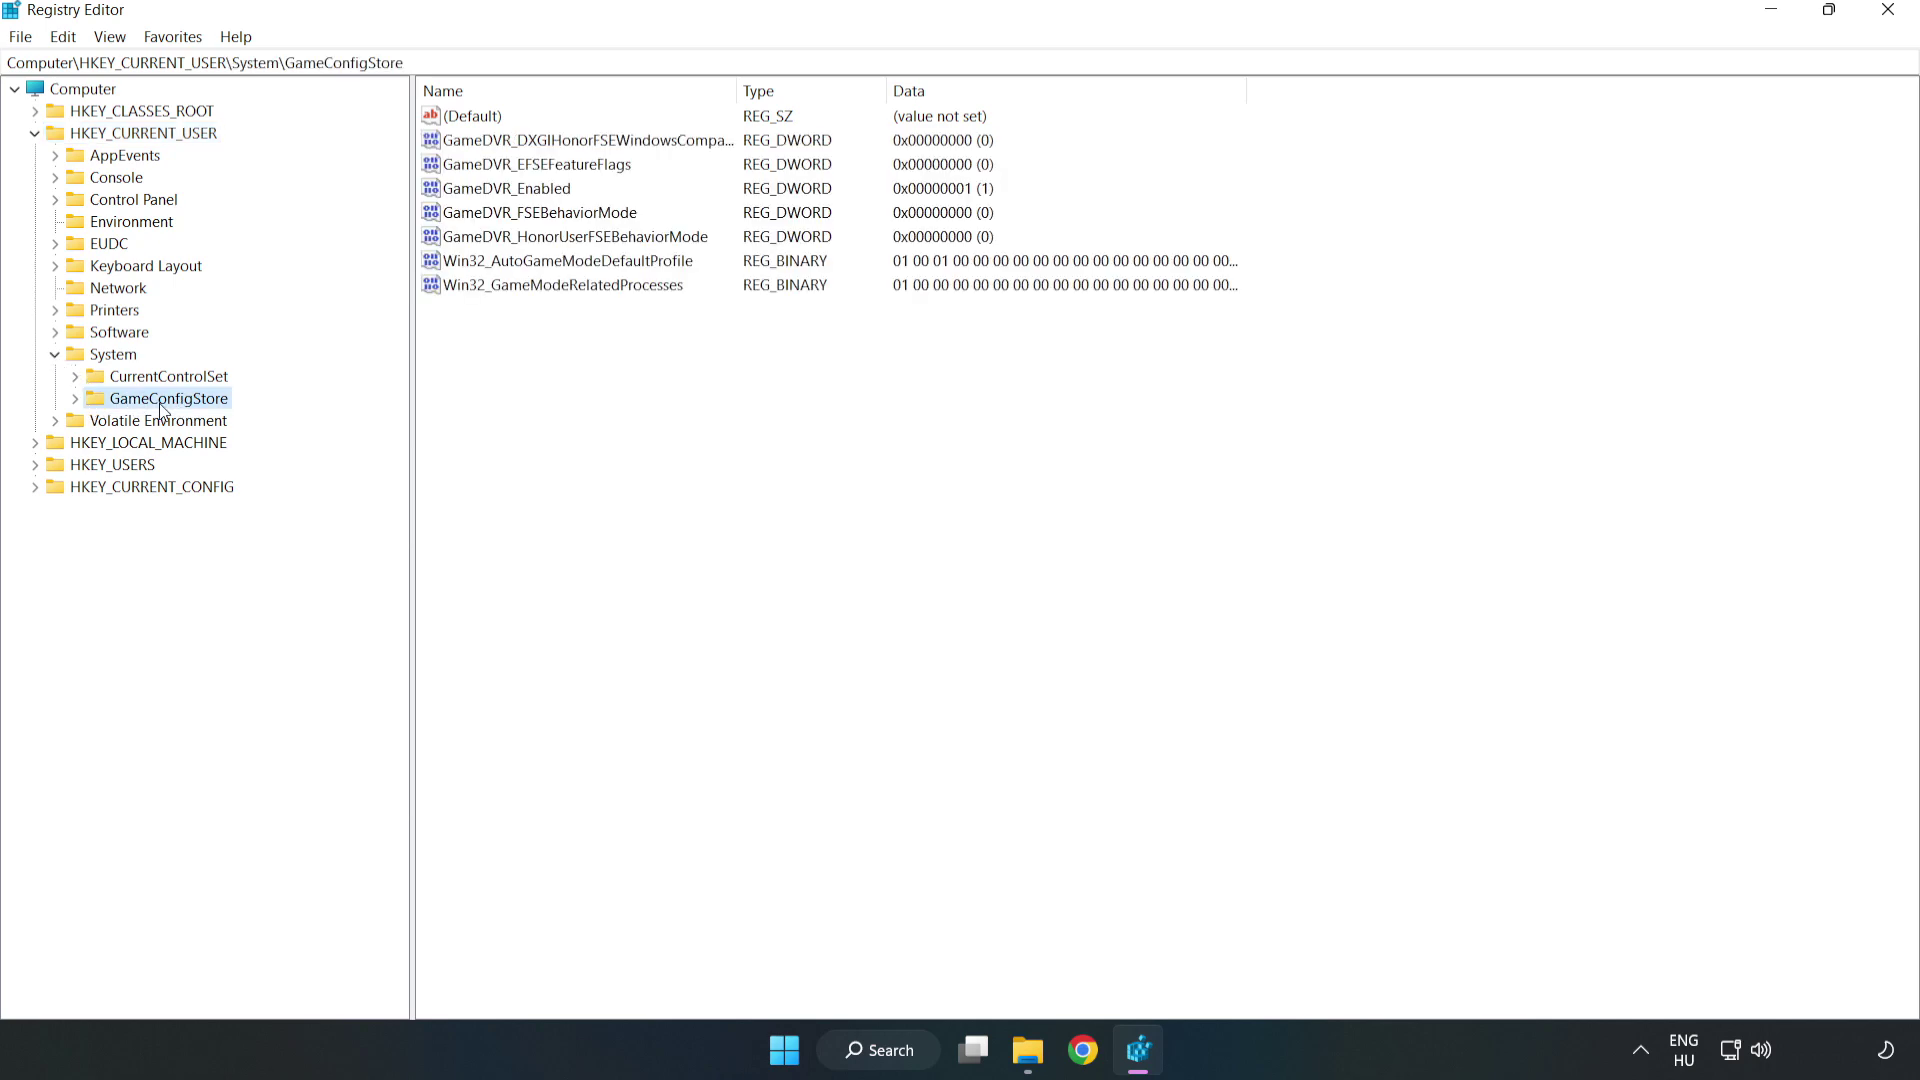
# Step: Change GameDVR_Enabled's value data from 1 to 0
pyautogui.click(467, 196)
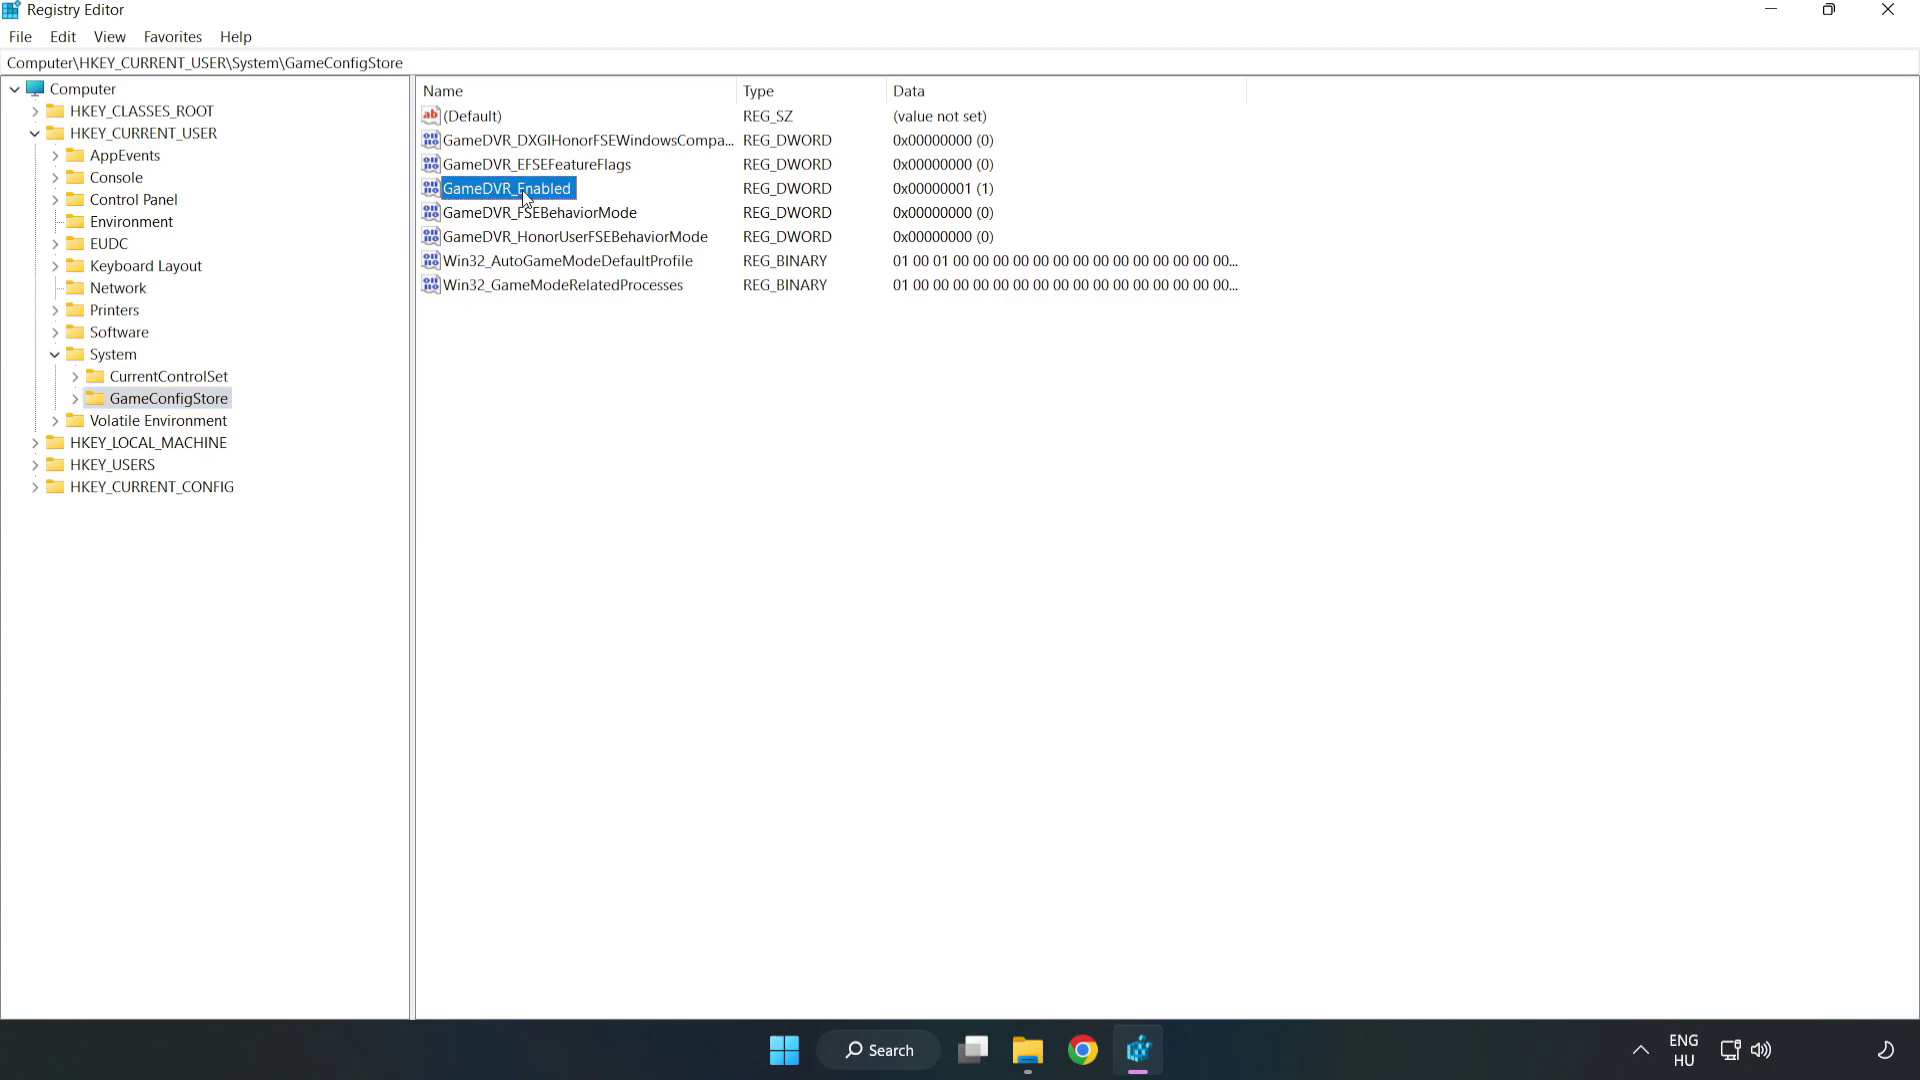
pyautogui.rightClick(524, 199)
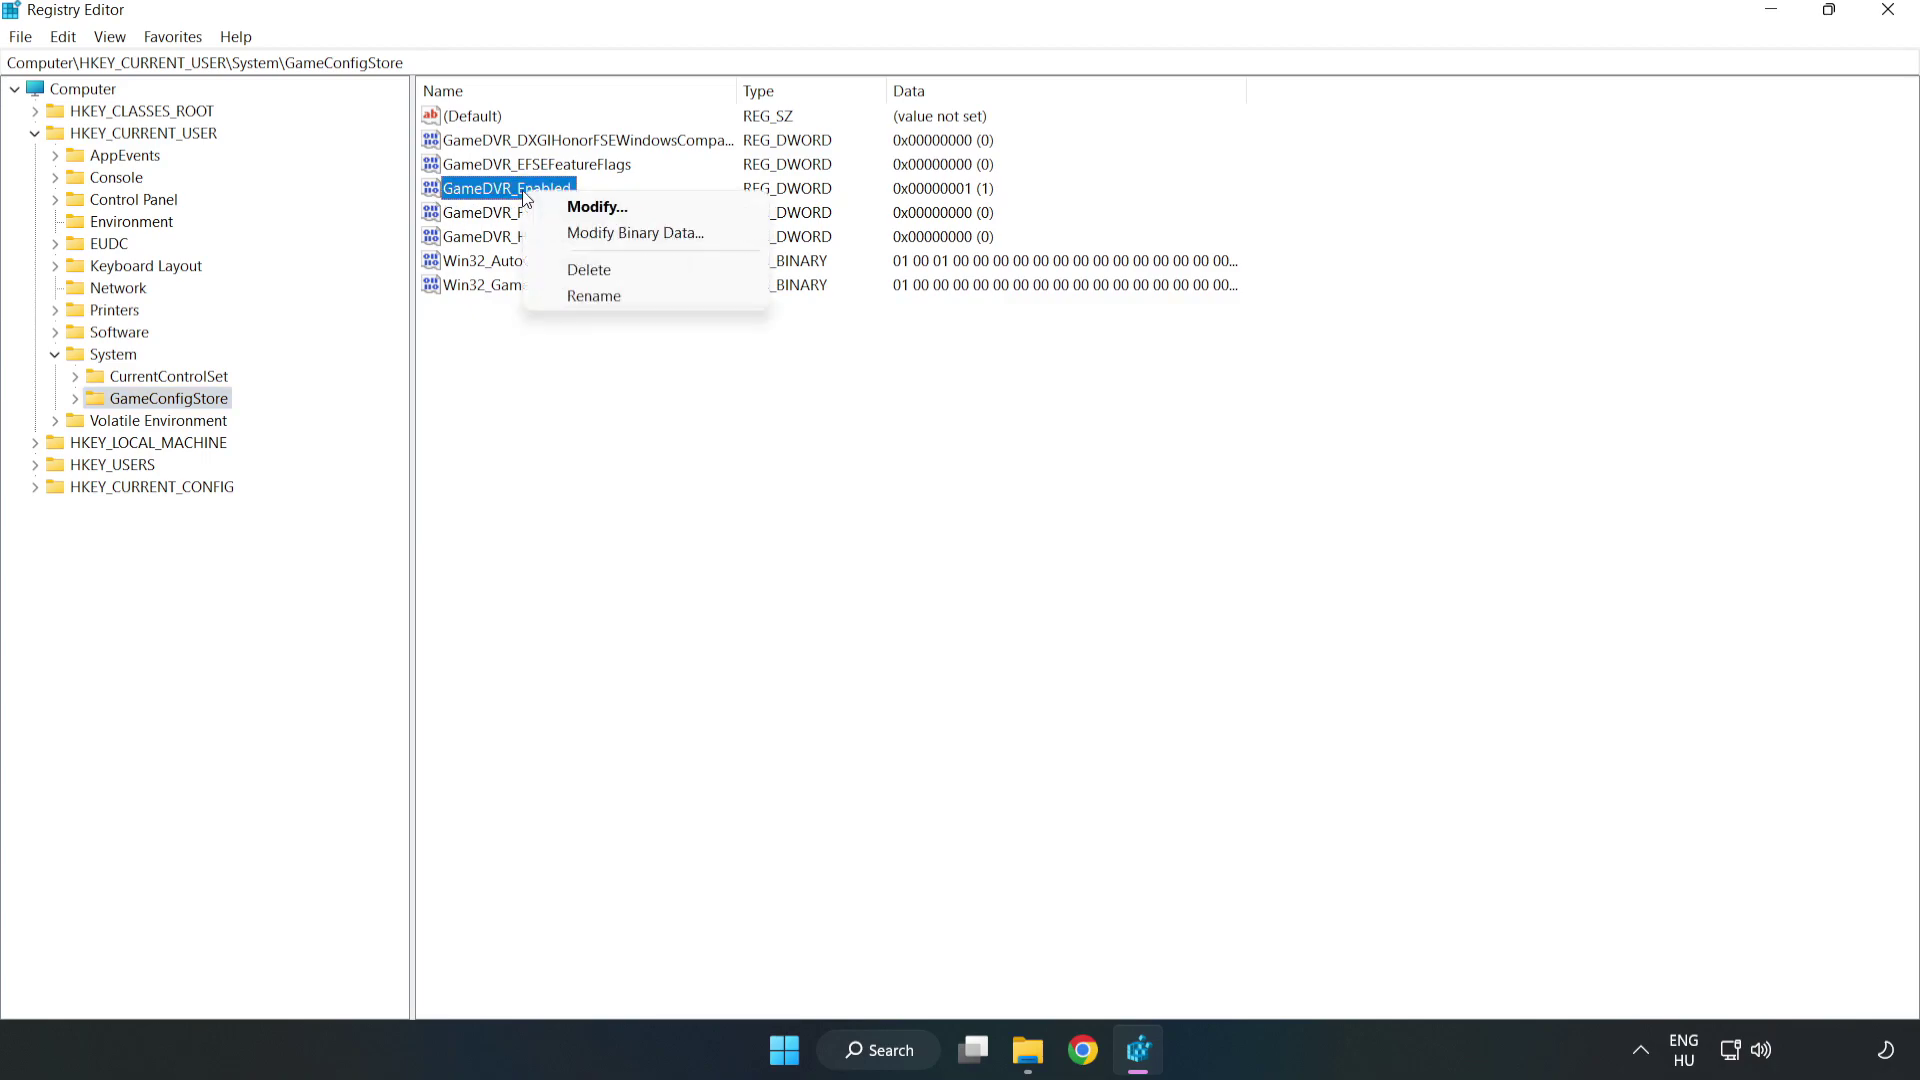
pyautogui.click(612, 208)
pyautogui.moveTo(386, 130); pyautogui.dragTo(1075, 411)
pyautogui.click(801, 520)
pyautogui.moveTo(801, 524); pyautogui.dragTo(663, 518)
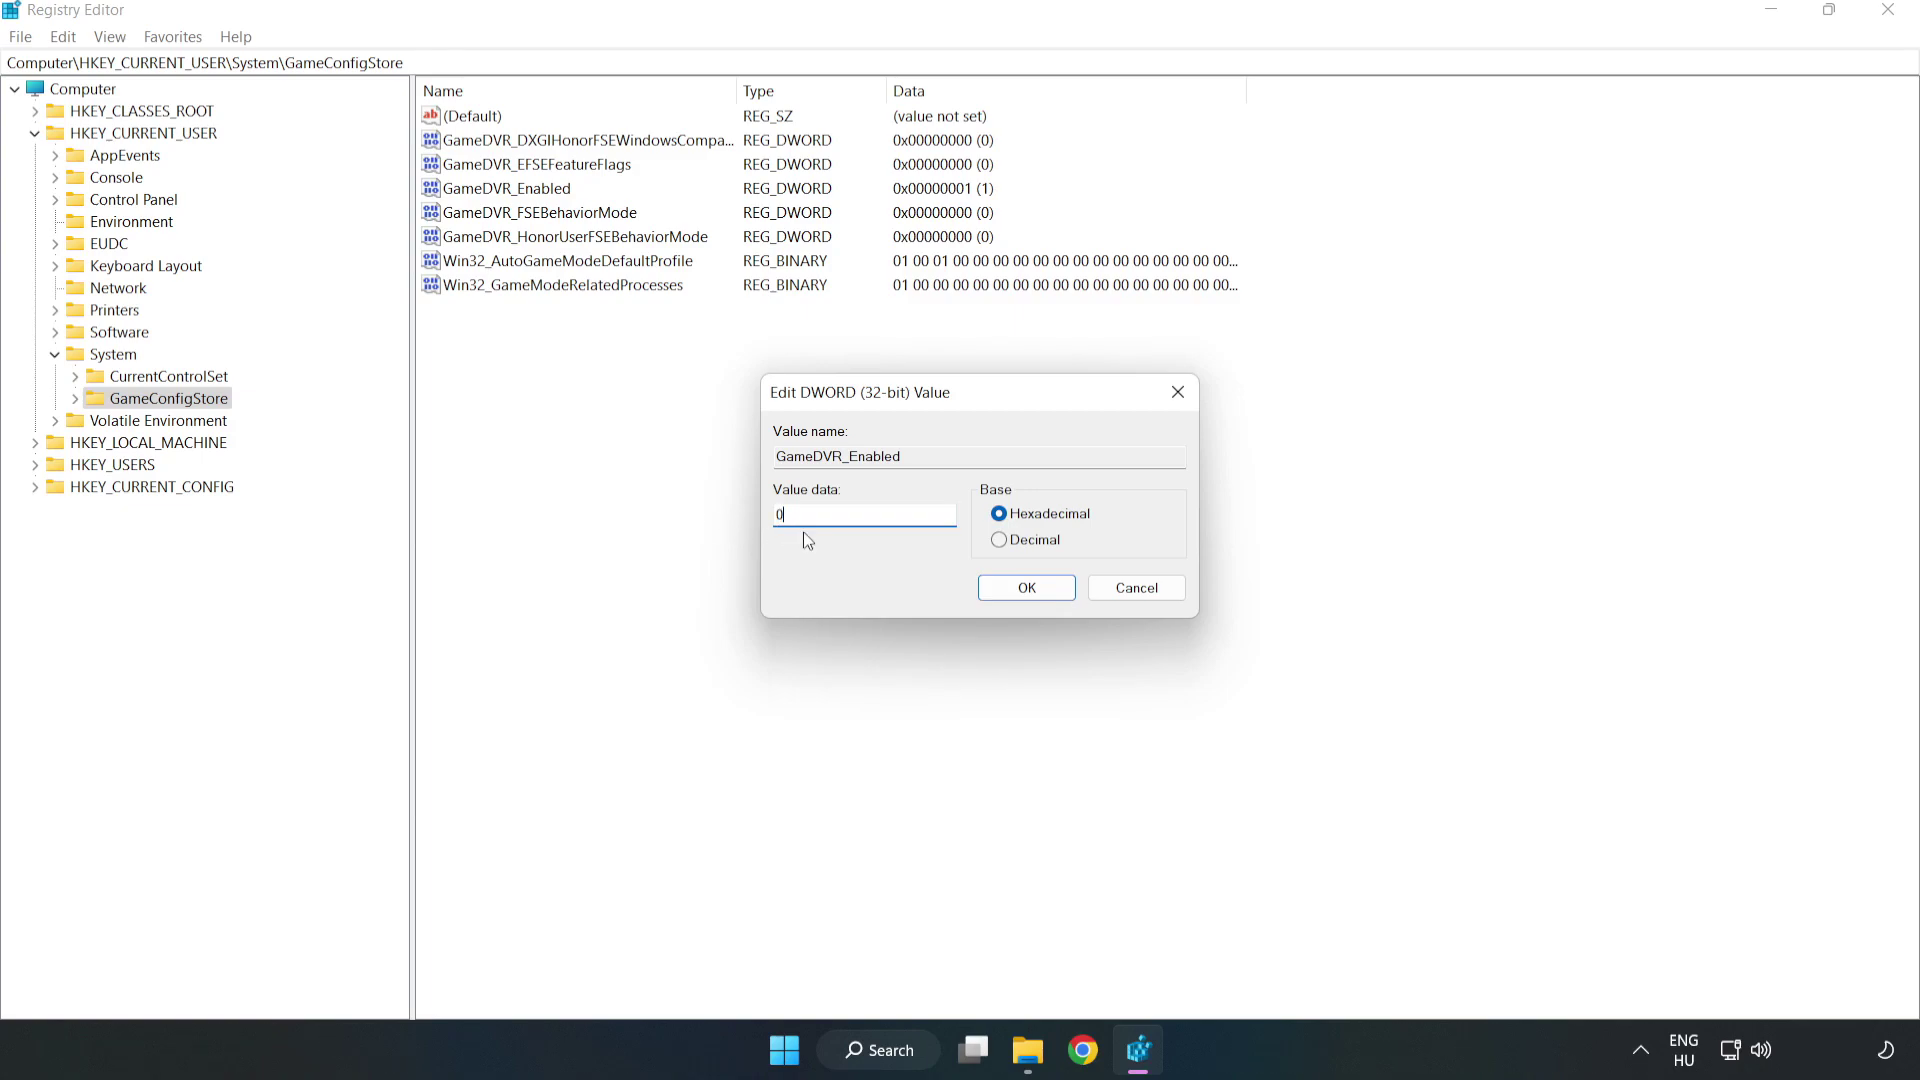
pyautogui.write('0')
pyautogui.click(1027, 590)
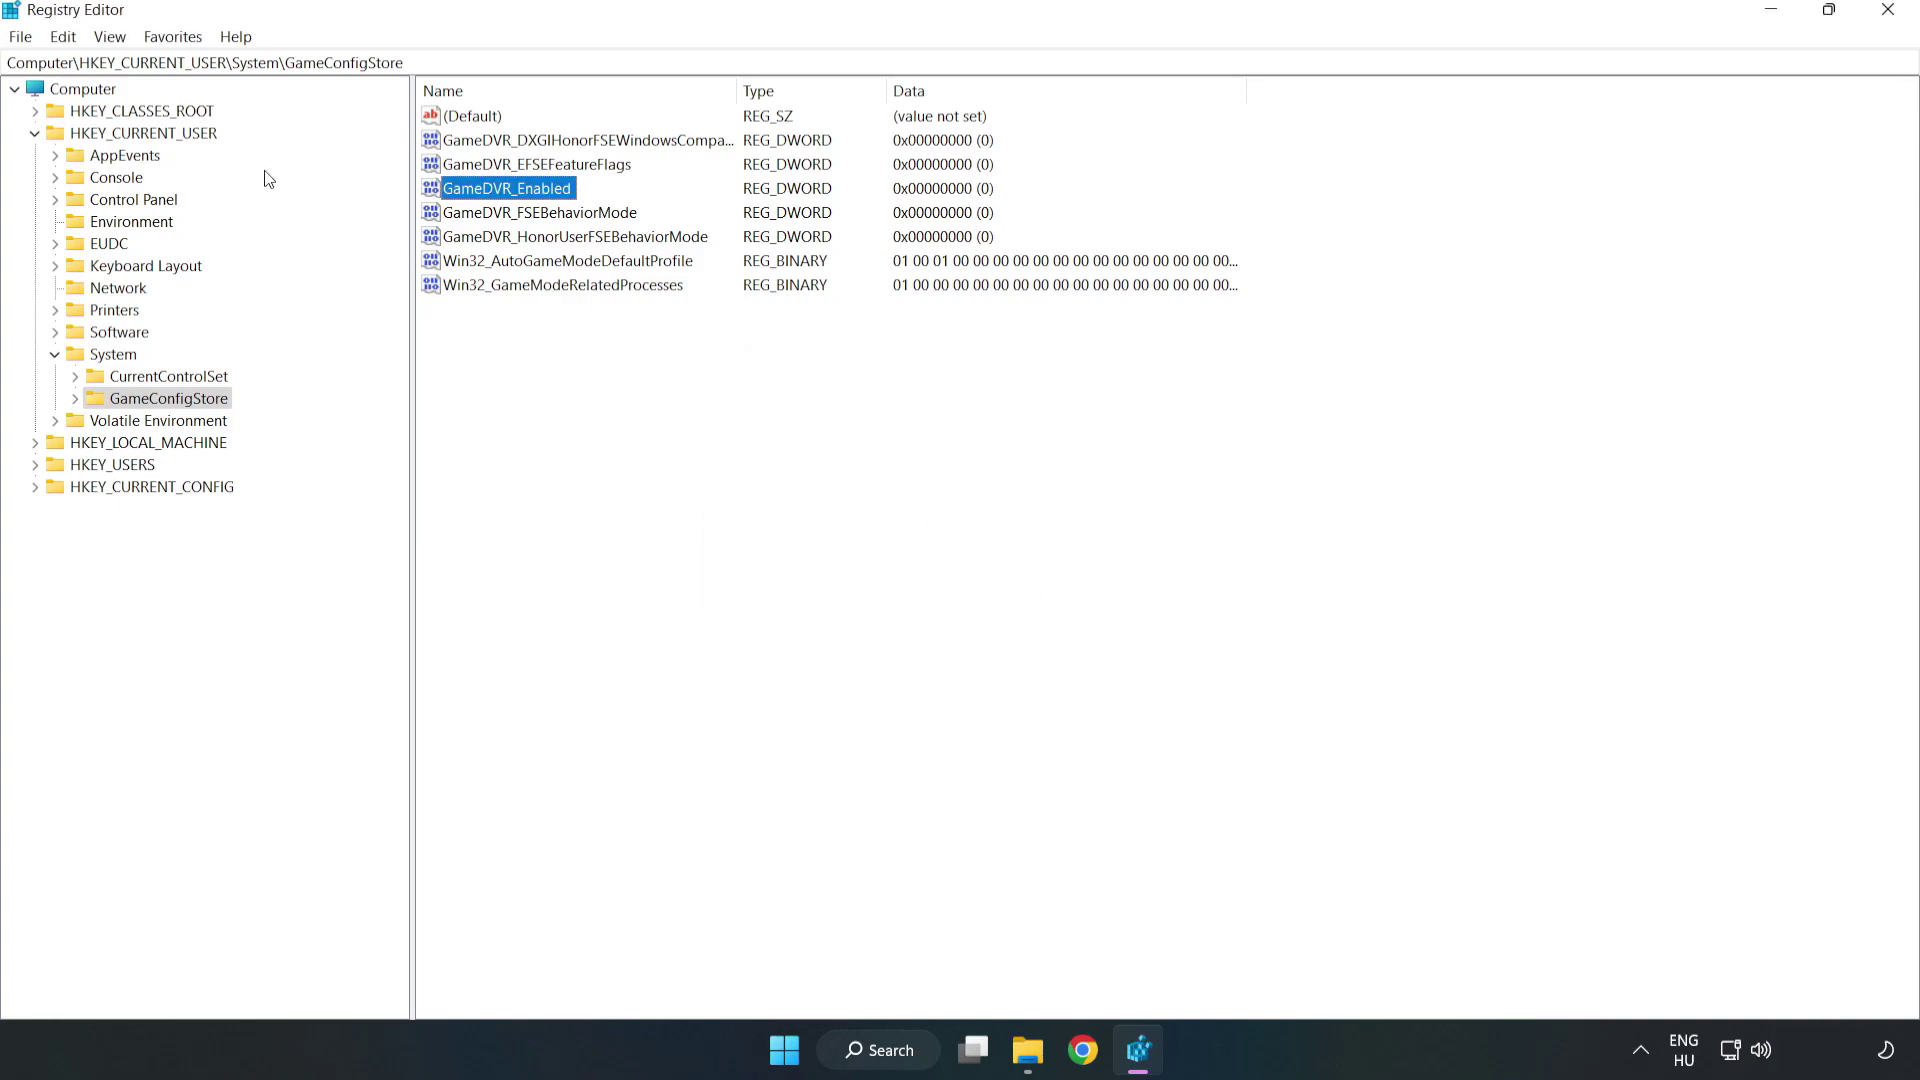
# Step: Navigate to HKEY_LOCAL_MACHINE\SOFTWARE\Microsoft\PolicyManager\default\ApplicationManagement\AllowGameDVR
pyautogui.click(35, 134)
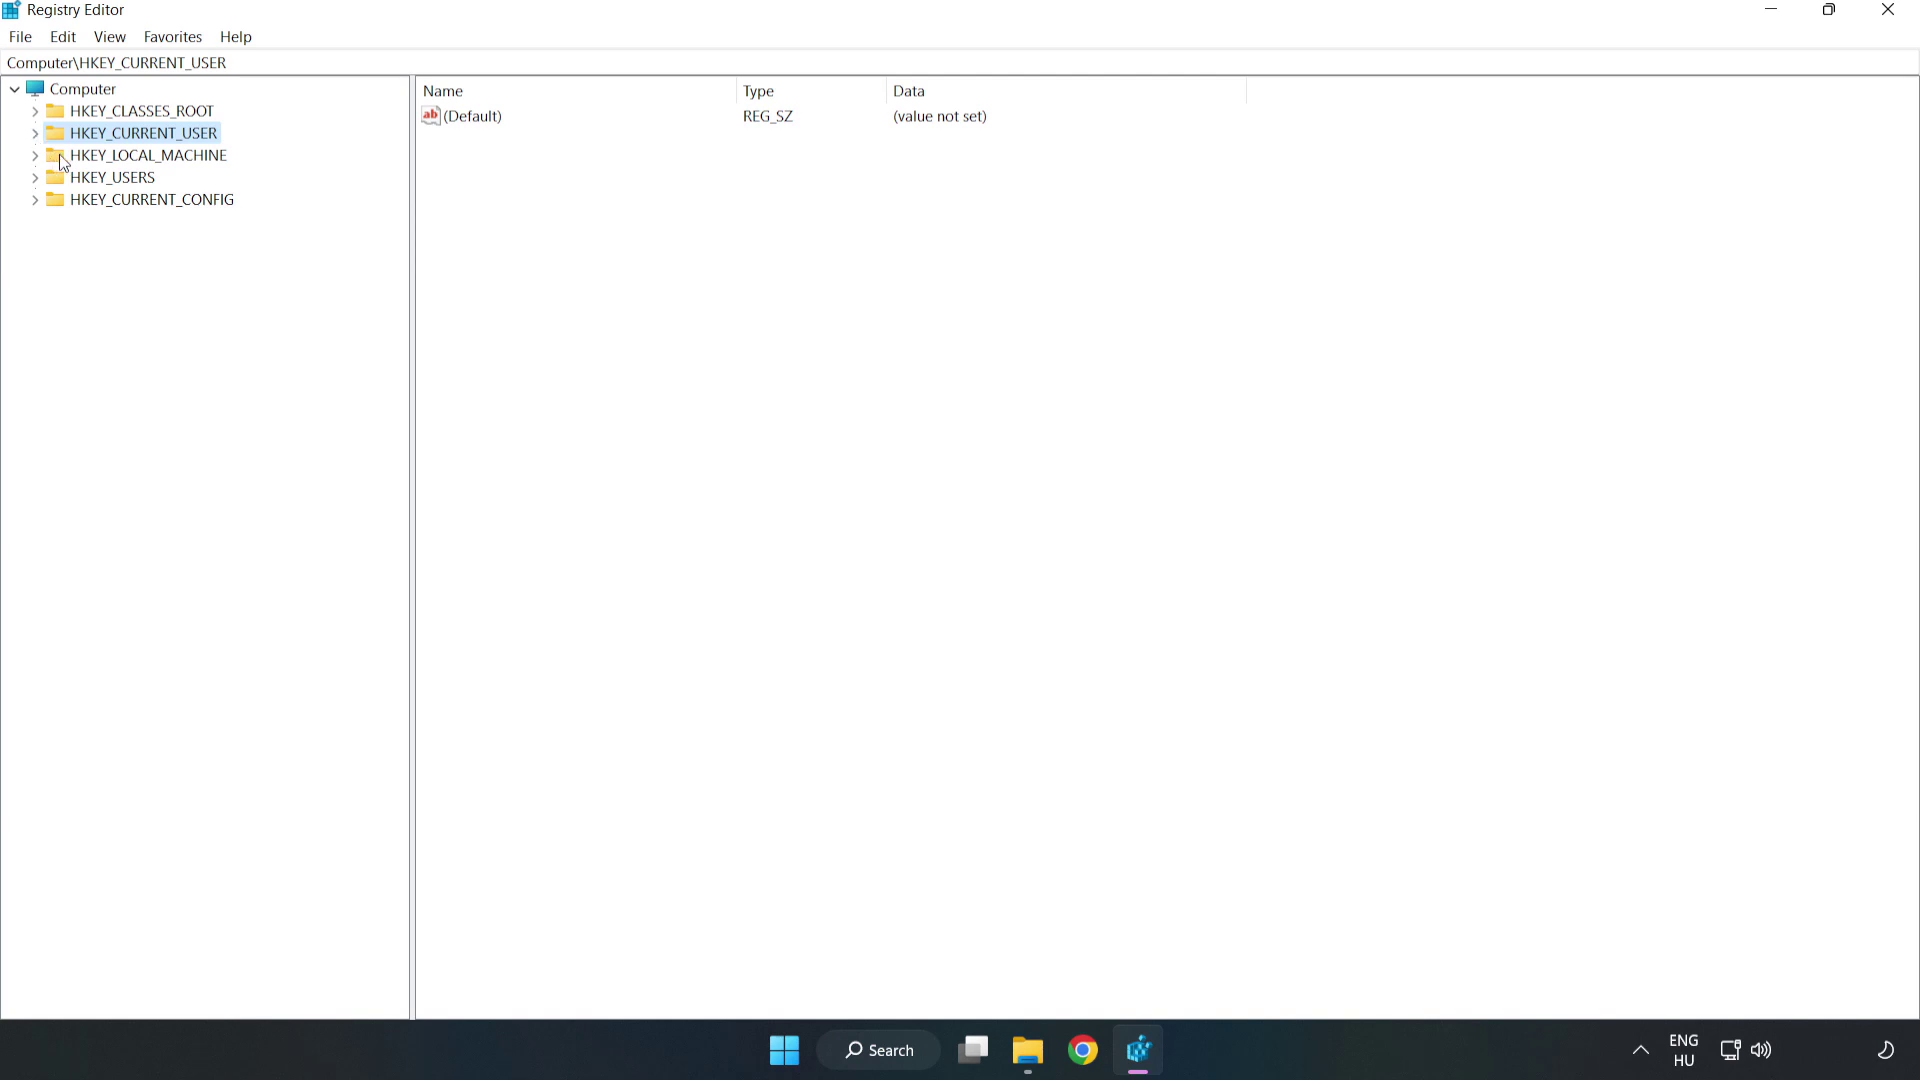
pyautogui.doubleClick(46, 157)
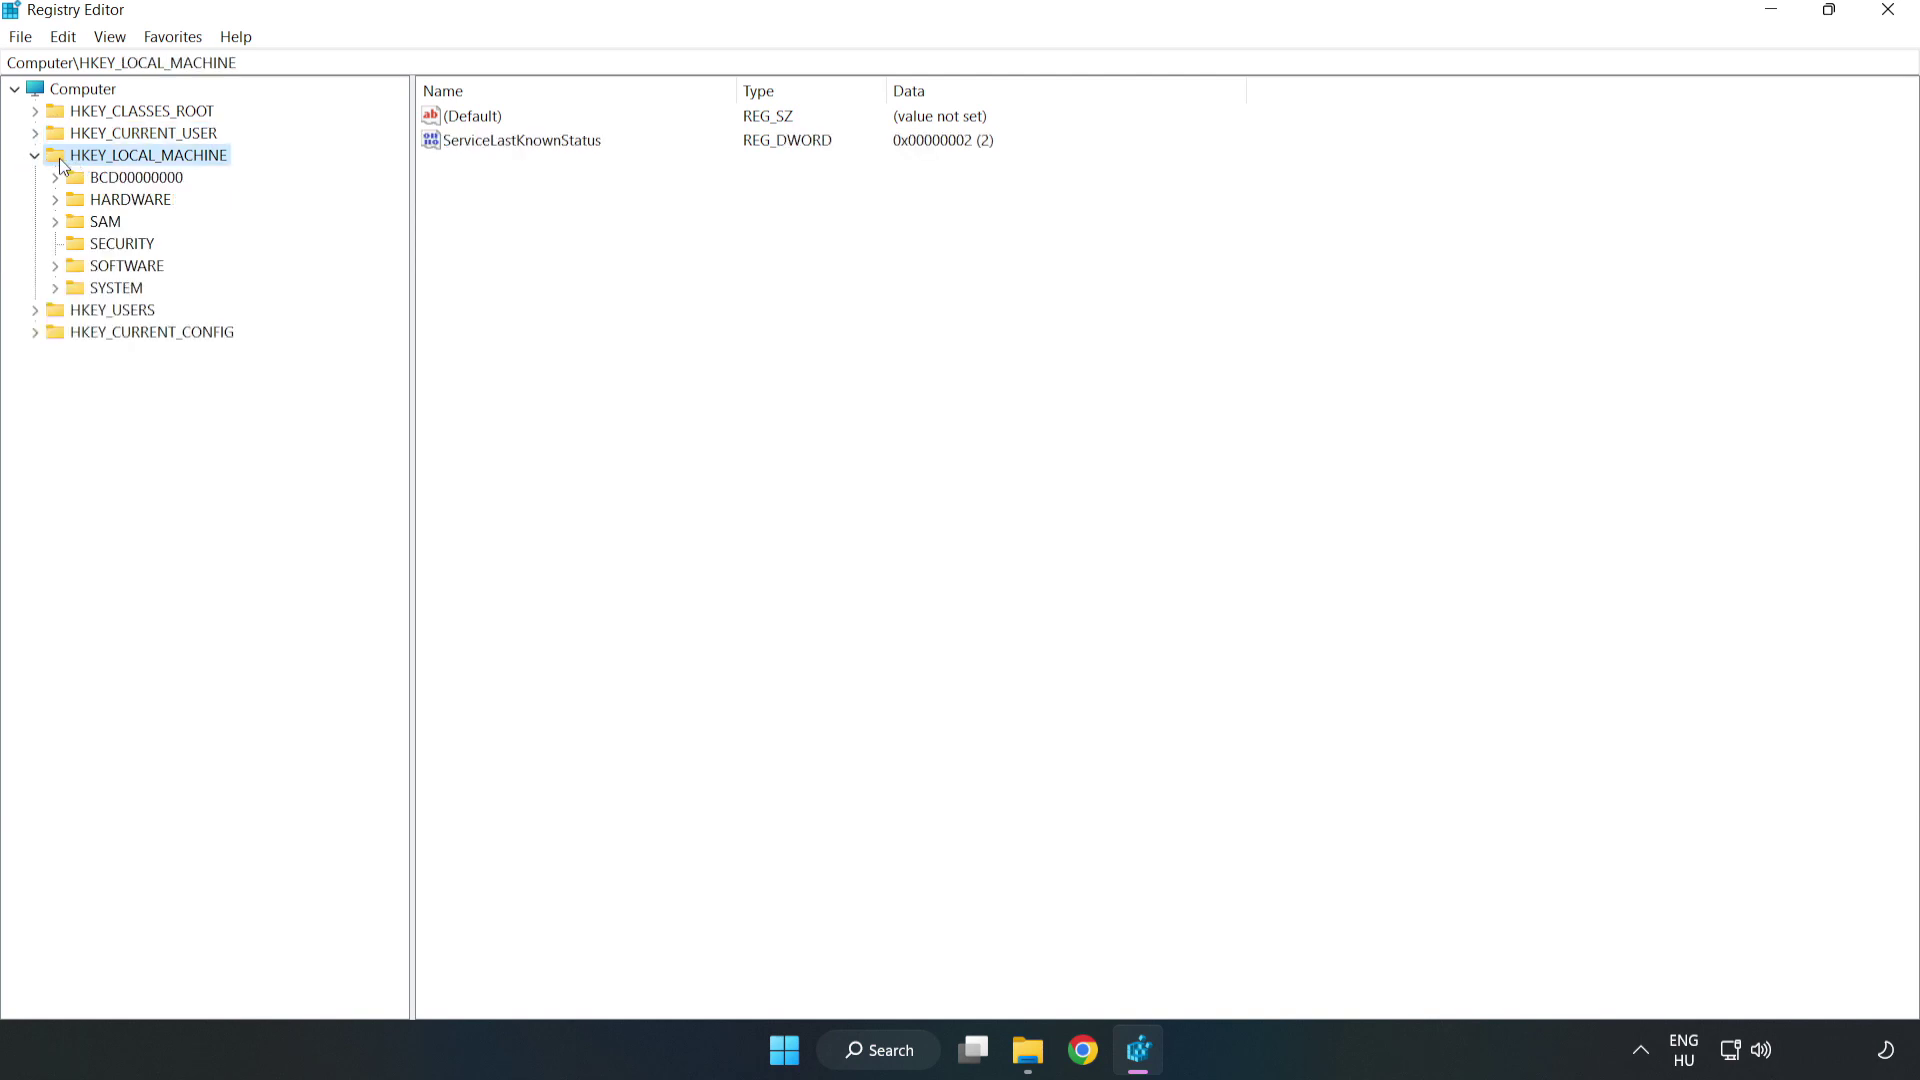
pyautogui.click(58, 266)
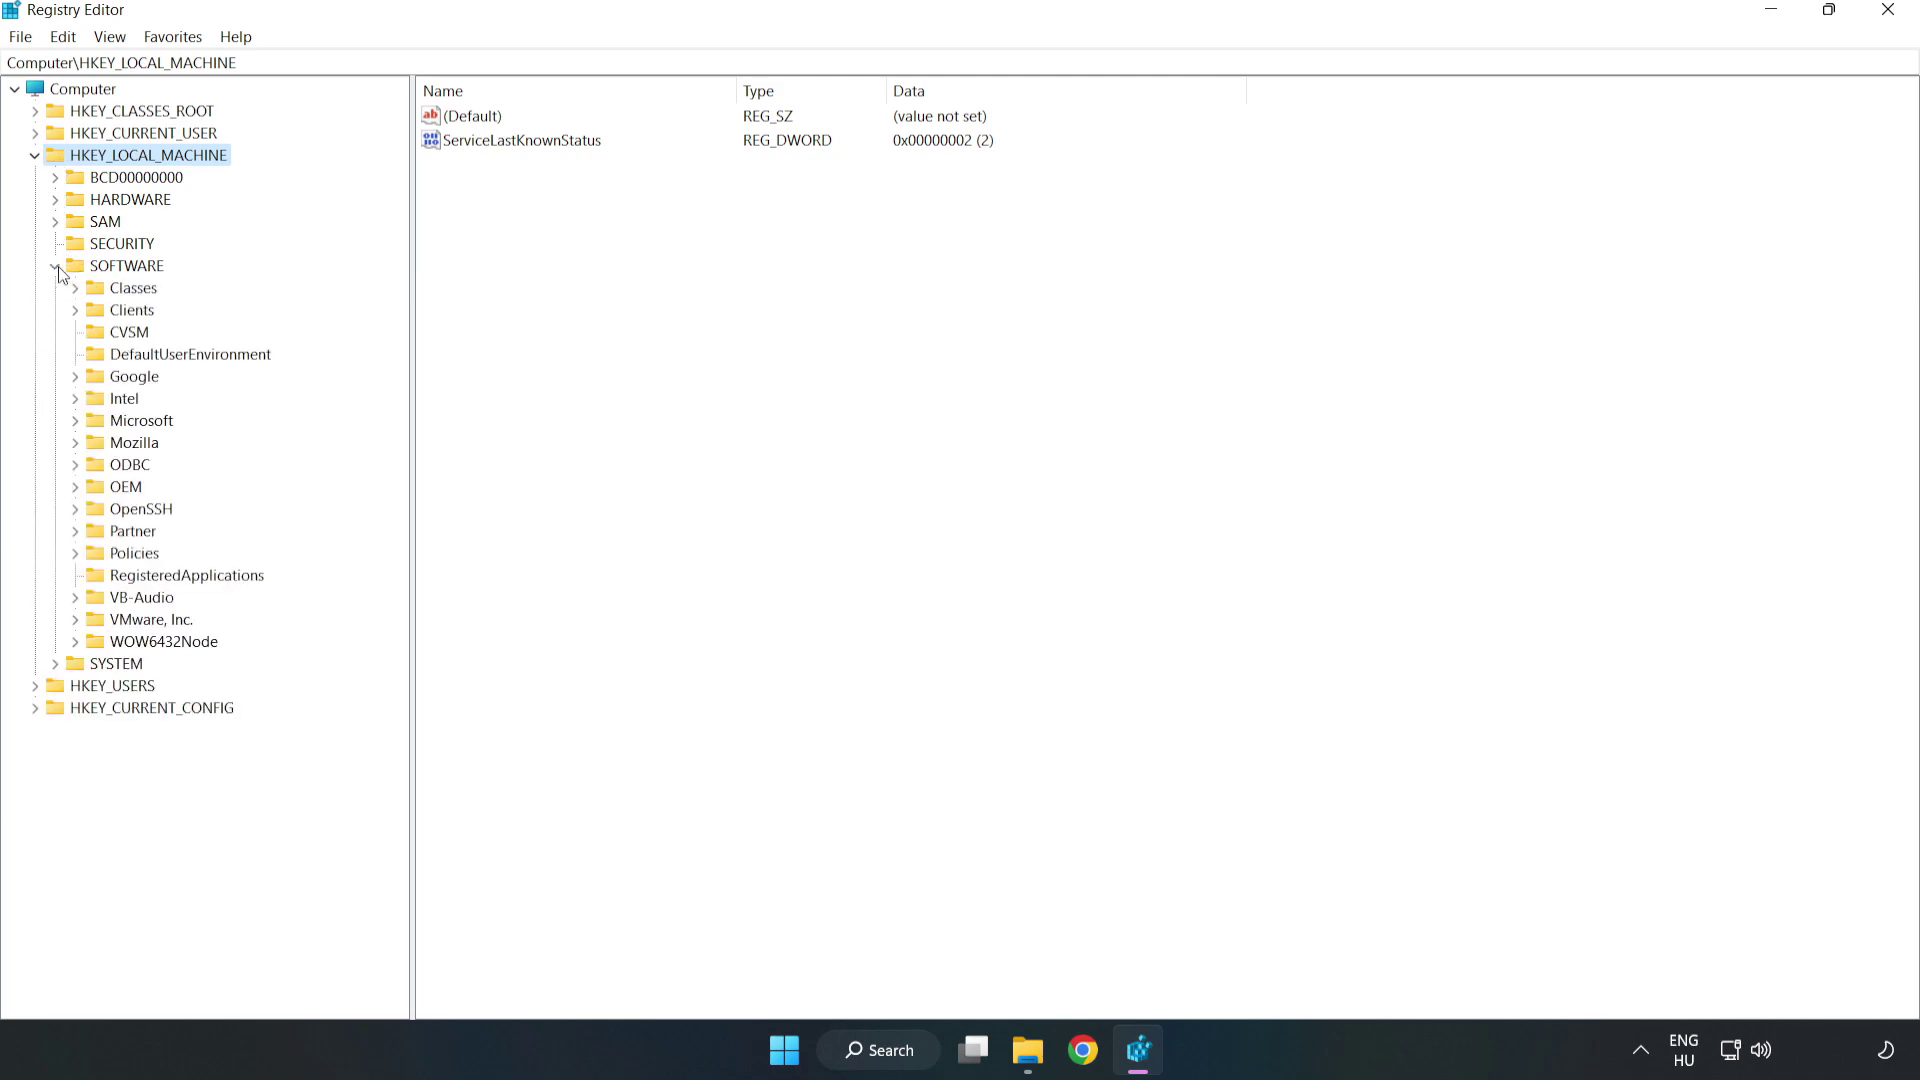
pyautogui.click(76, 424)
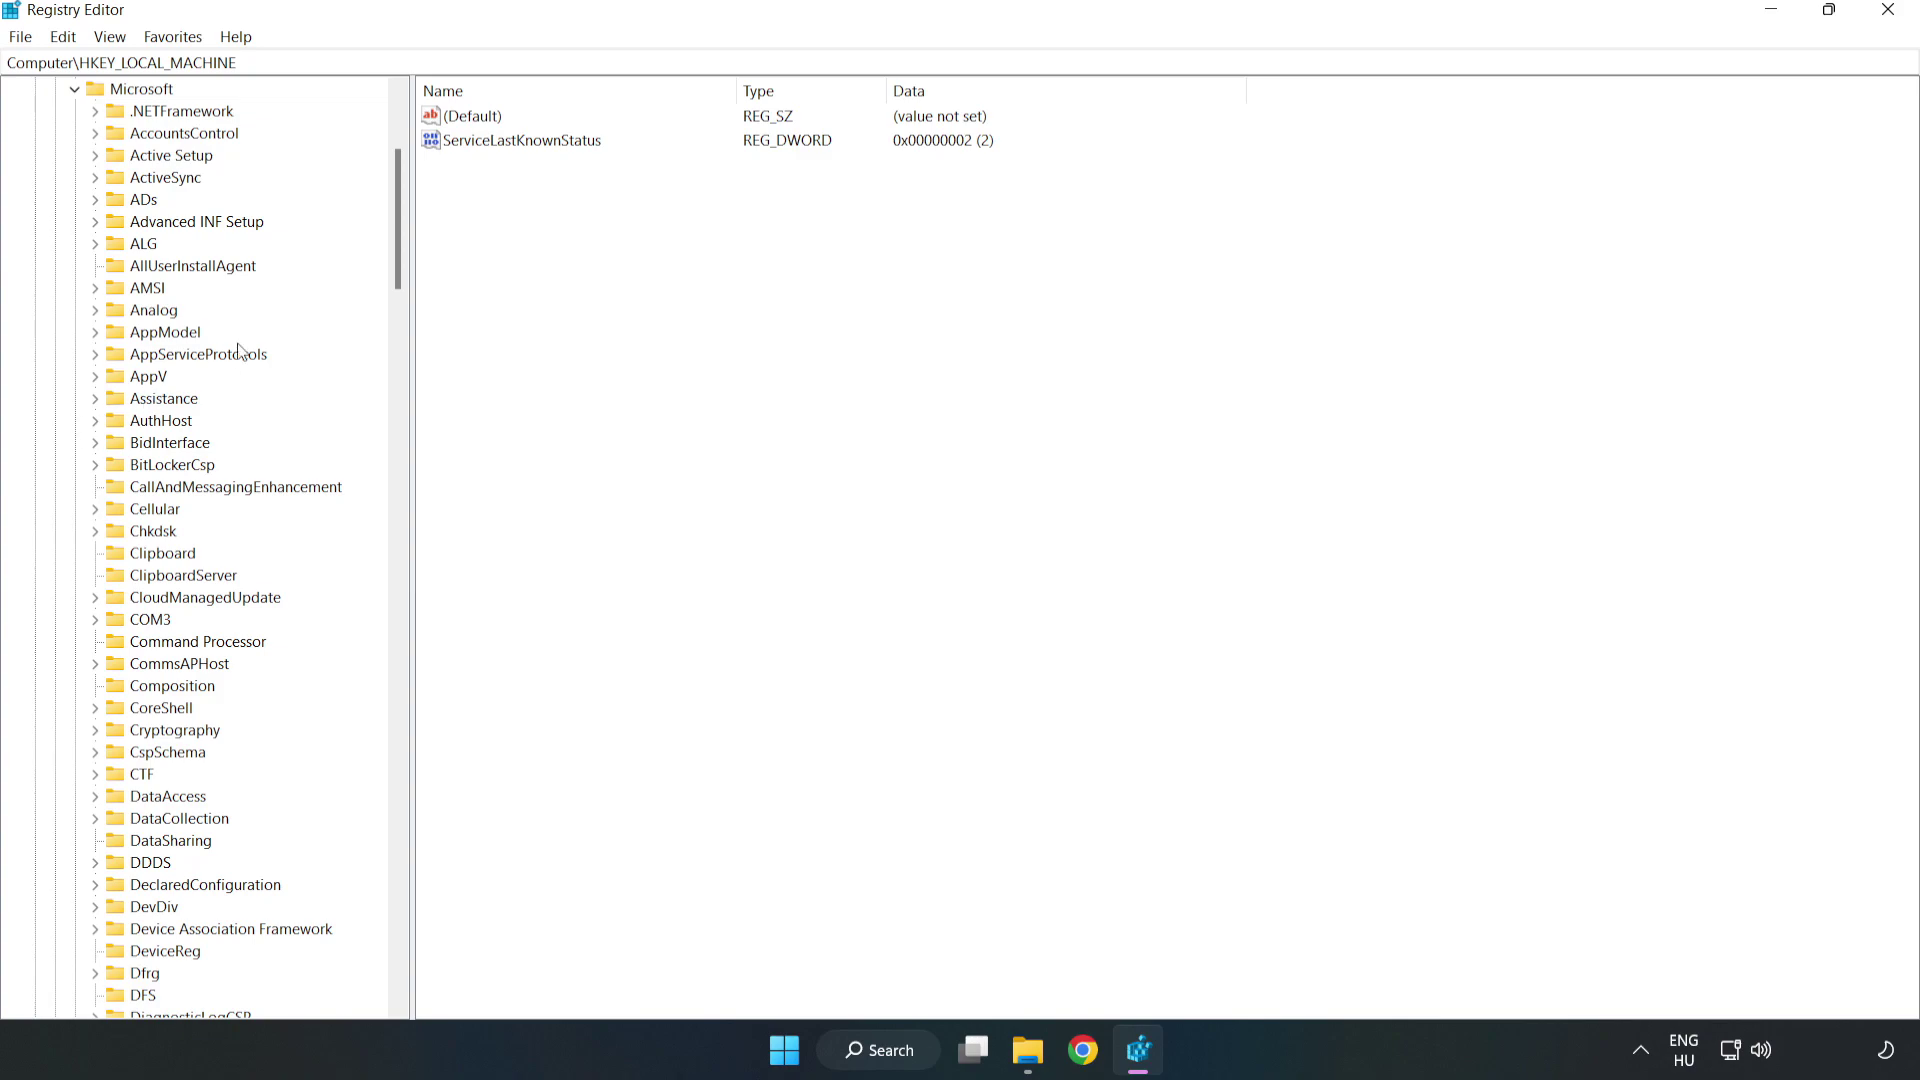
pyautogui.moveTo(394, 256); pyautogui.dragTo(424, 703)
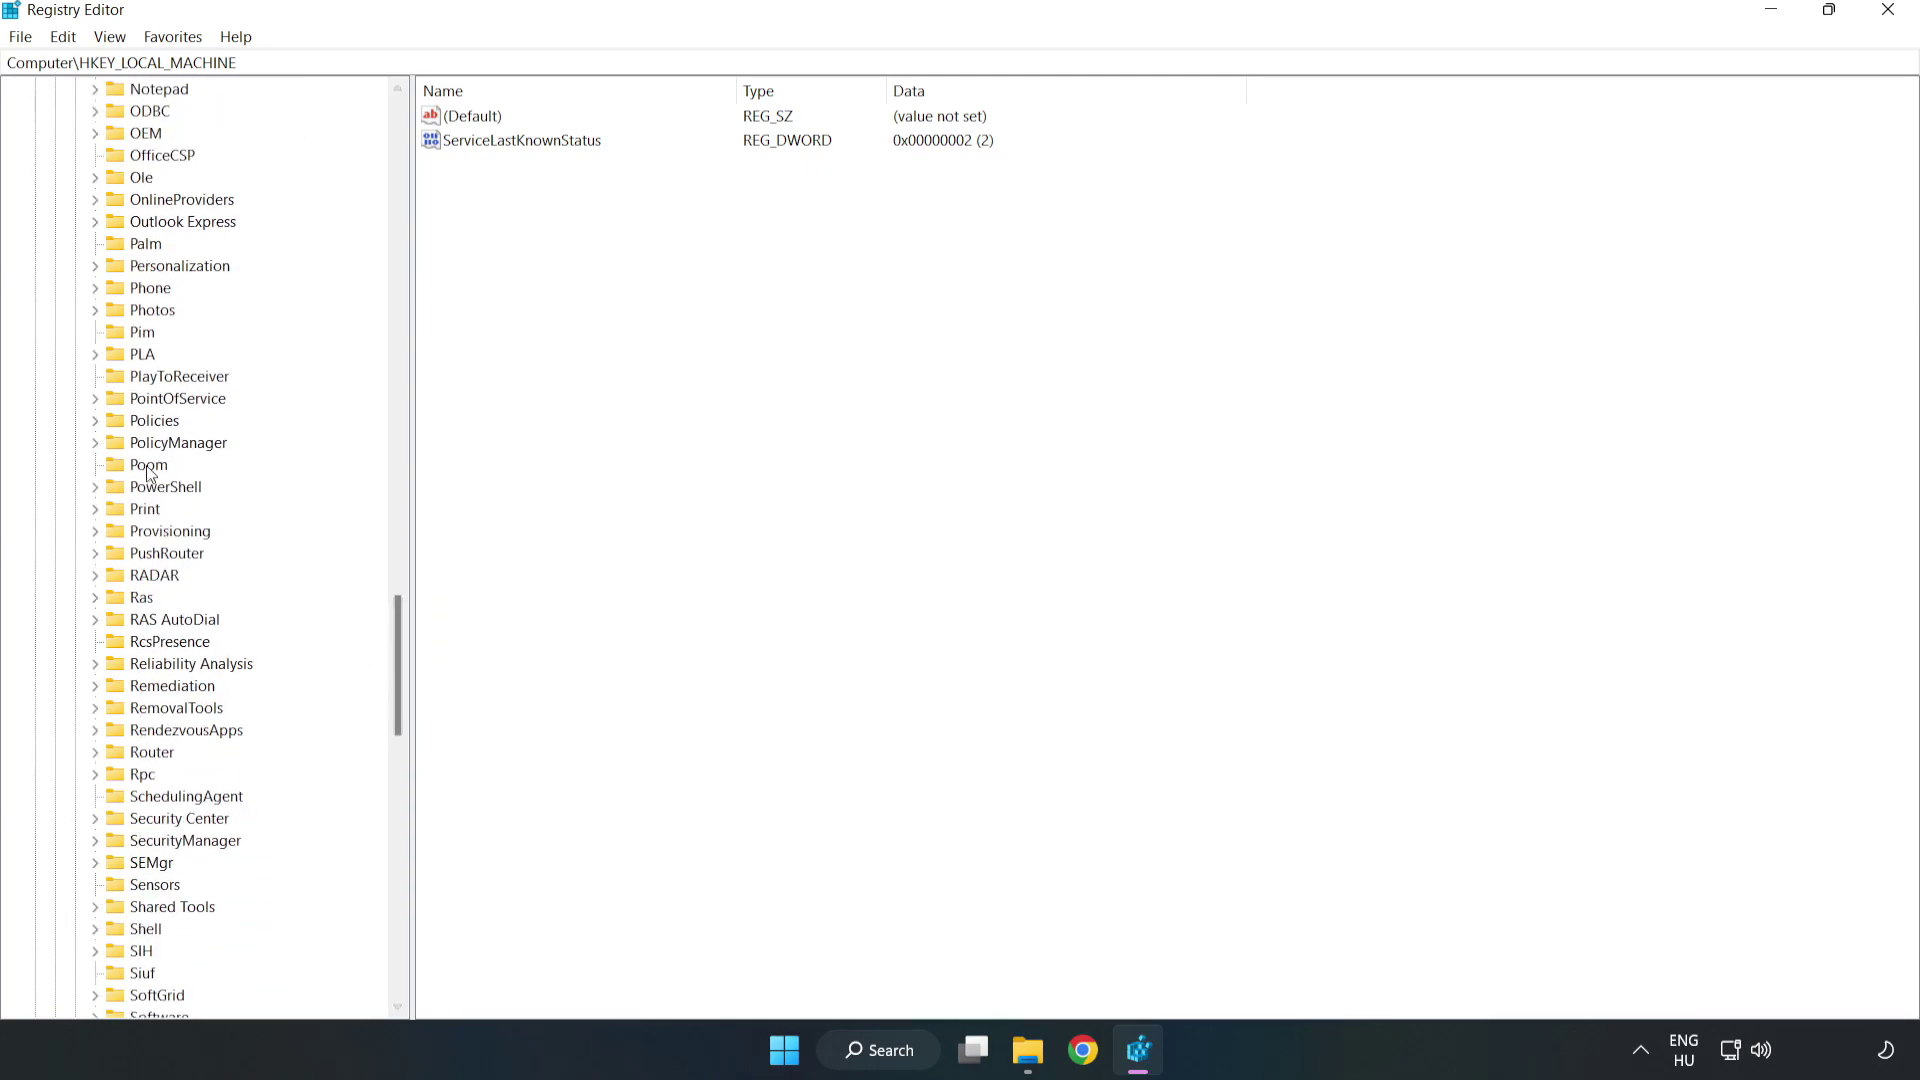
pyautogui.click(95, 443)
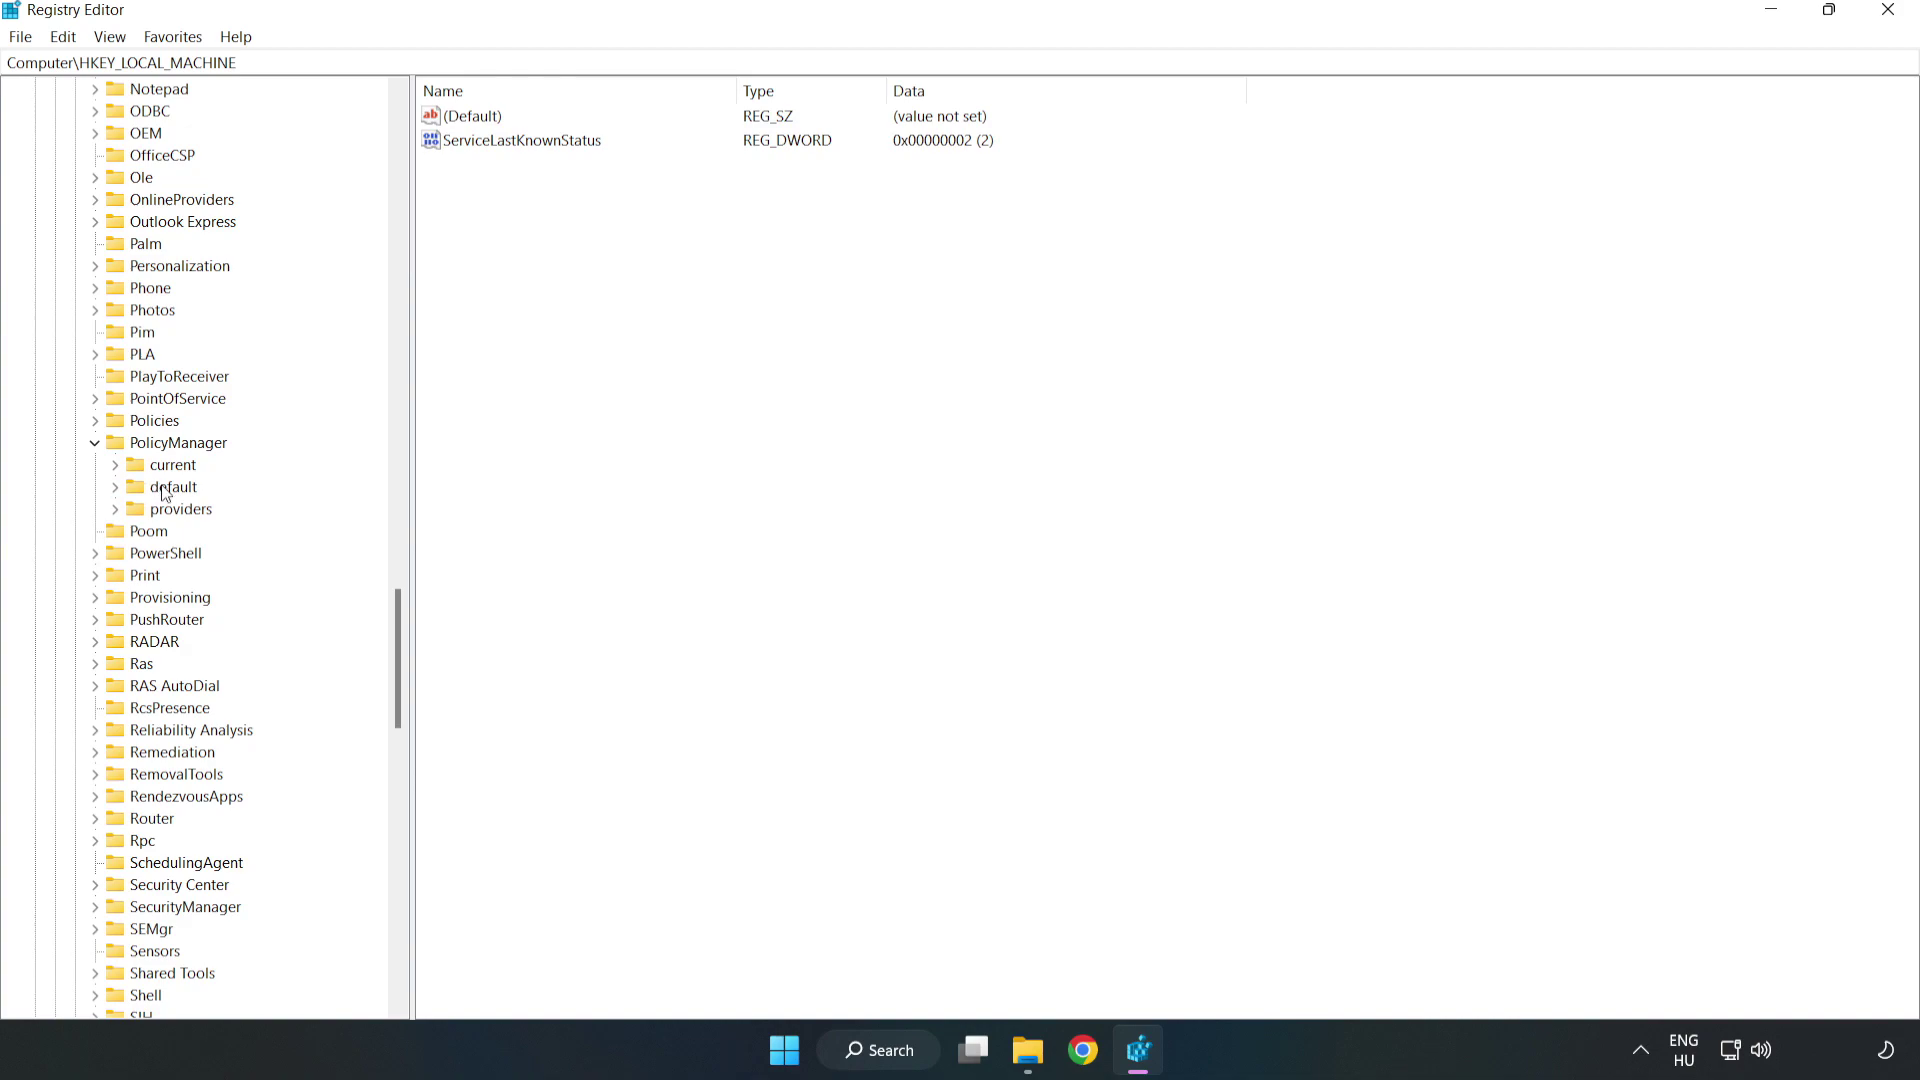
pyautogui.click(115, 487)
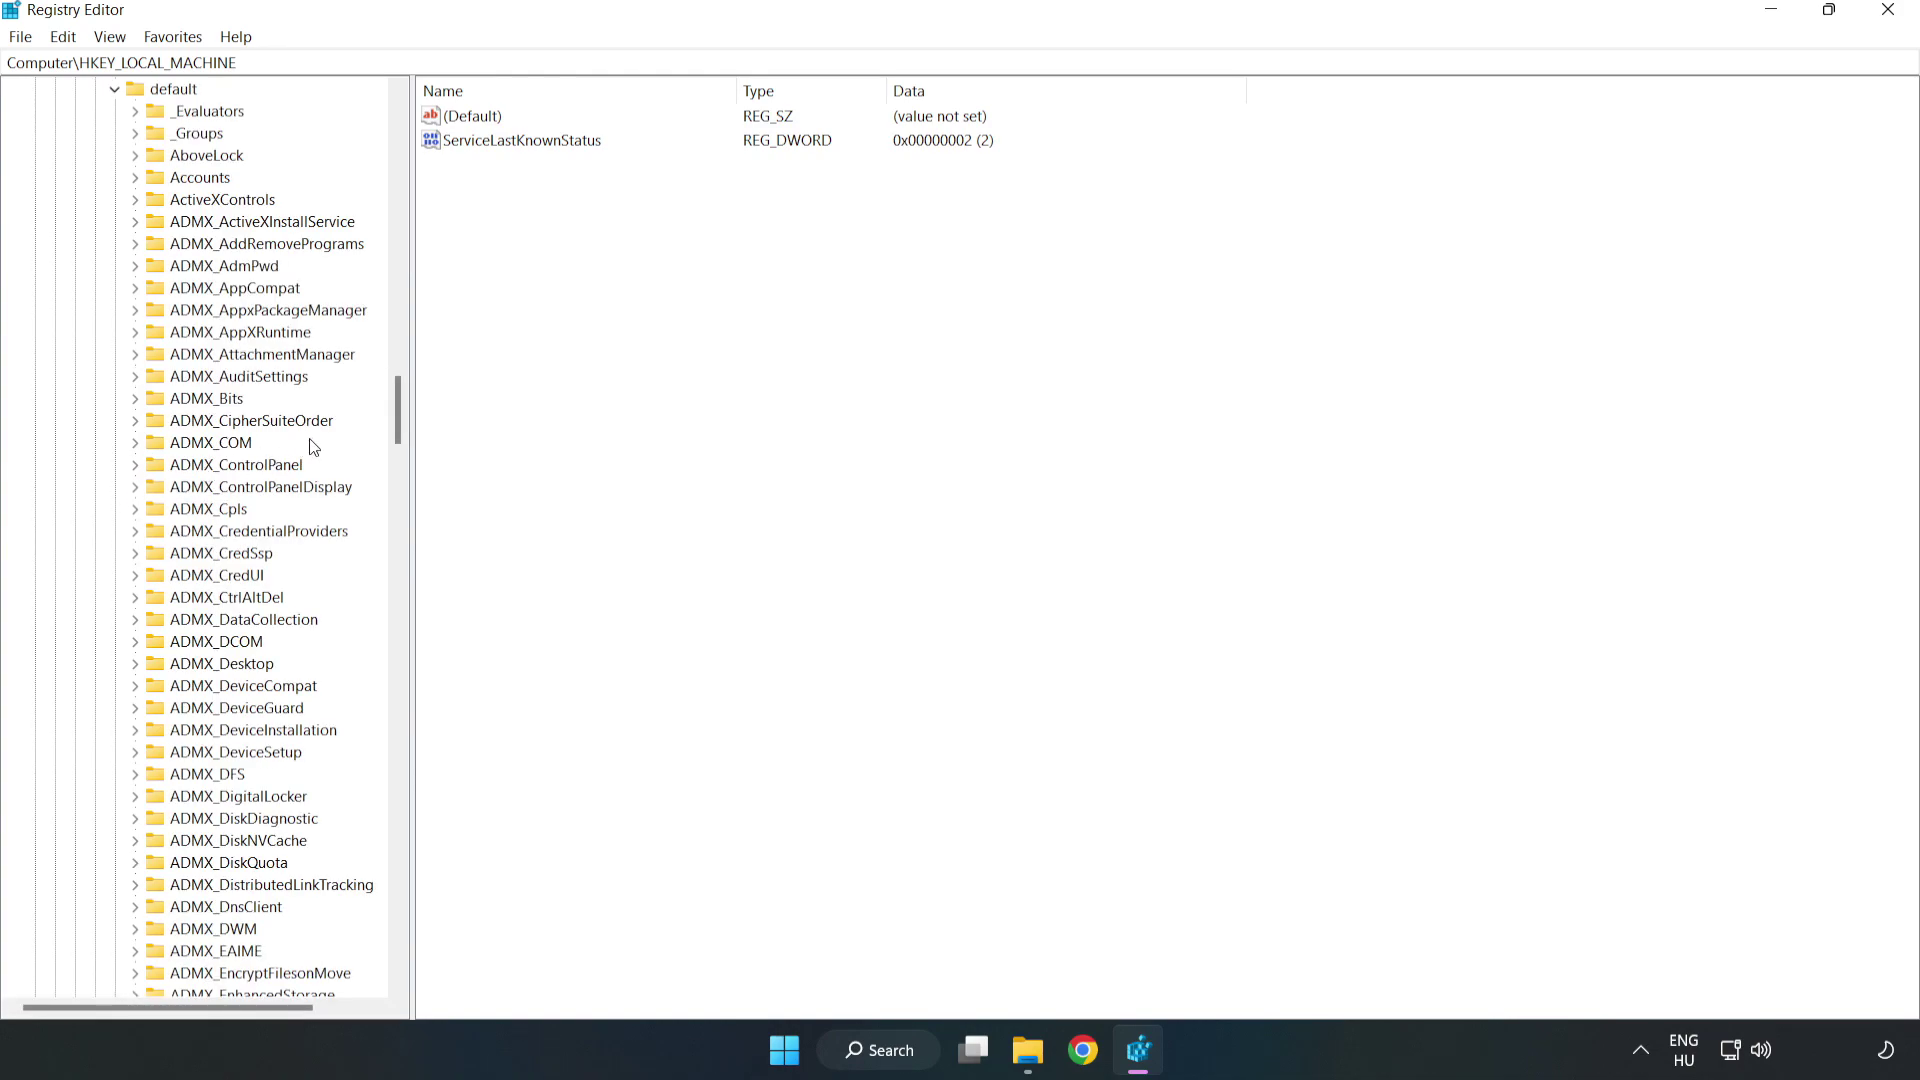
pyautogui.moveTo(398, 410); pyautogui.dragTo(389, 634)
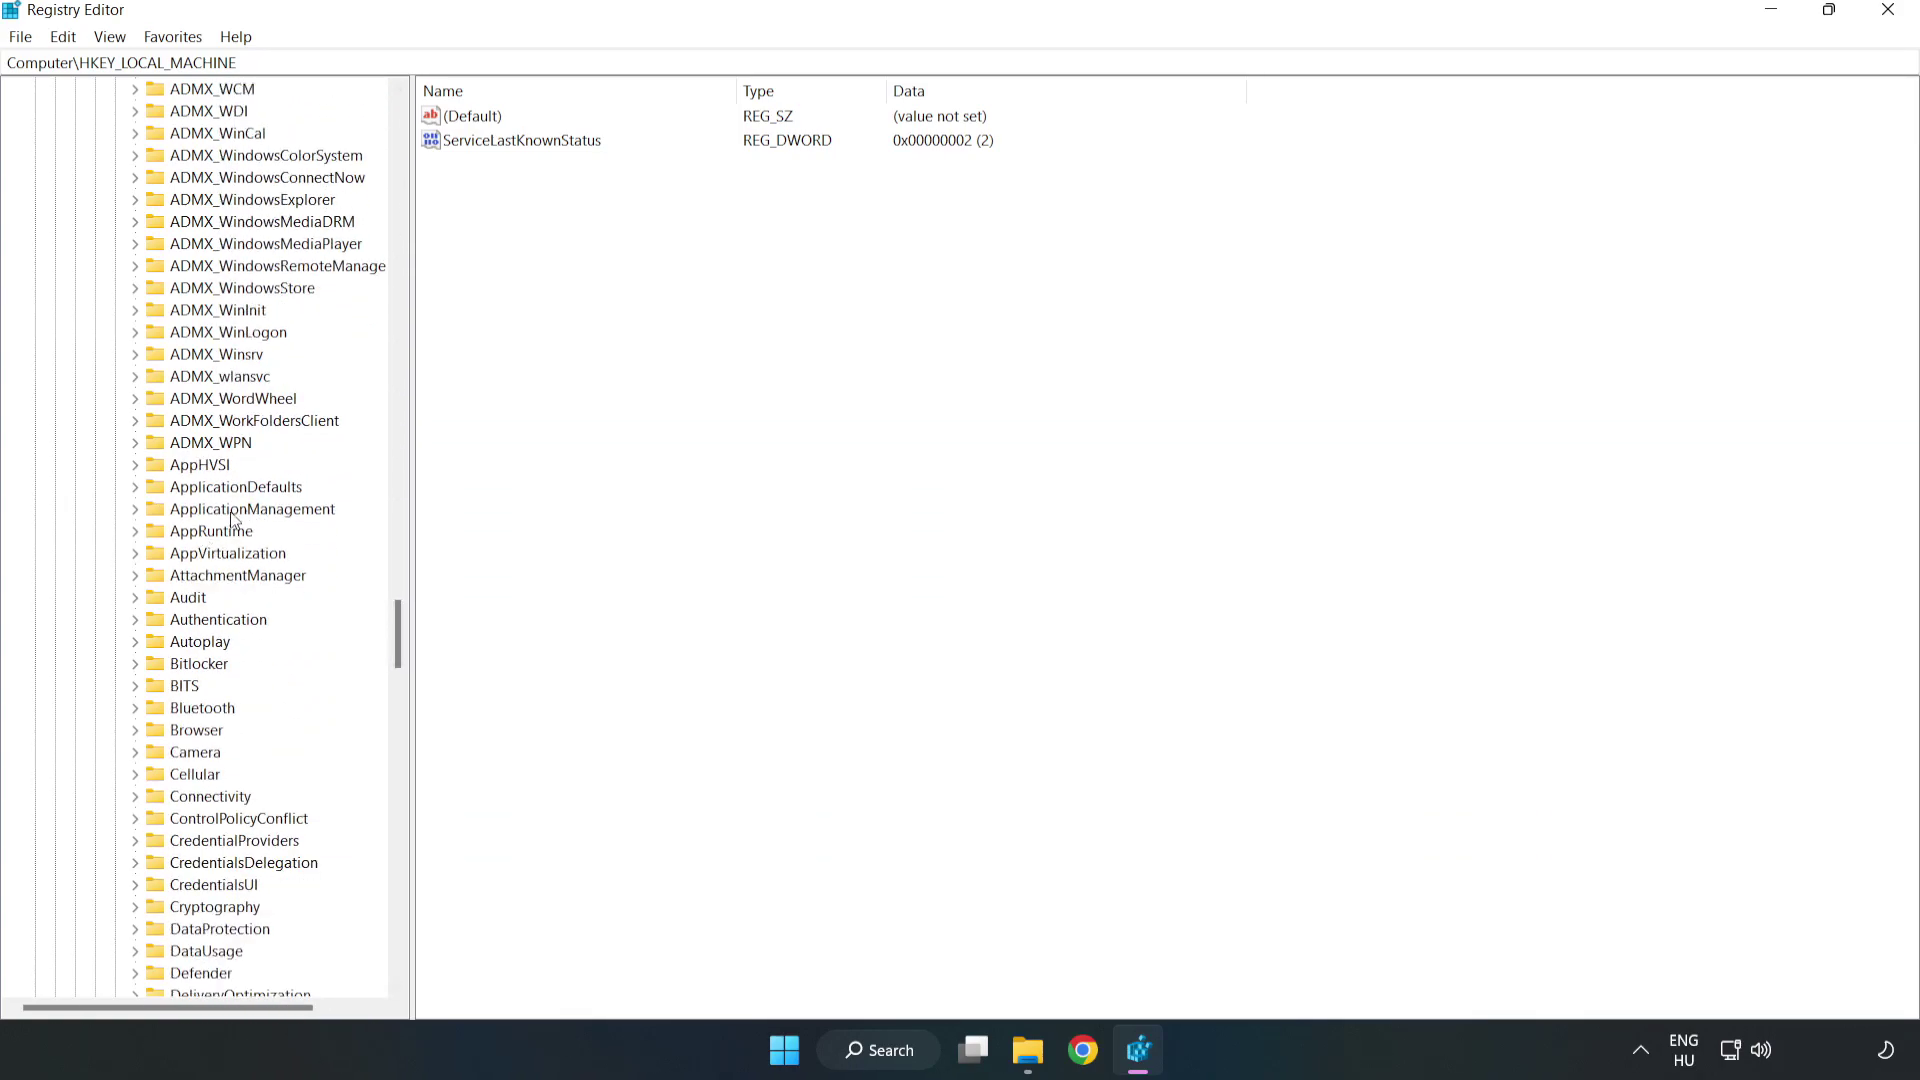
pyautogui.click(140, 508)
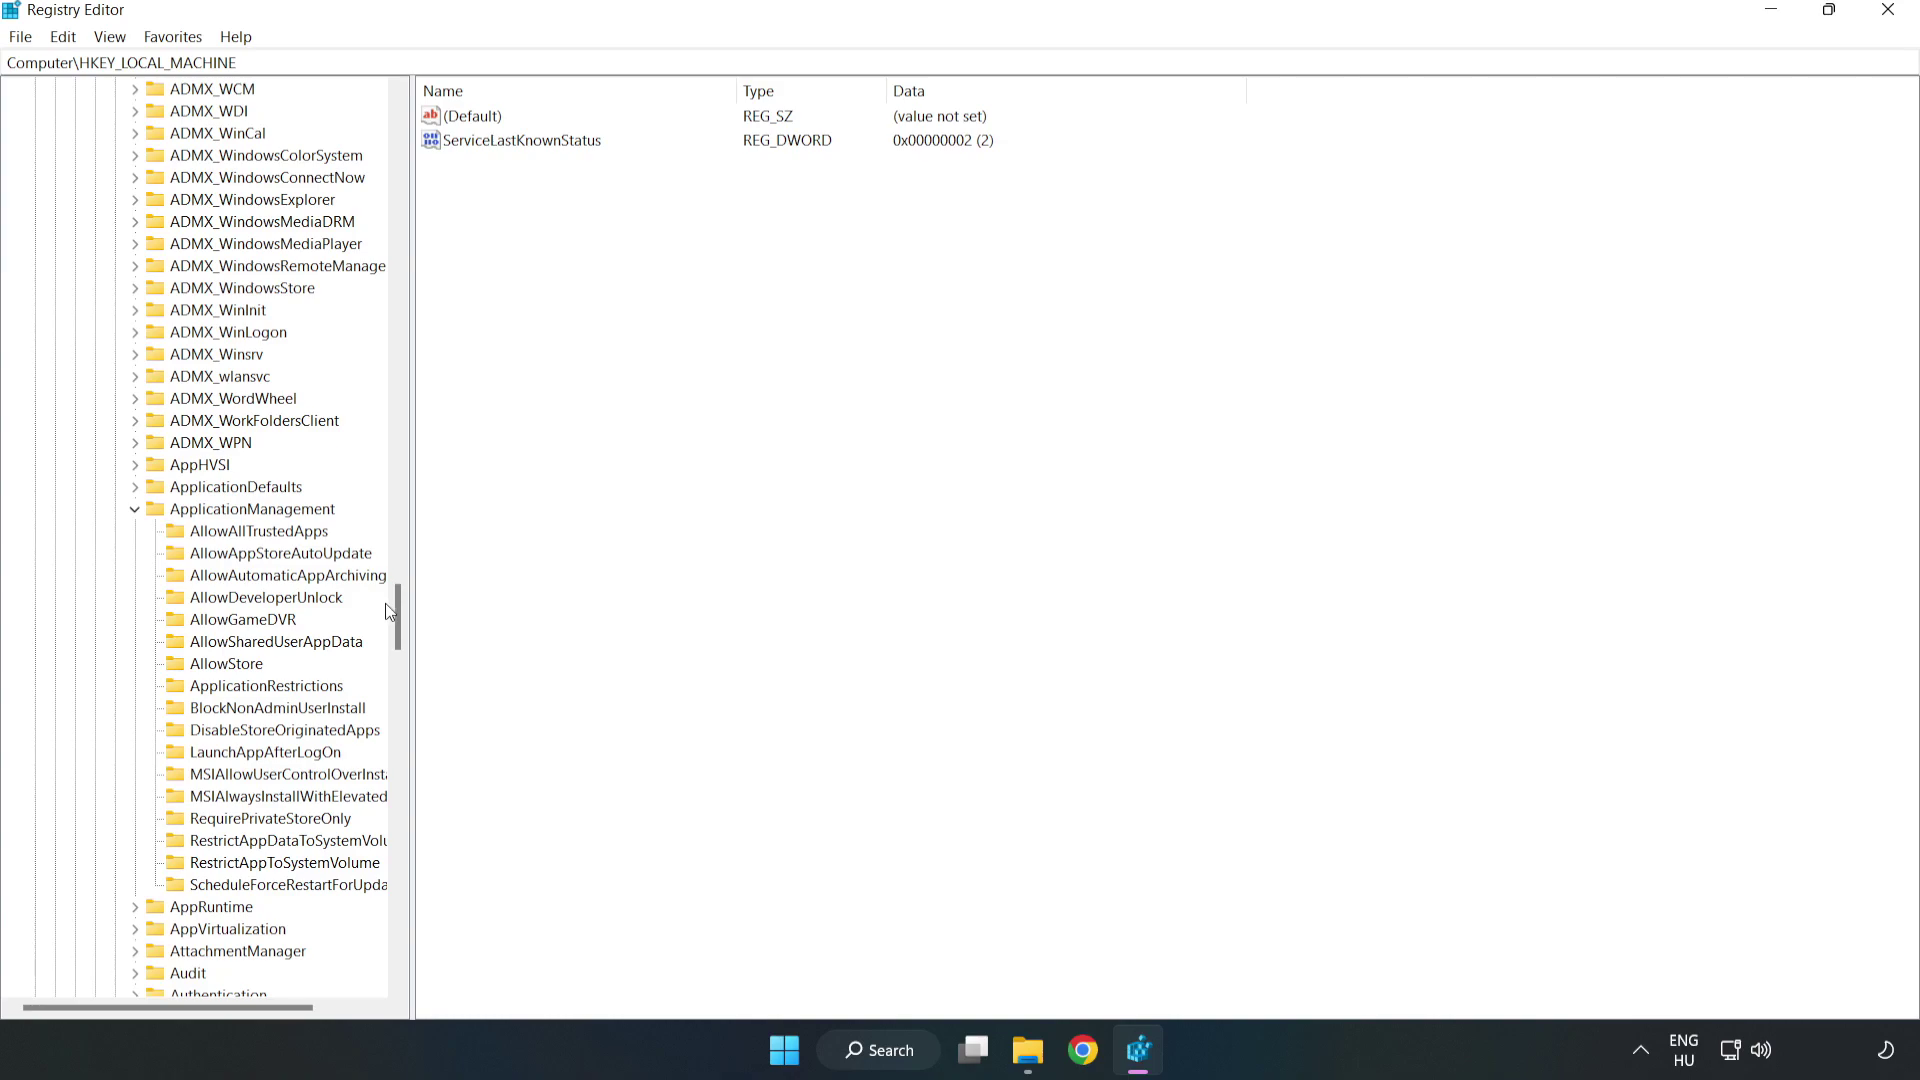
pyautogui.click(224, 622)
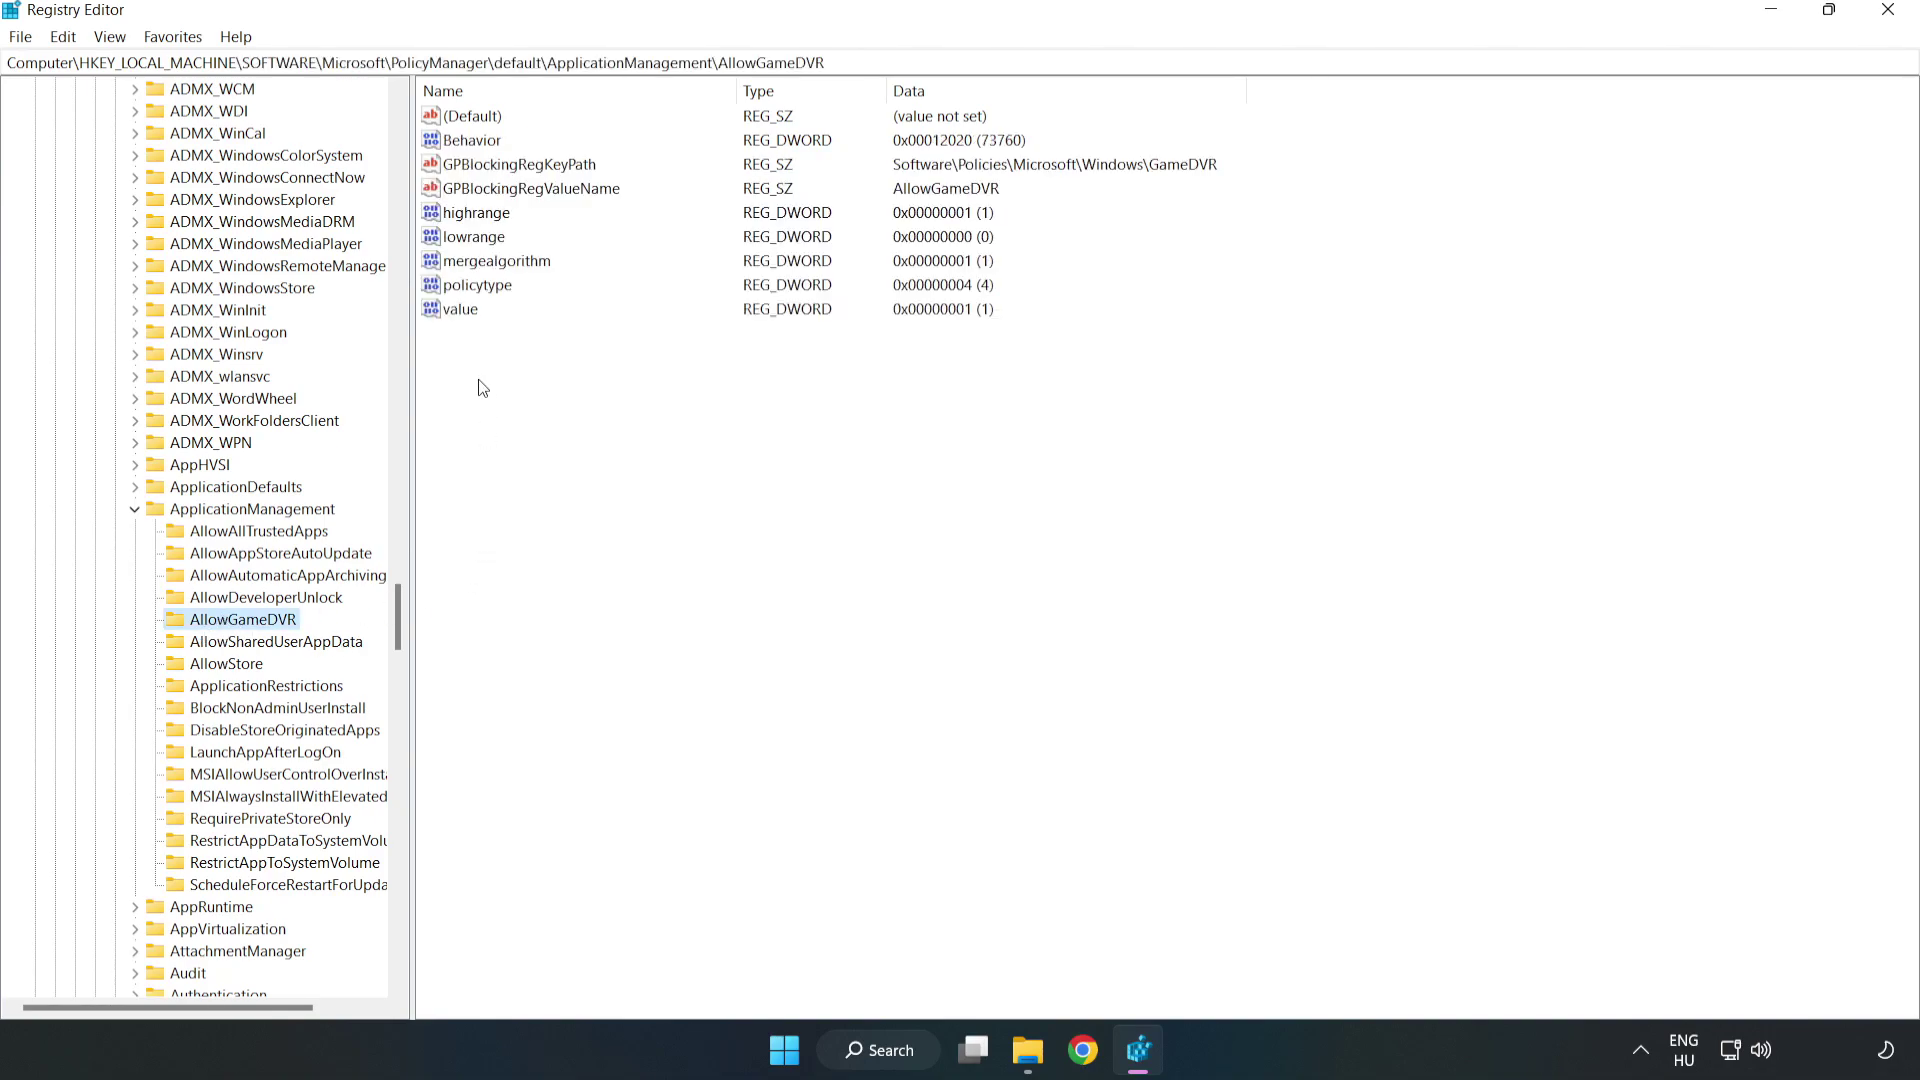
# Step: Change the AllowGameDVR 'value' DWORD data from 1 to 0
pyautogui.click(448, 312)
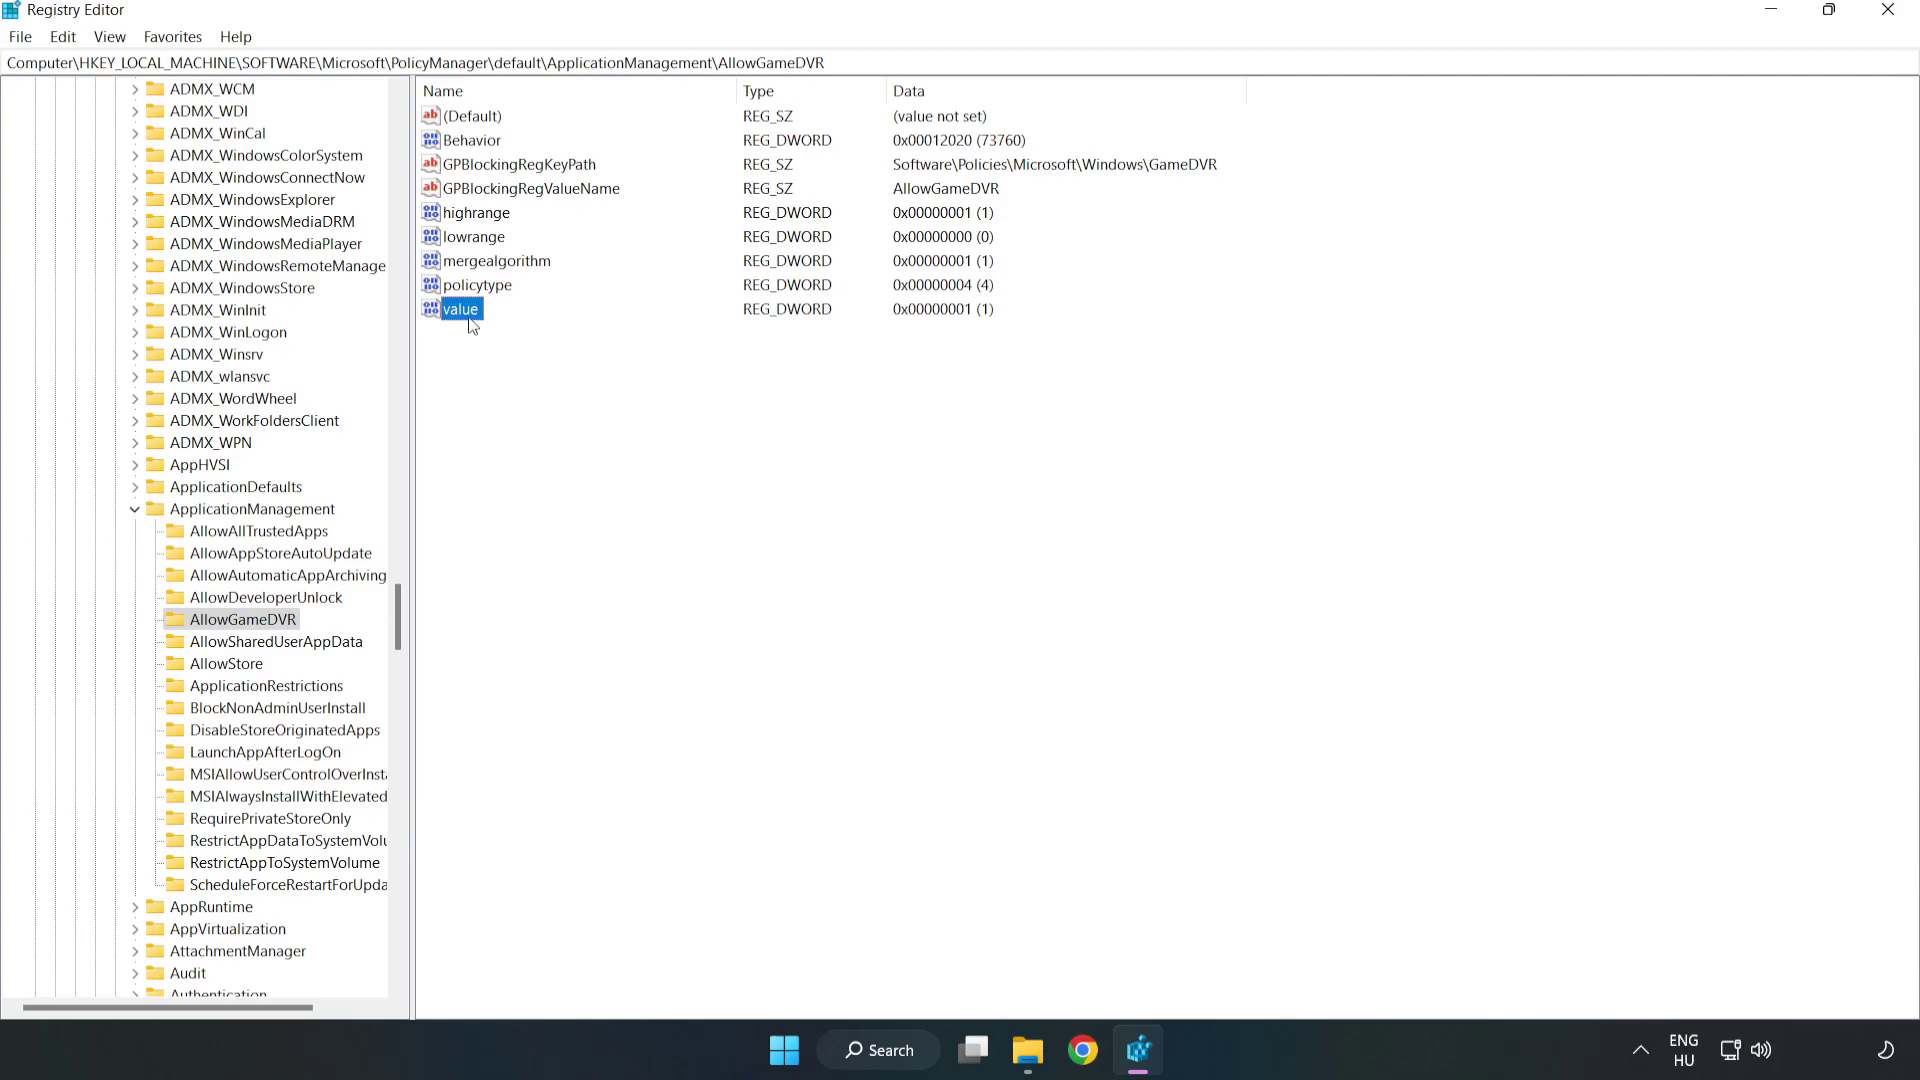
pyautogui.rightClick(471, 319)
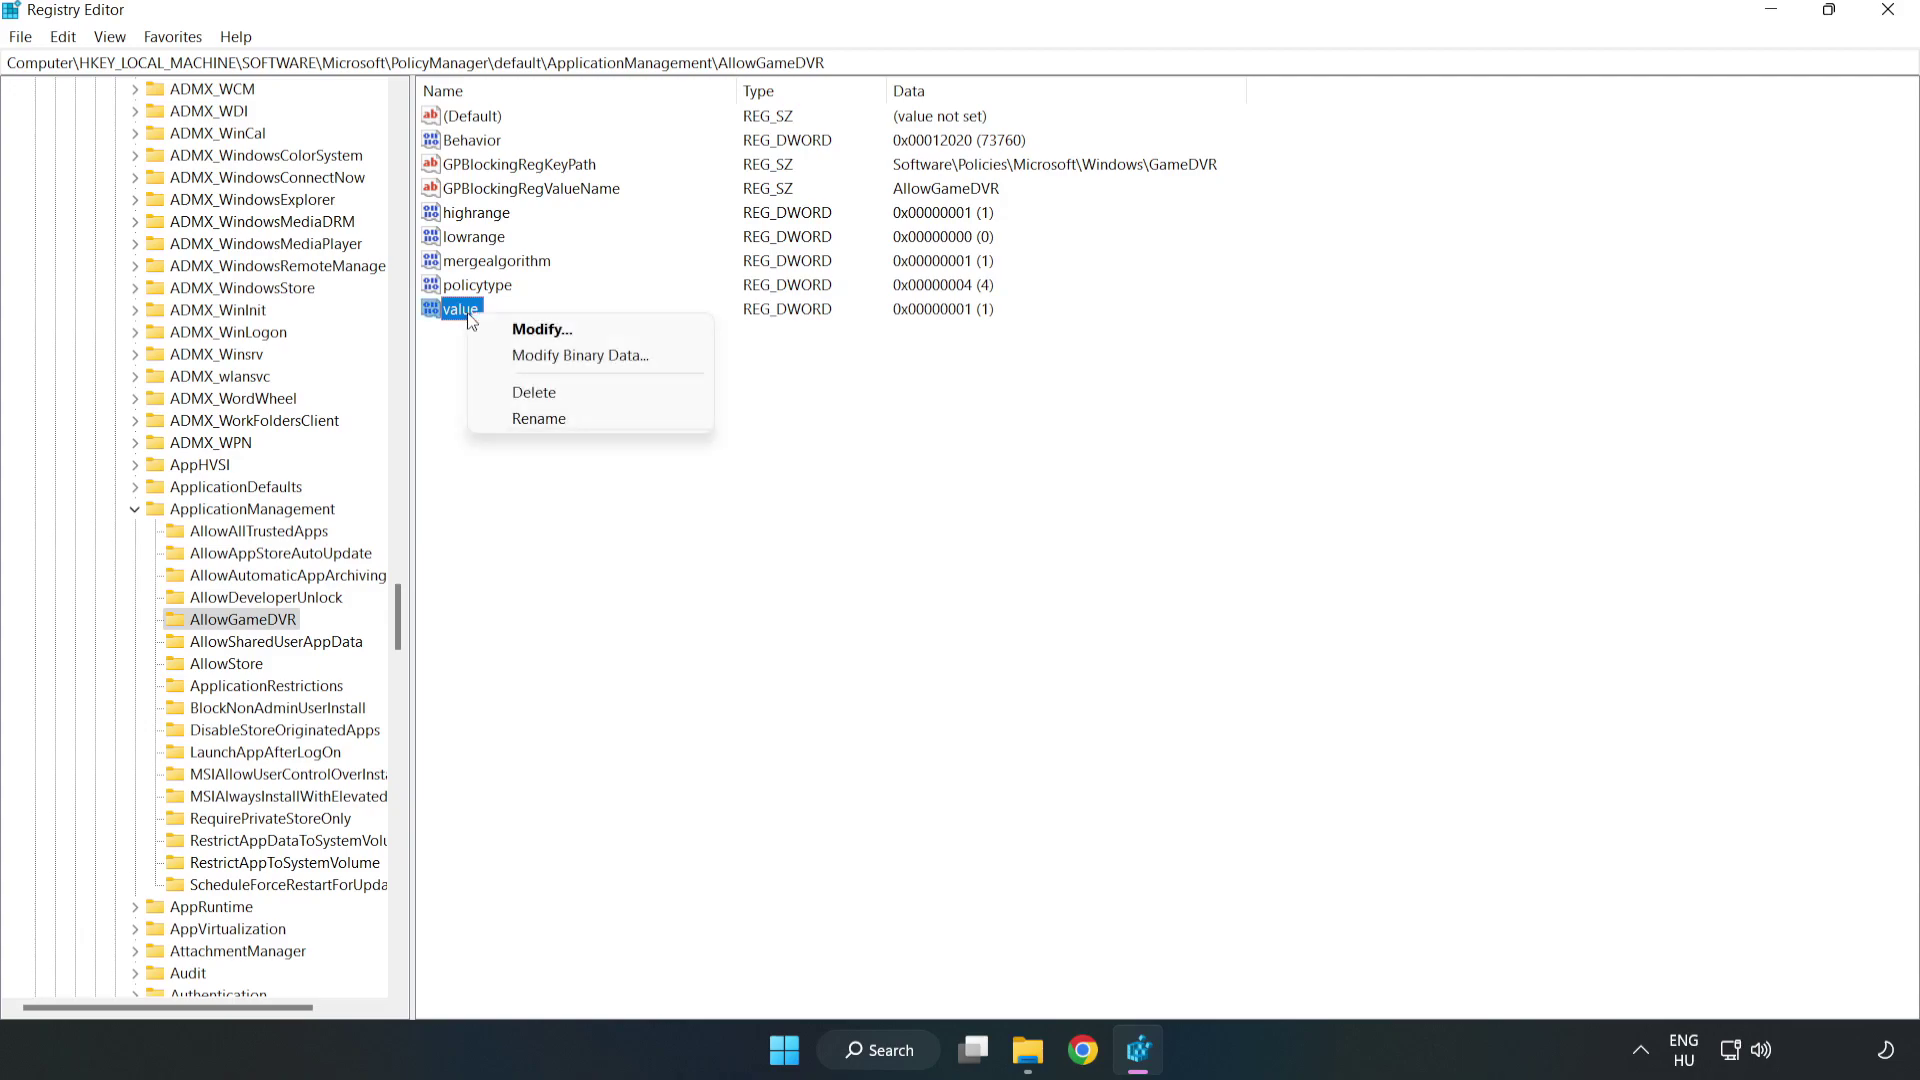
pyautogui.click(553, 330)
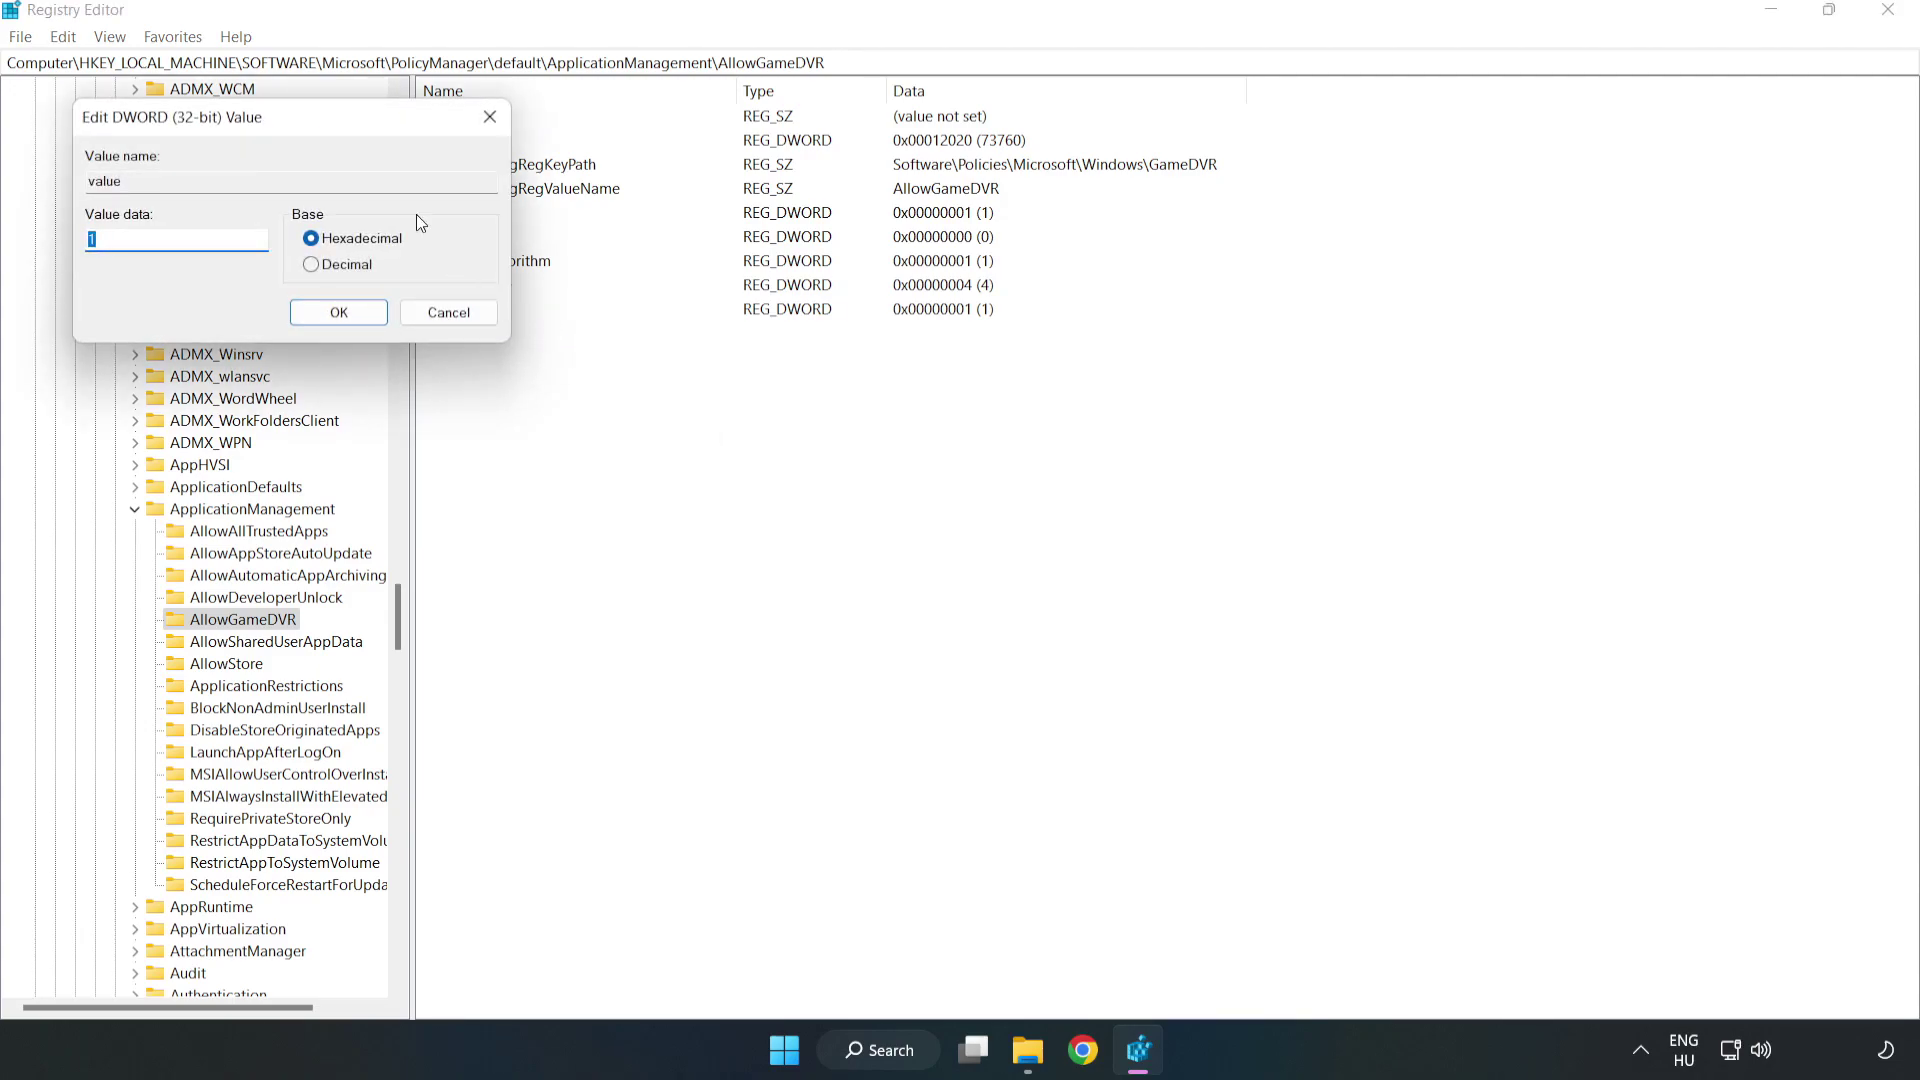
pyautogui.moveTo(347, 120); pyautogui.dragTo(977, 399)
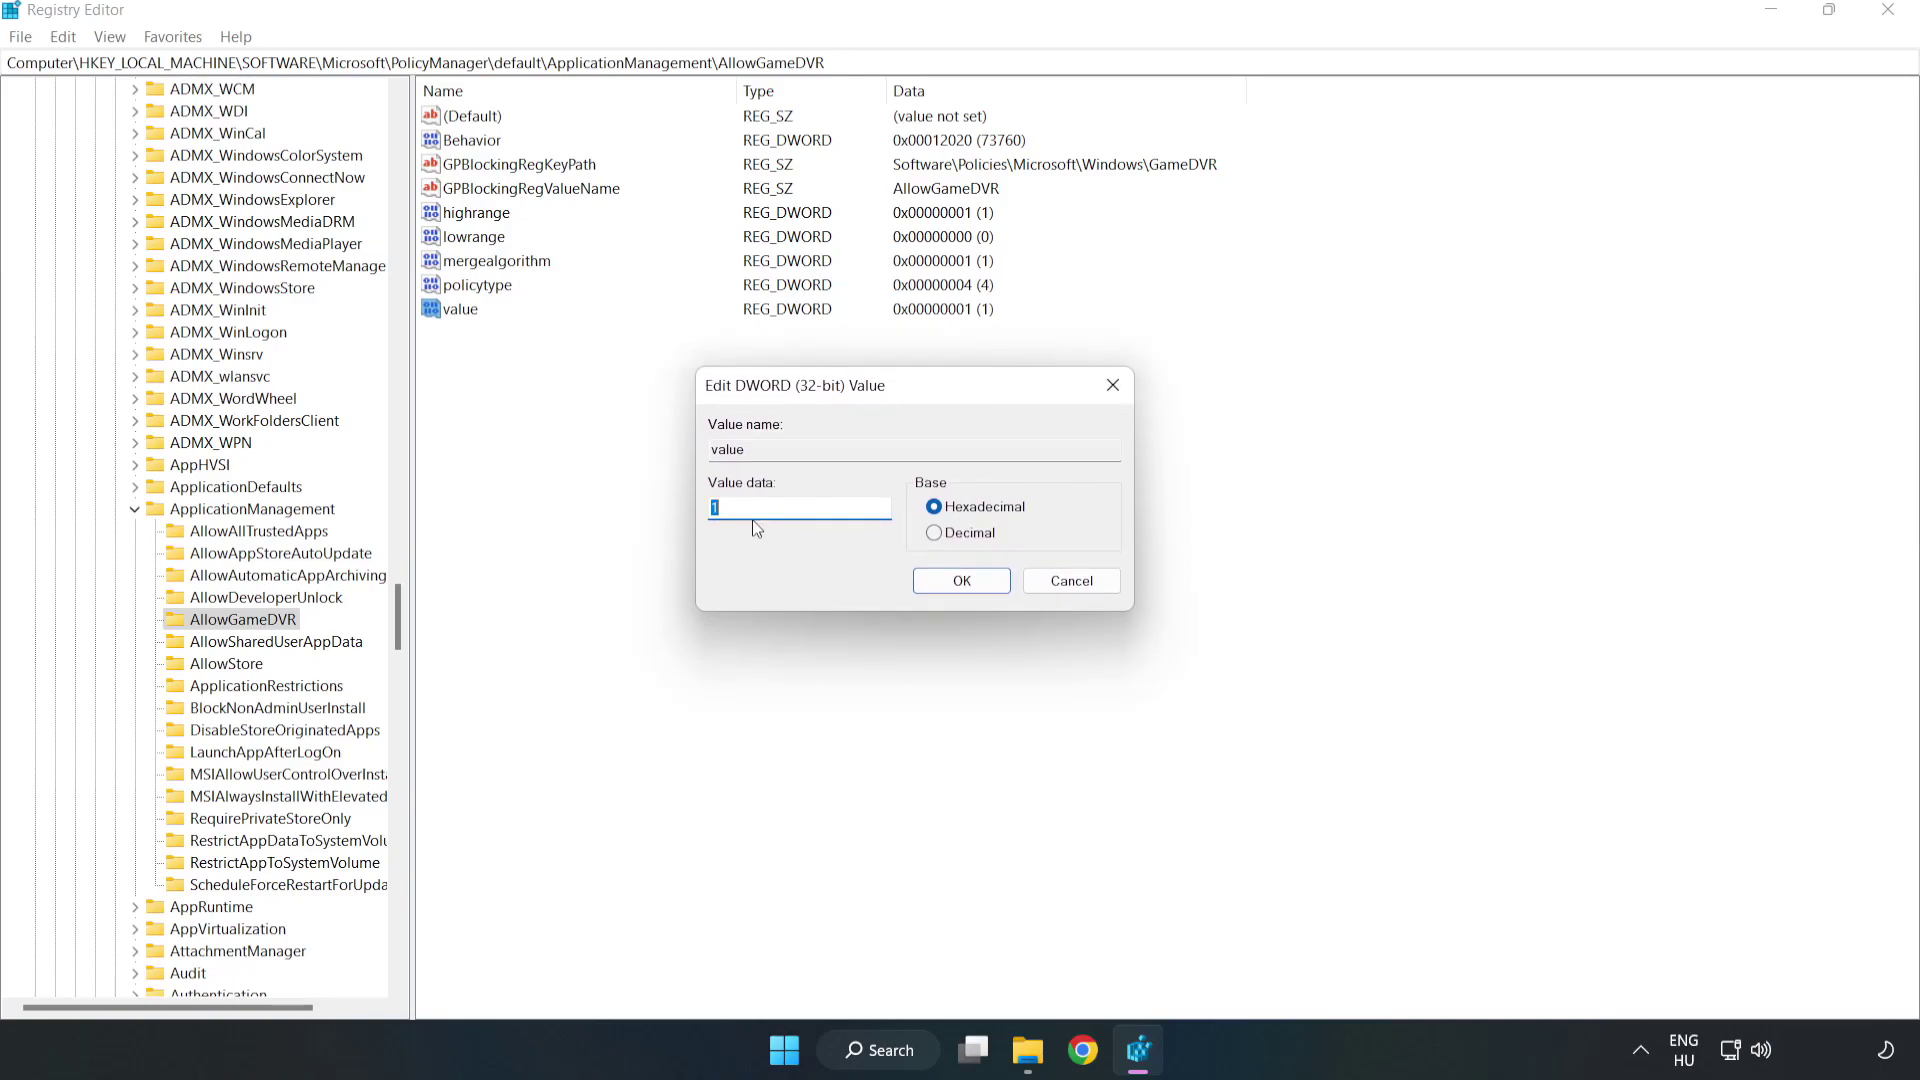
pyautogui.write('0')
pyautogui.click(940, 584)
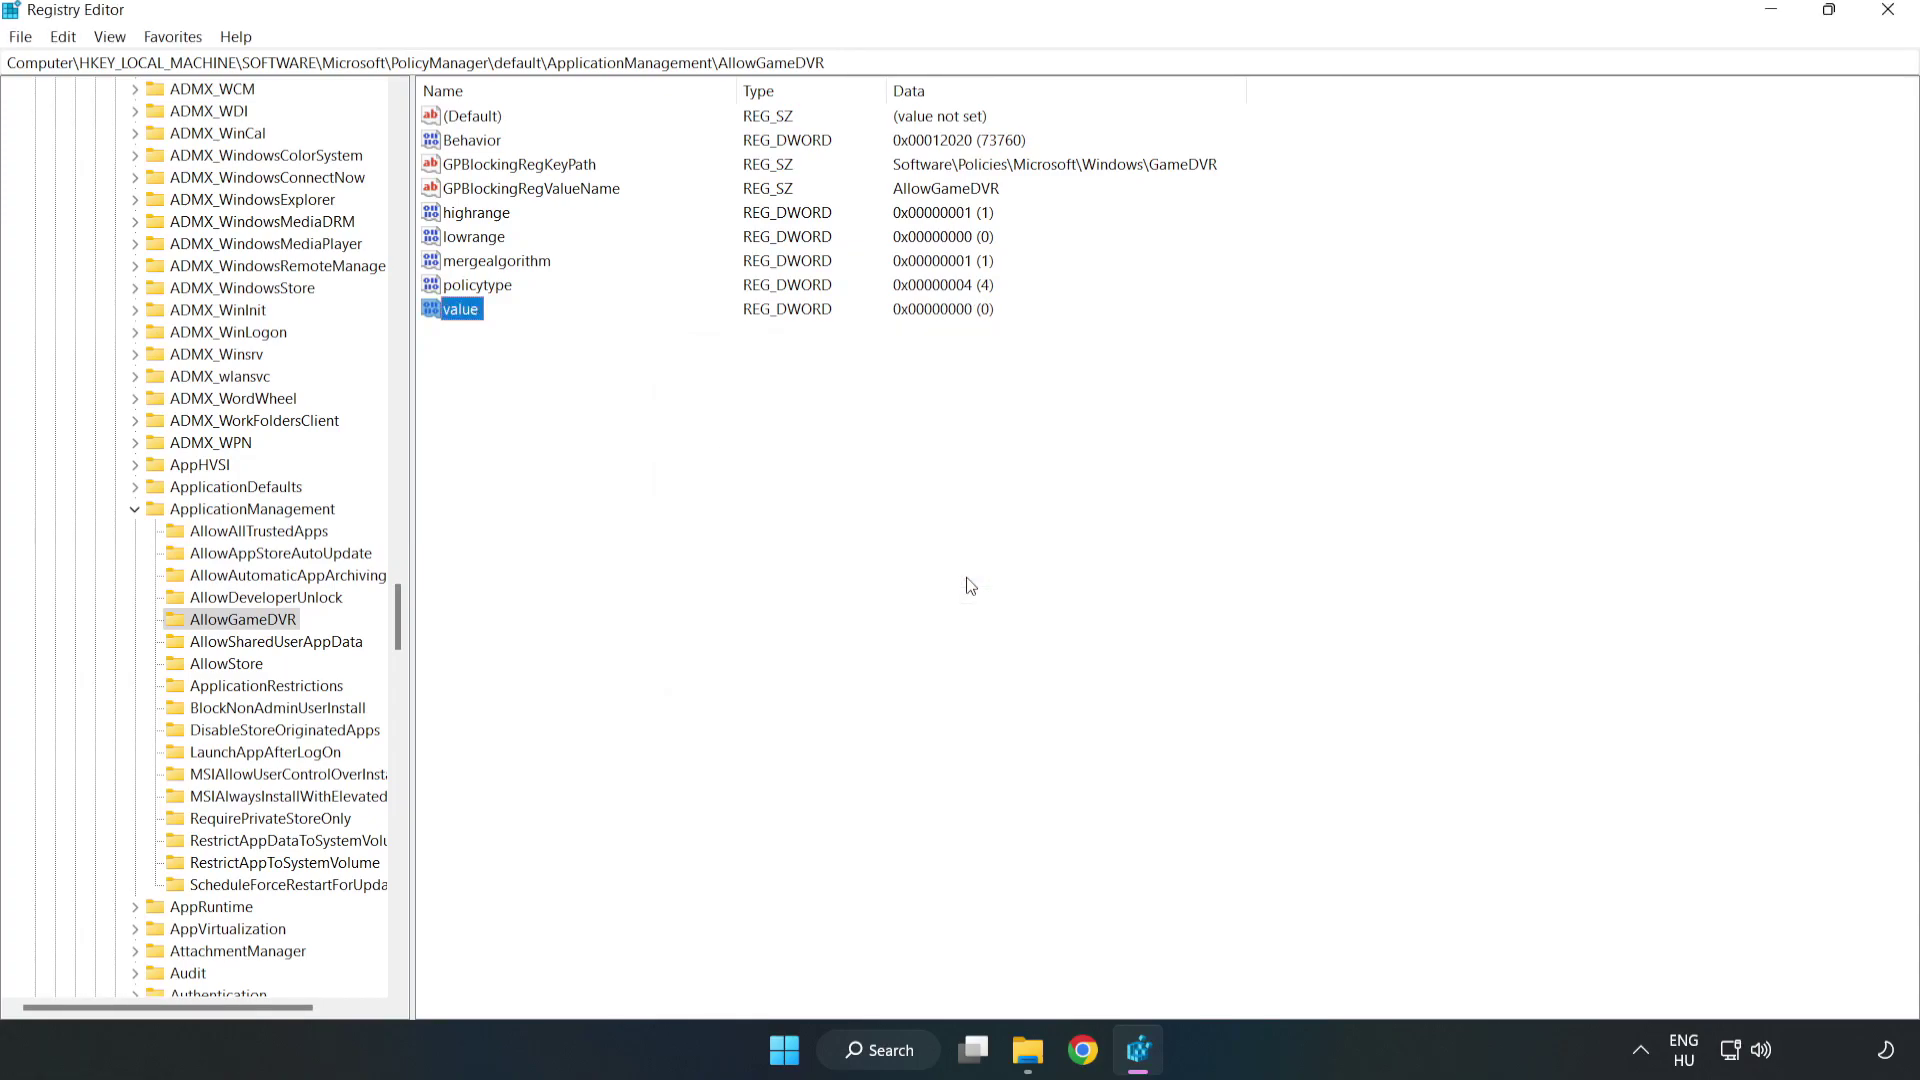
# Step: Close Registry Editor and download the DirectX End-User Runtime Web Installer in Chrome
pyautogui.click(1887, 18)
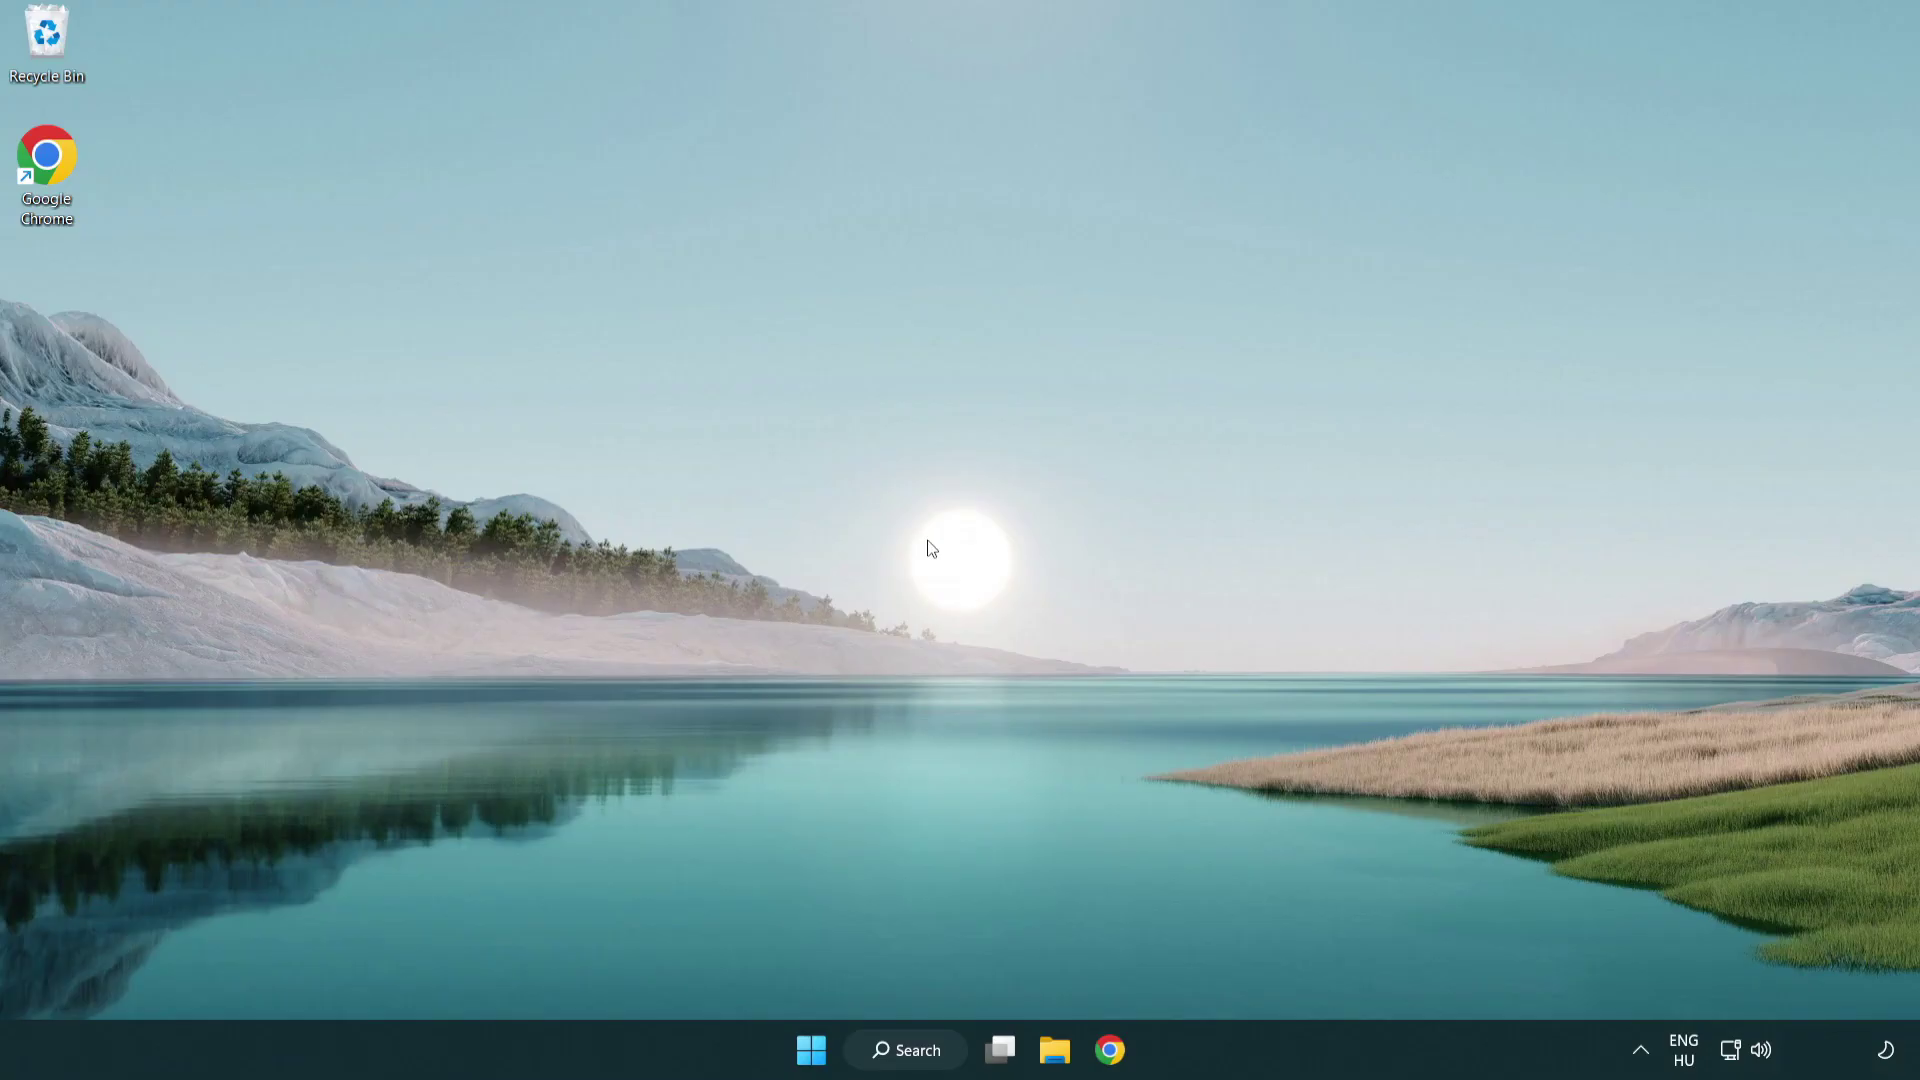
pyautogui.click(1117, 1058)
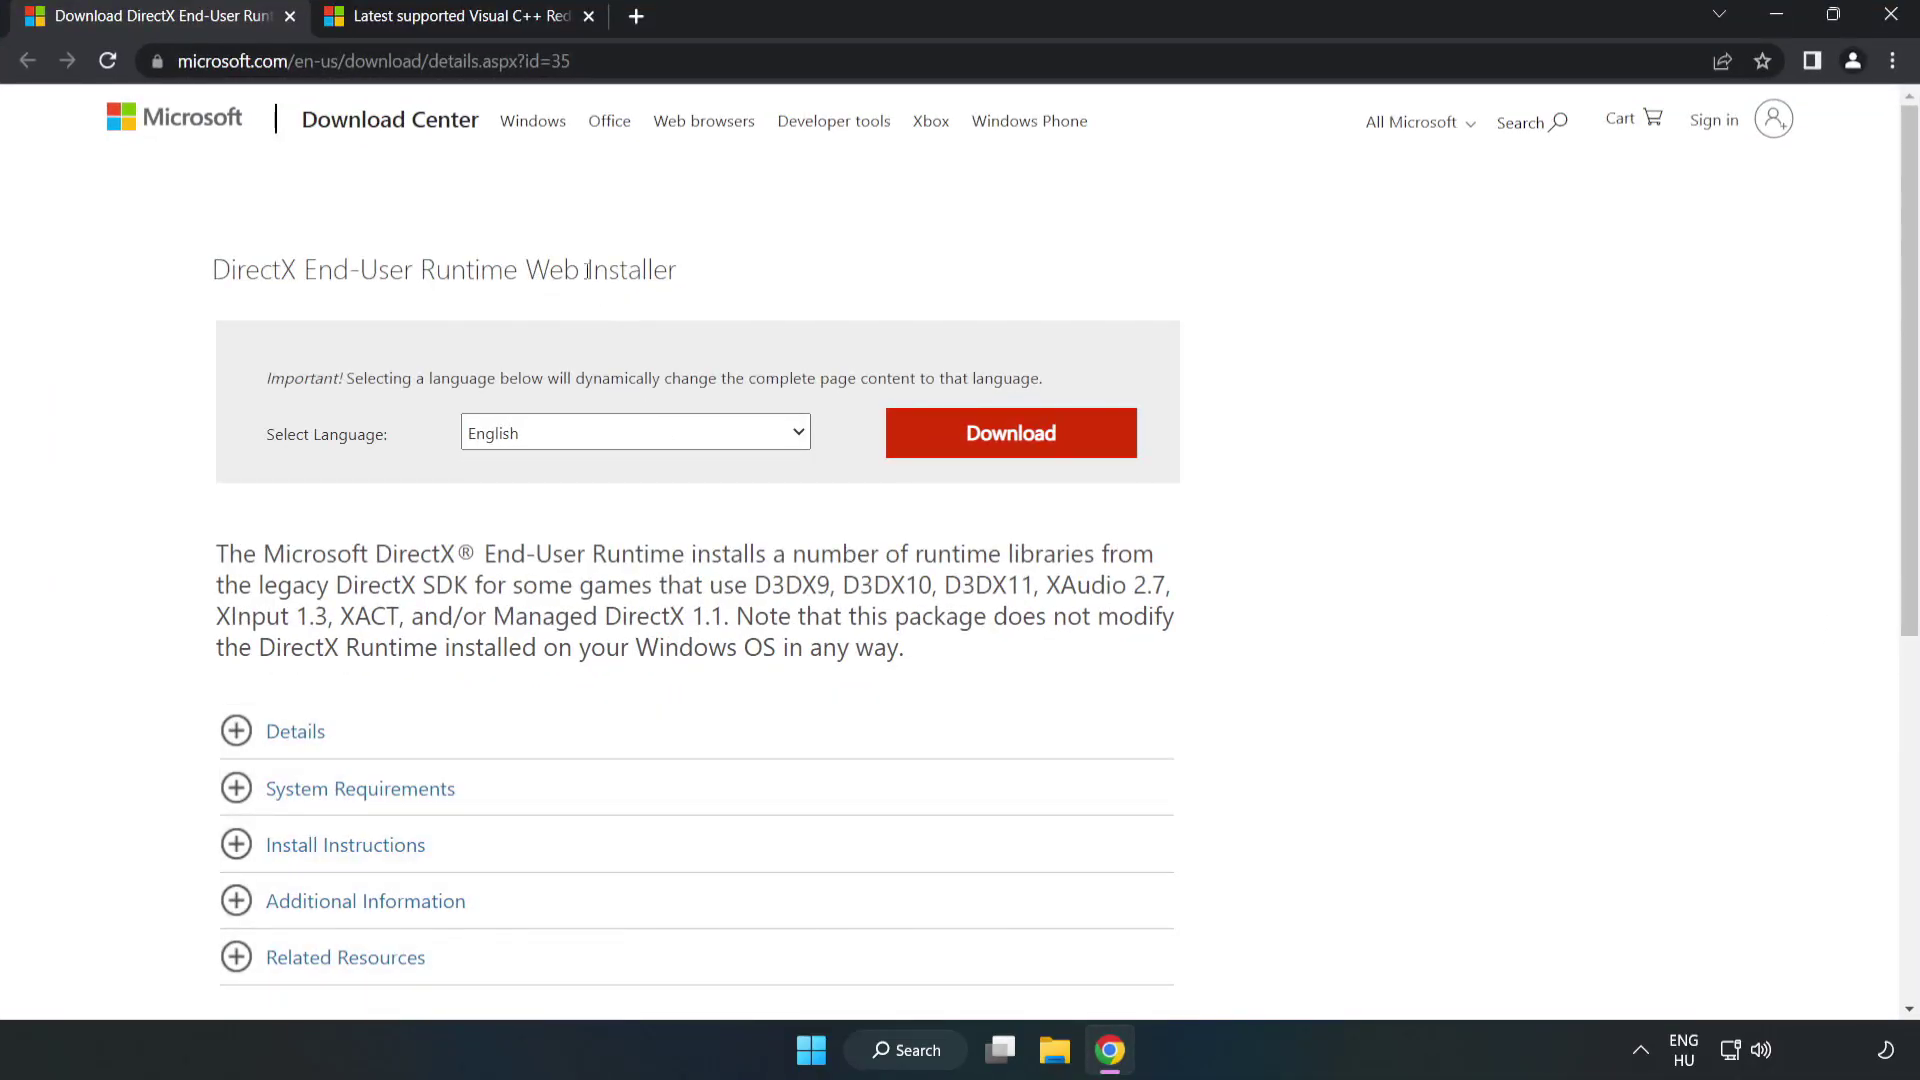
pyautogui.moveTo(575, 61); pyautogui.dragTo(253, 61)
pyautogui.click(778, 237)
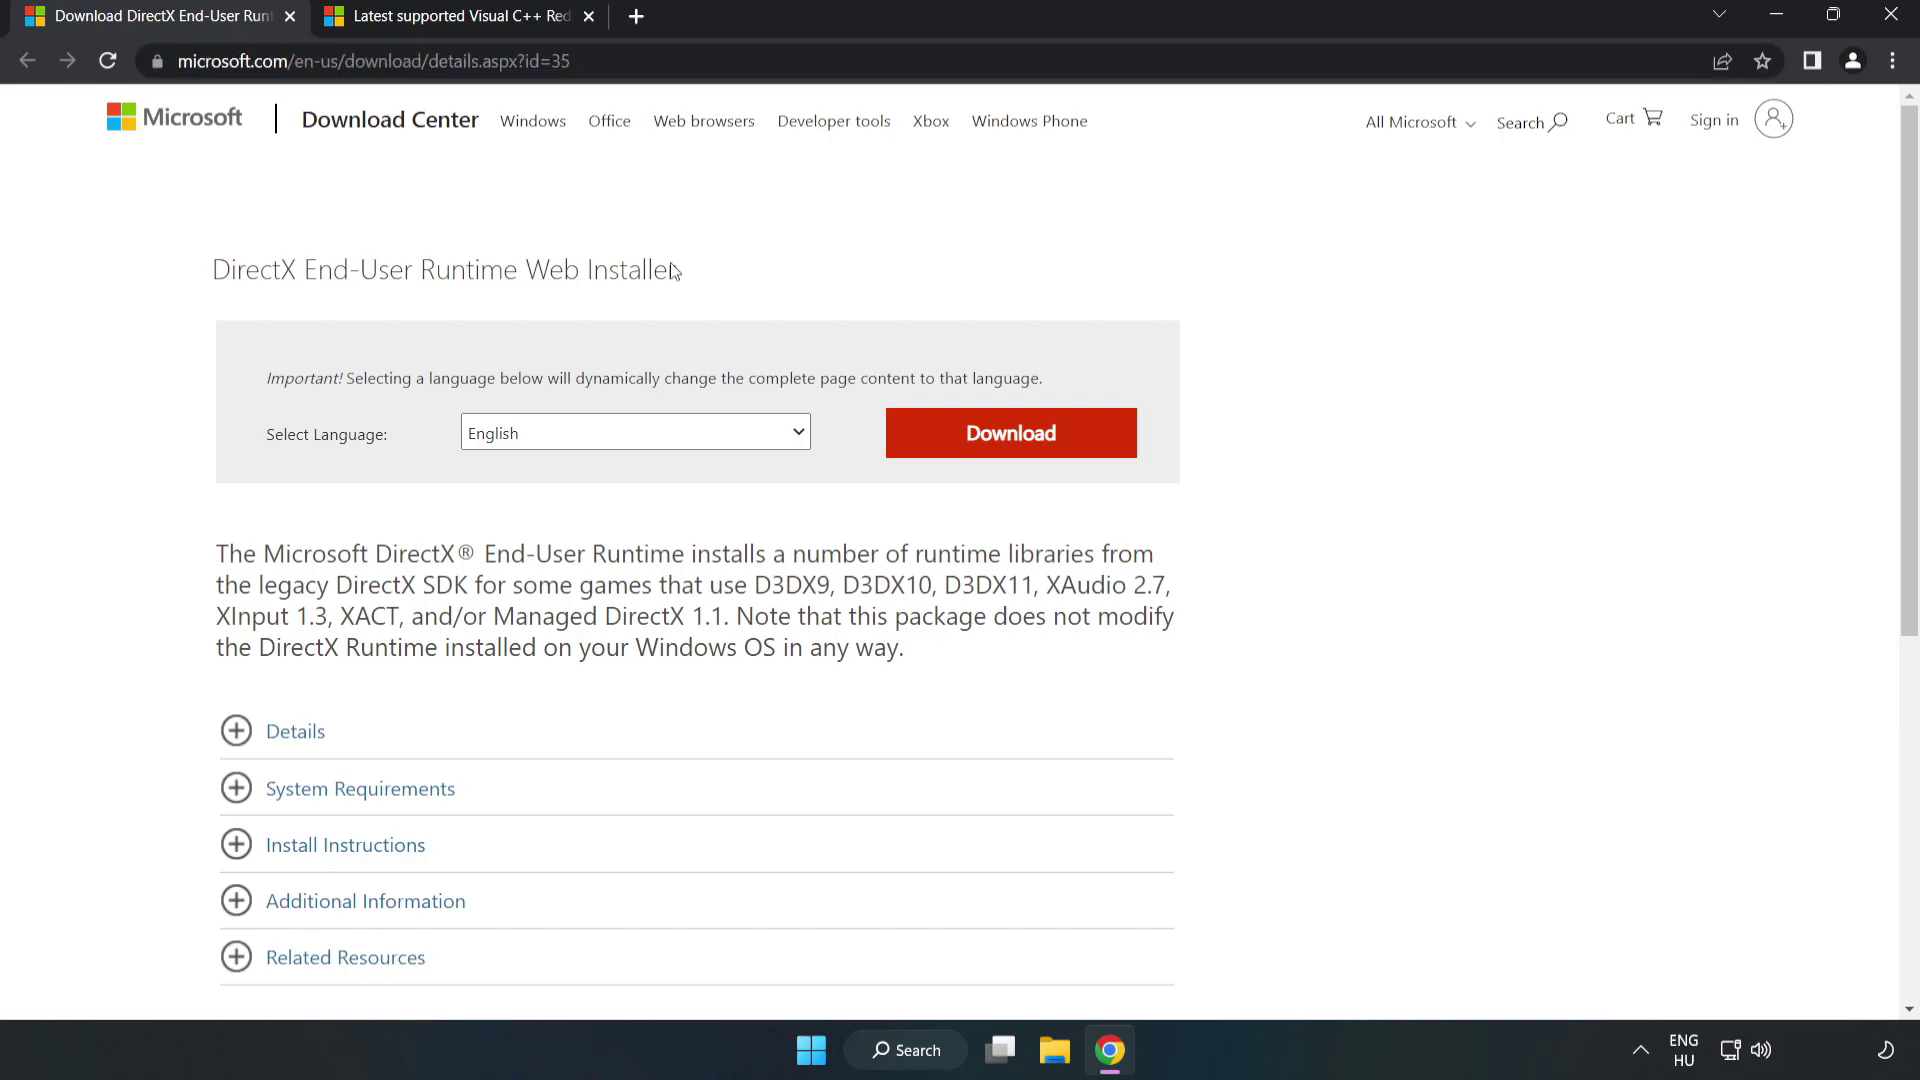
pyautogui.click(1021, 455)
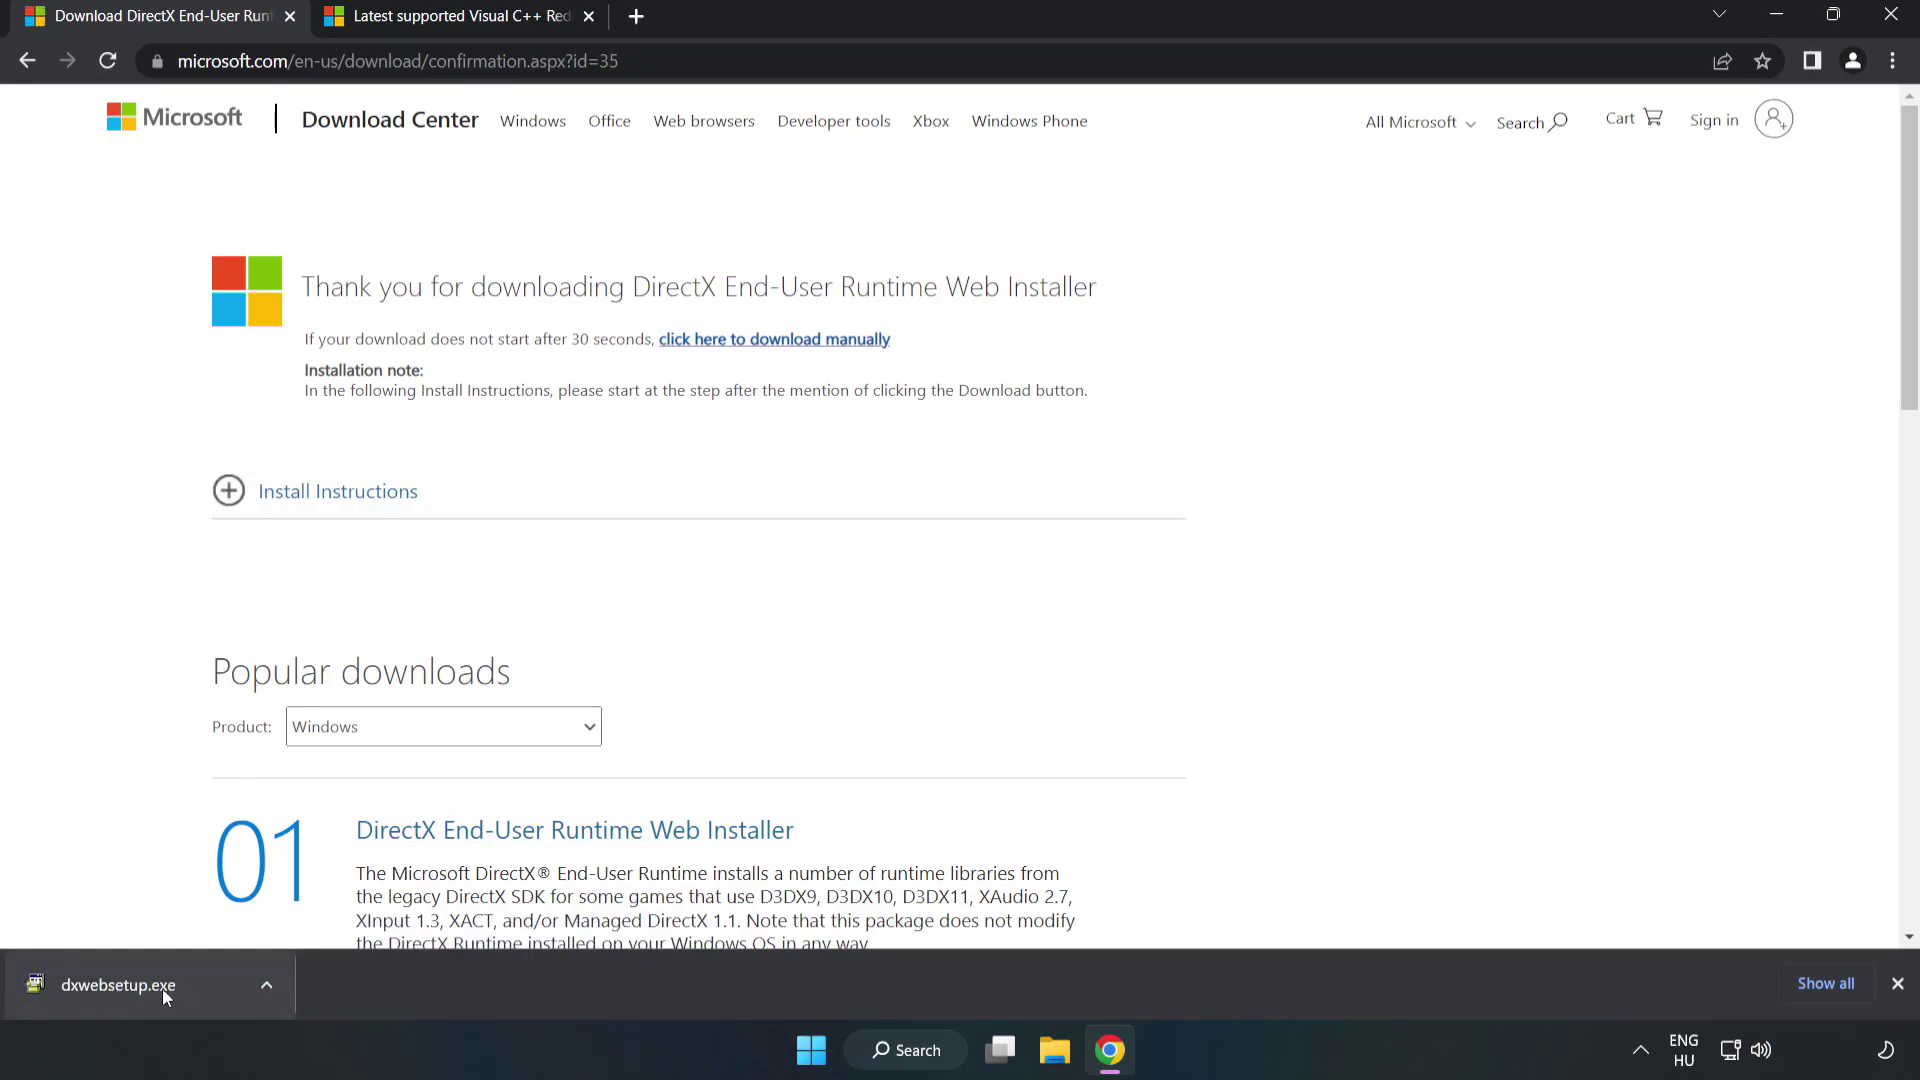
# Step: Run dxwebsetup.exe, accept the license, decline the Bing Bar, and finish the setup
pyautogui.click(194, 990)
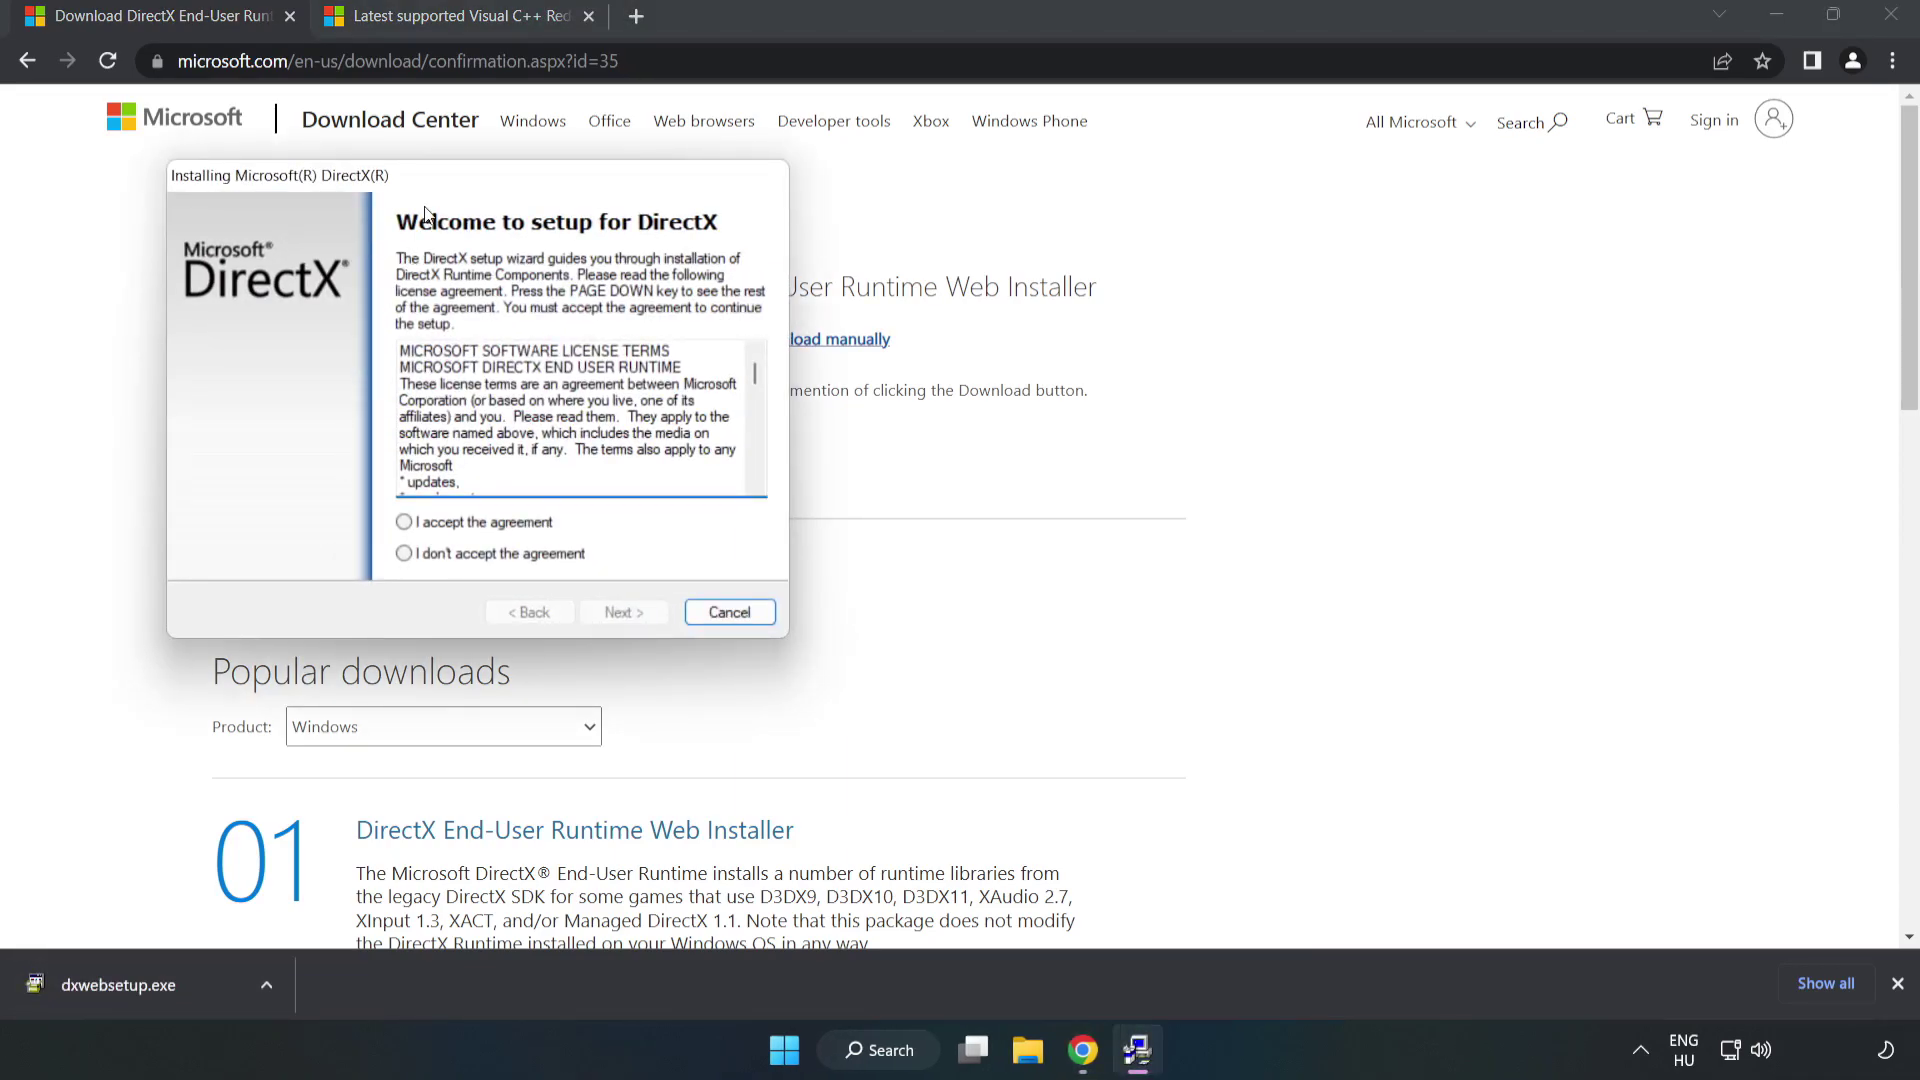
pyautogui.moveTo(426, 178); pyautogui.dragTo(906, 271)
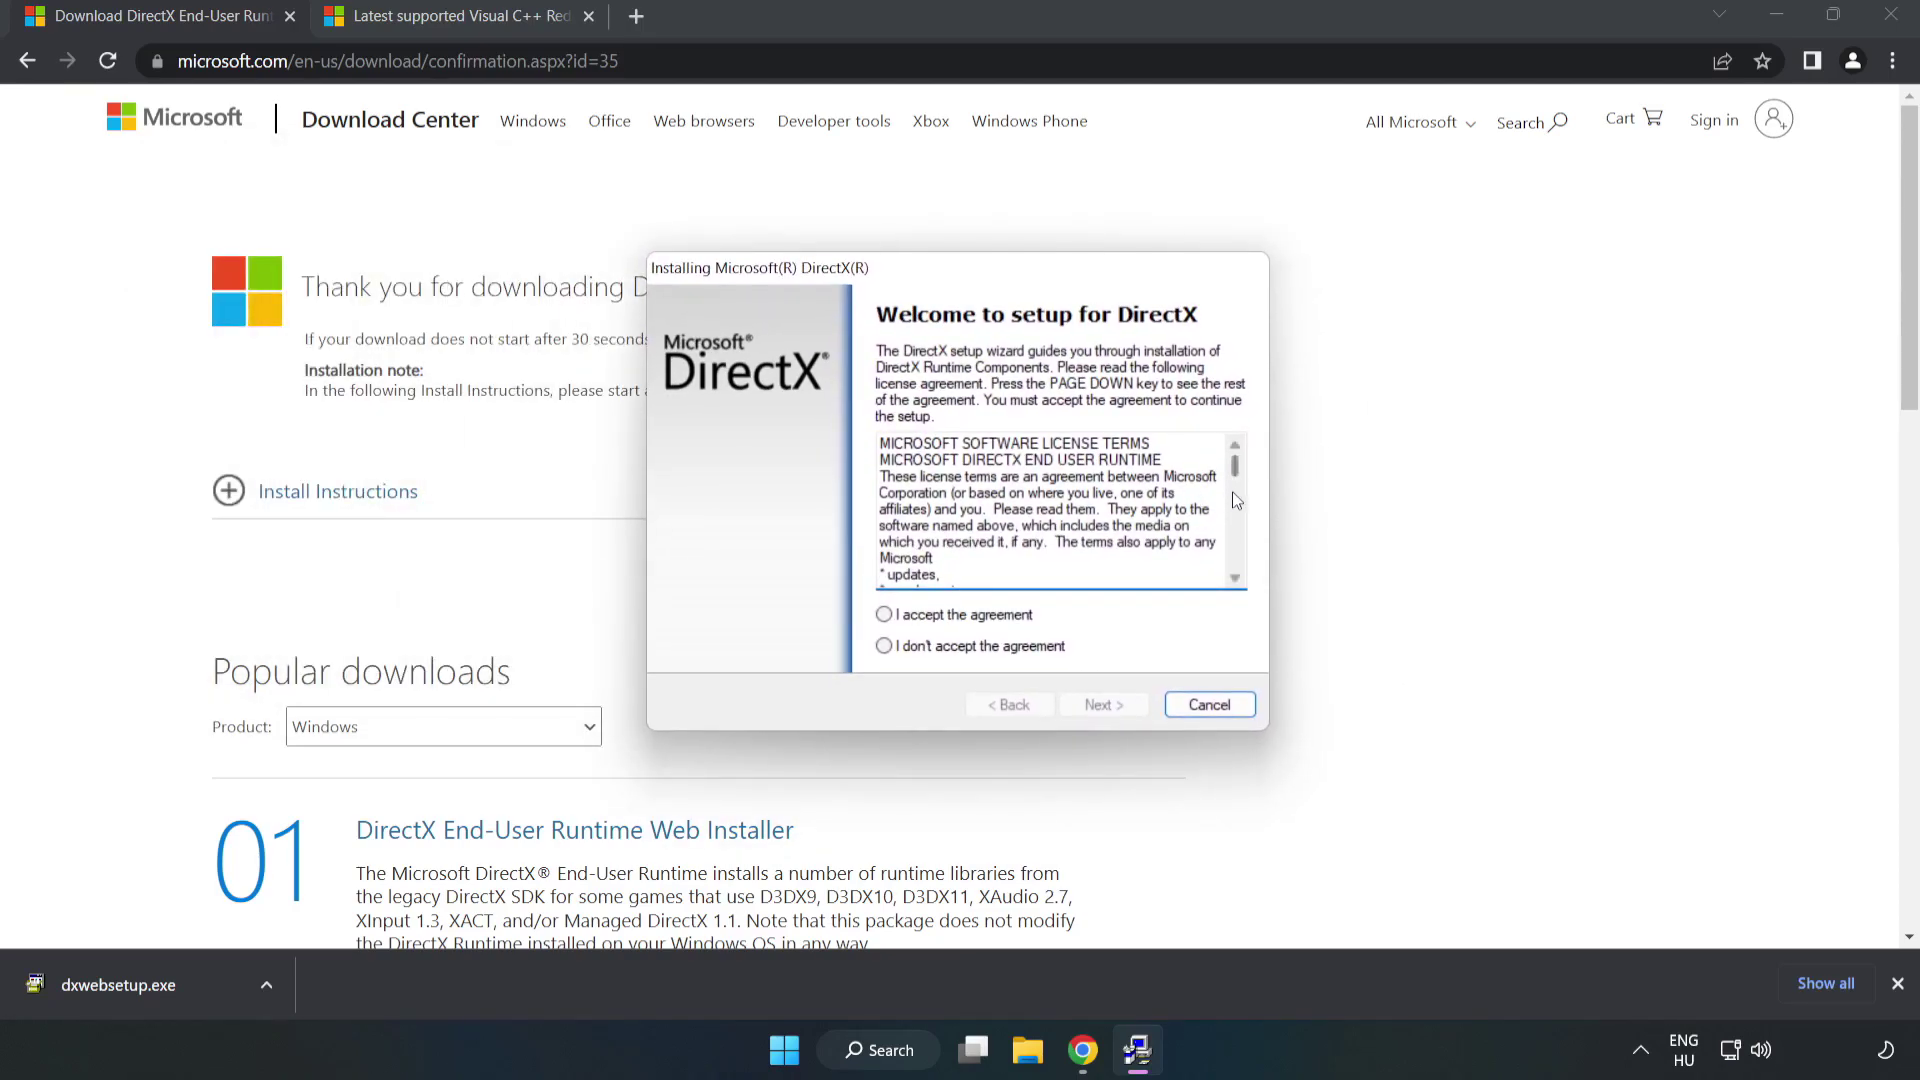
pyautogui.scroll(-12, 1235, 468)
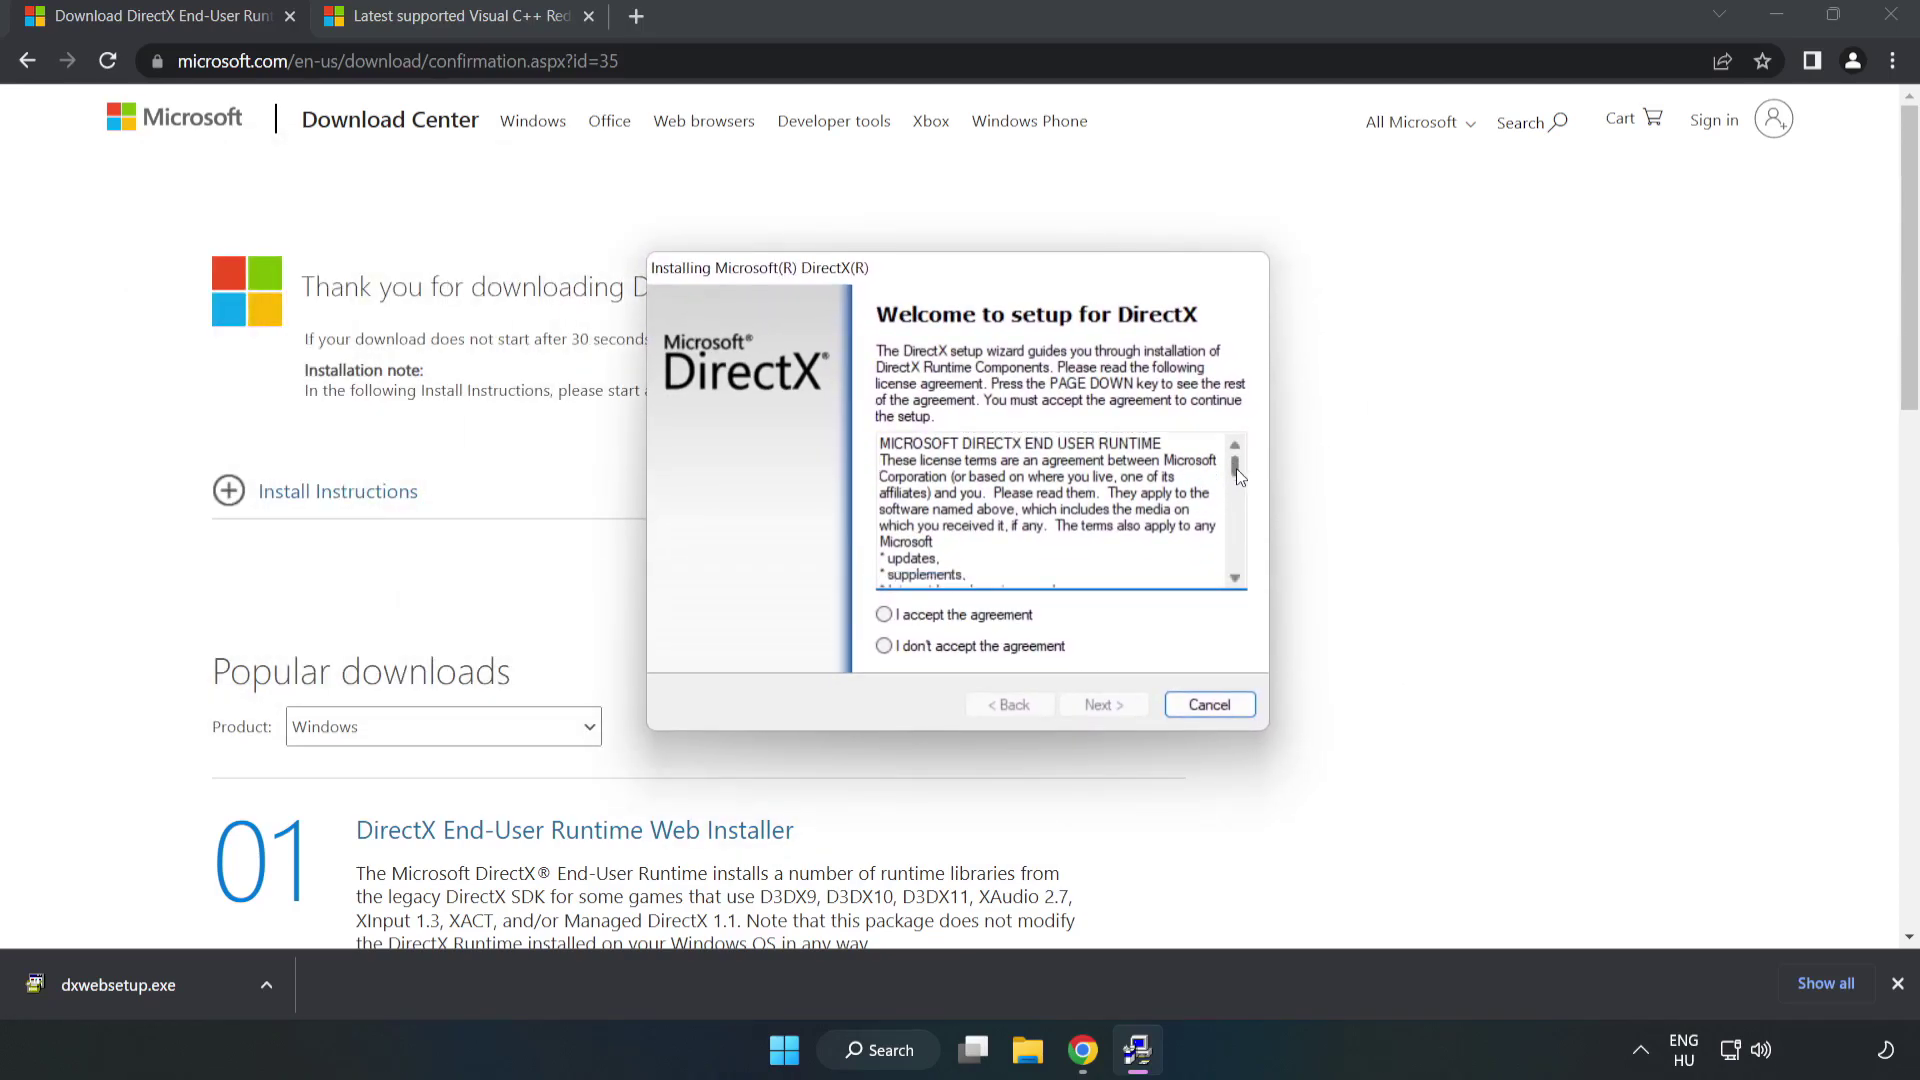
pyautogui.click(897, 616)
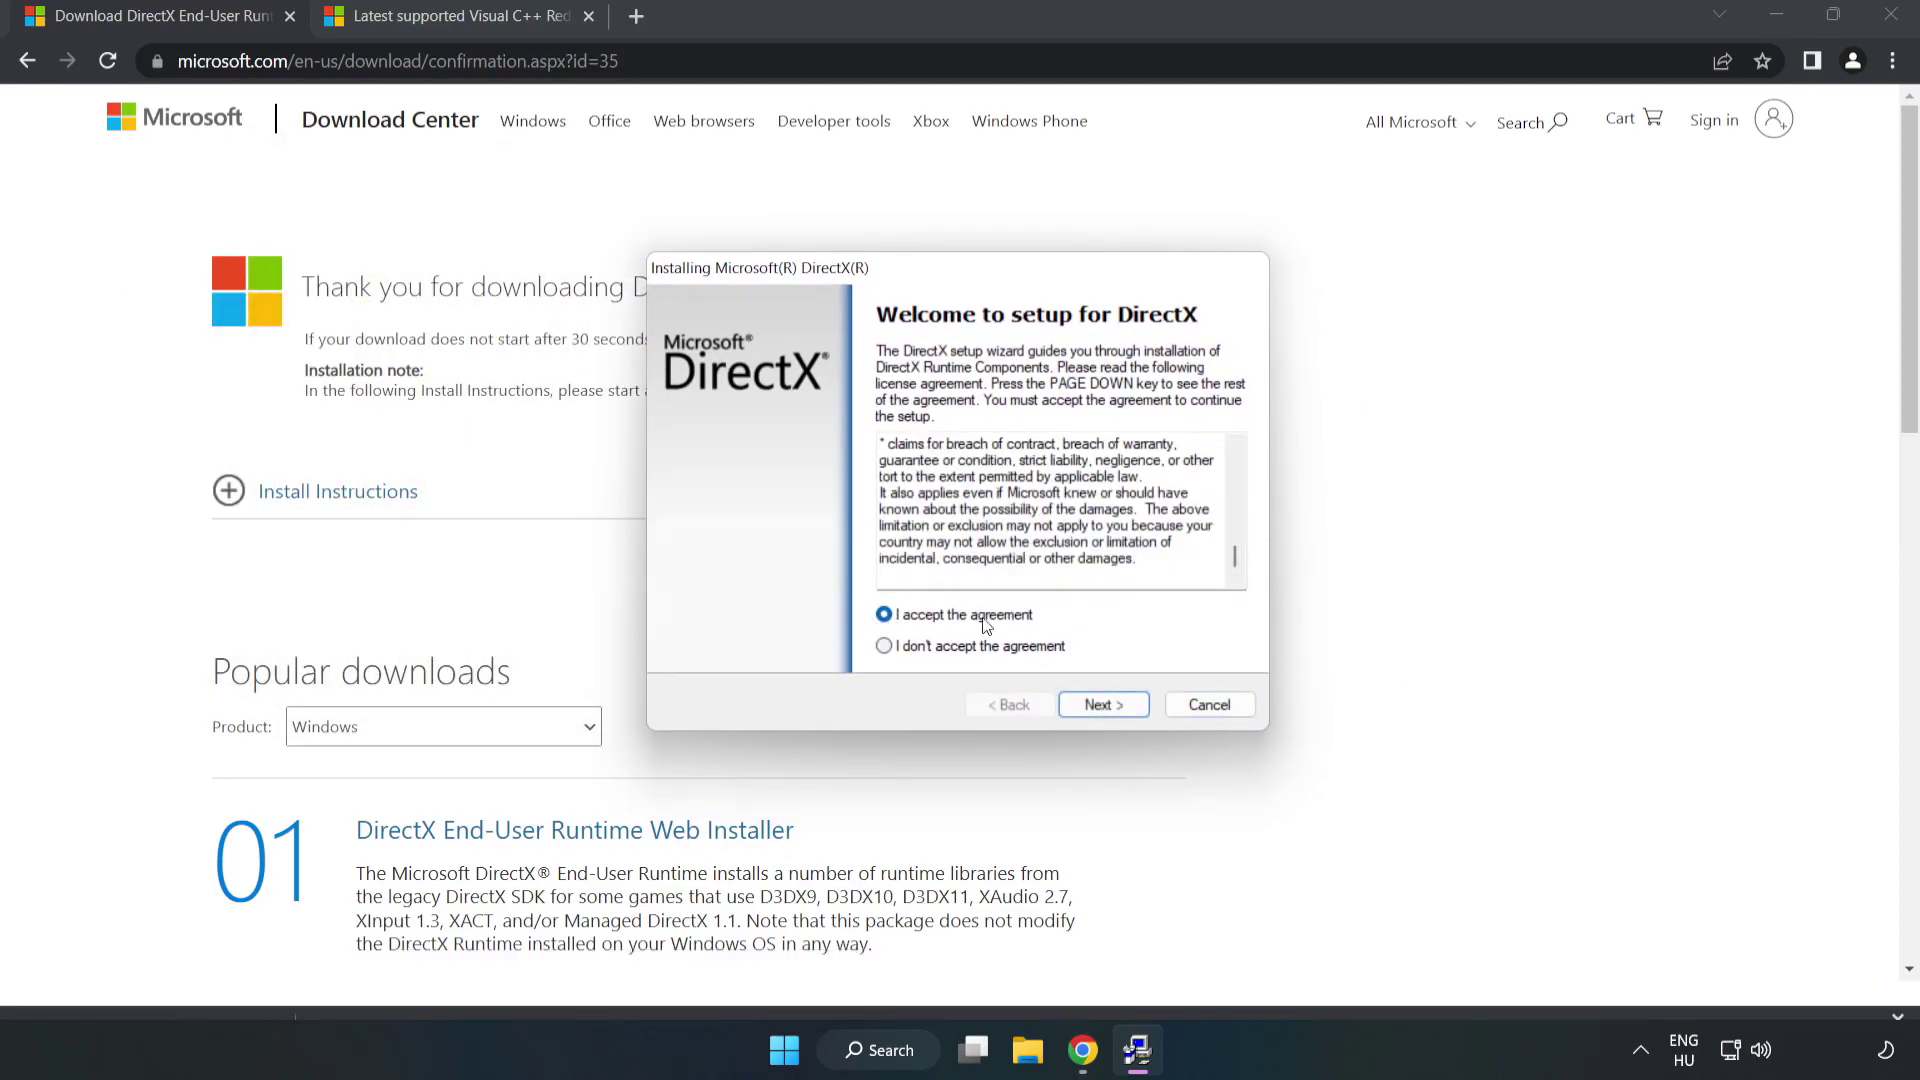
pyautogui.click(1103, 705)
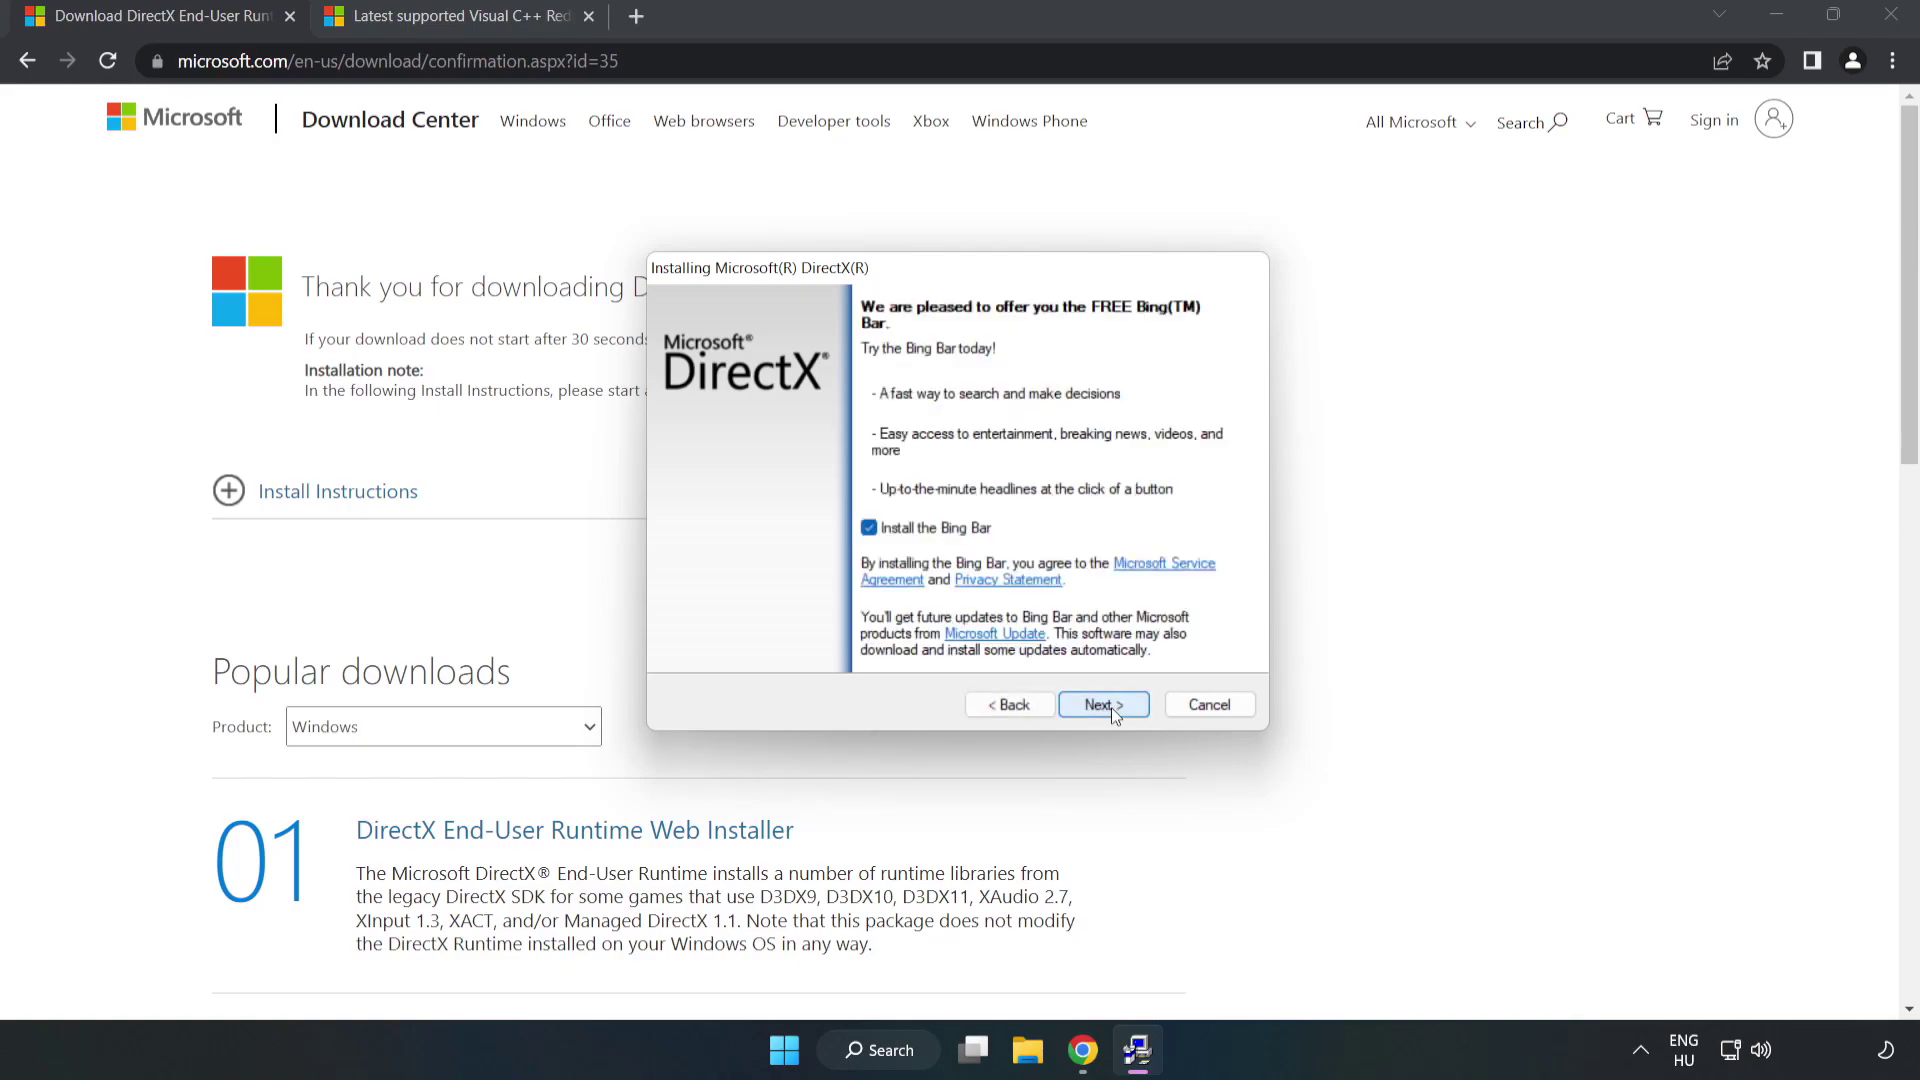
pyautogui.click(868, 528)
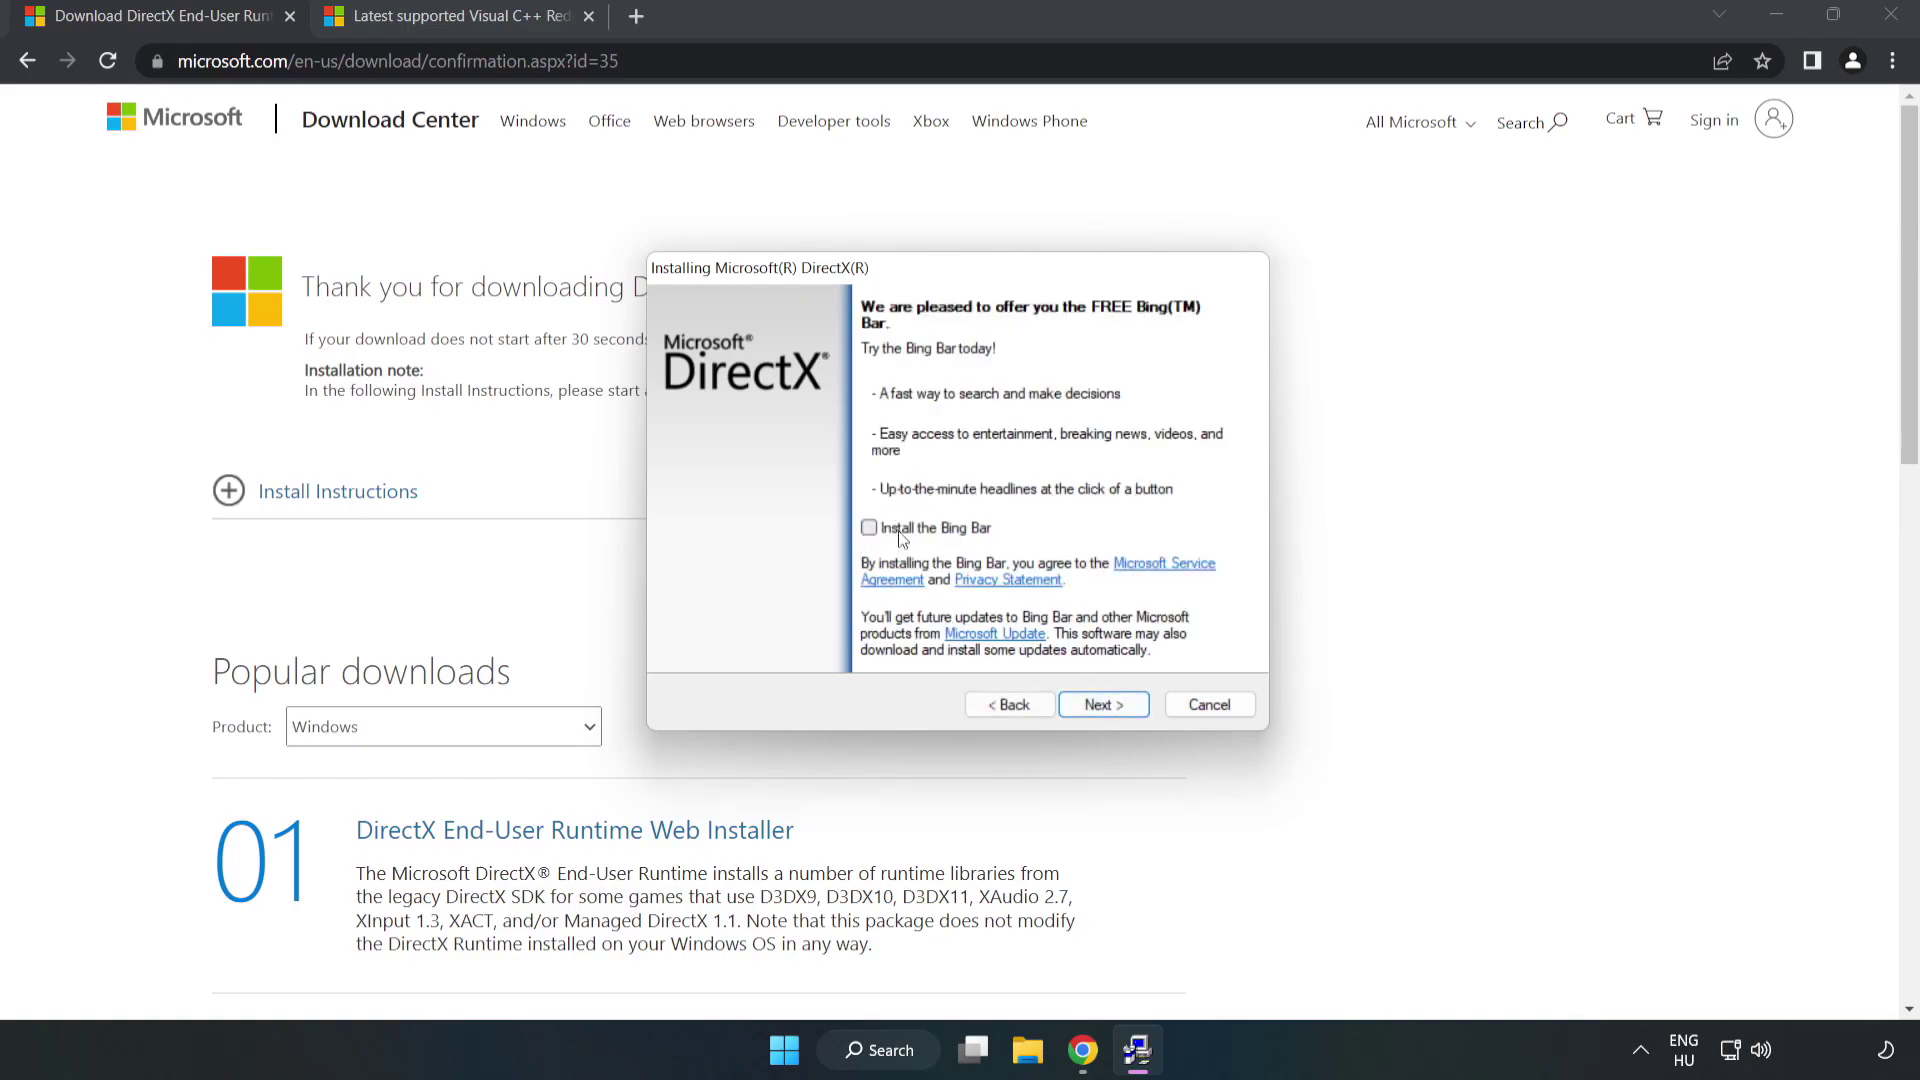
pyautogui.click(1107, 704)
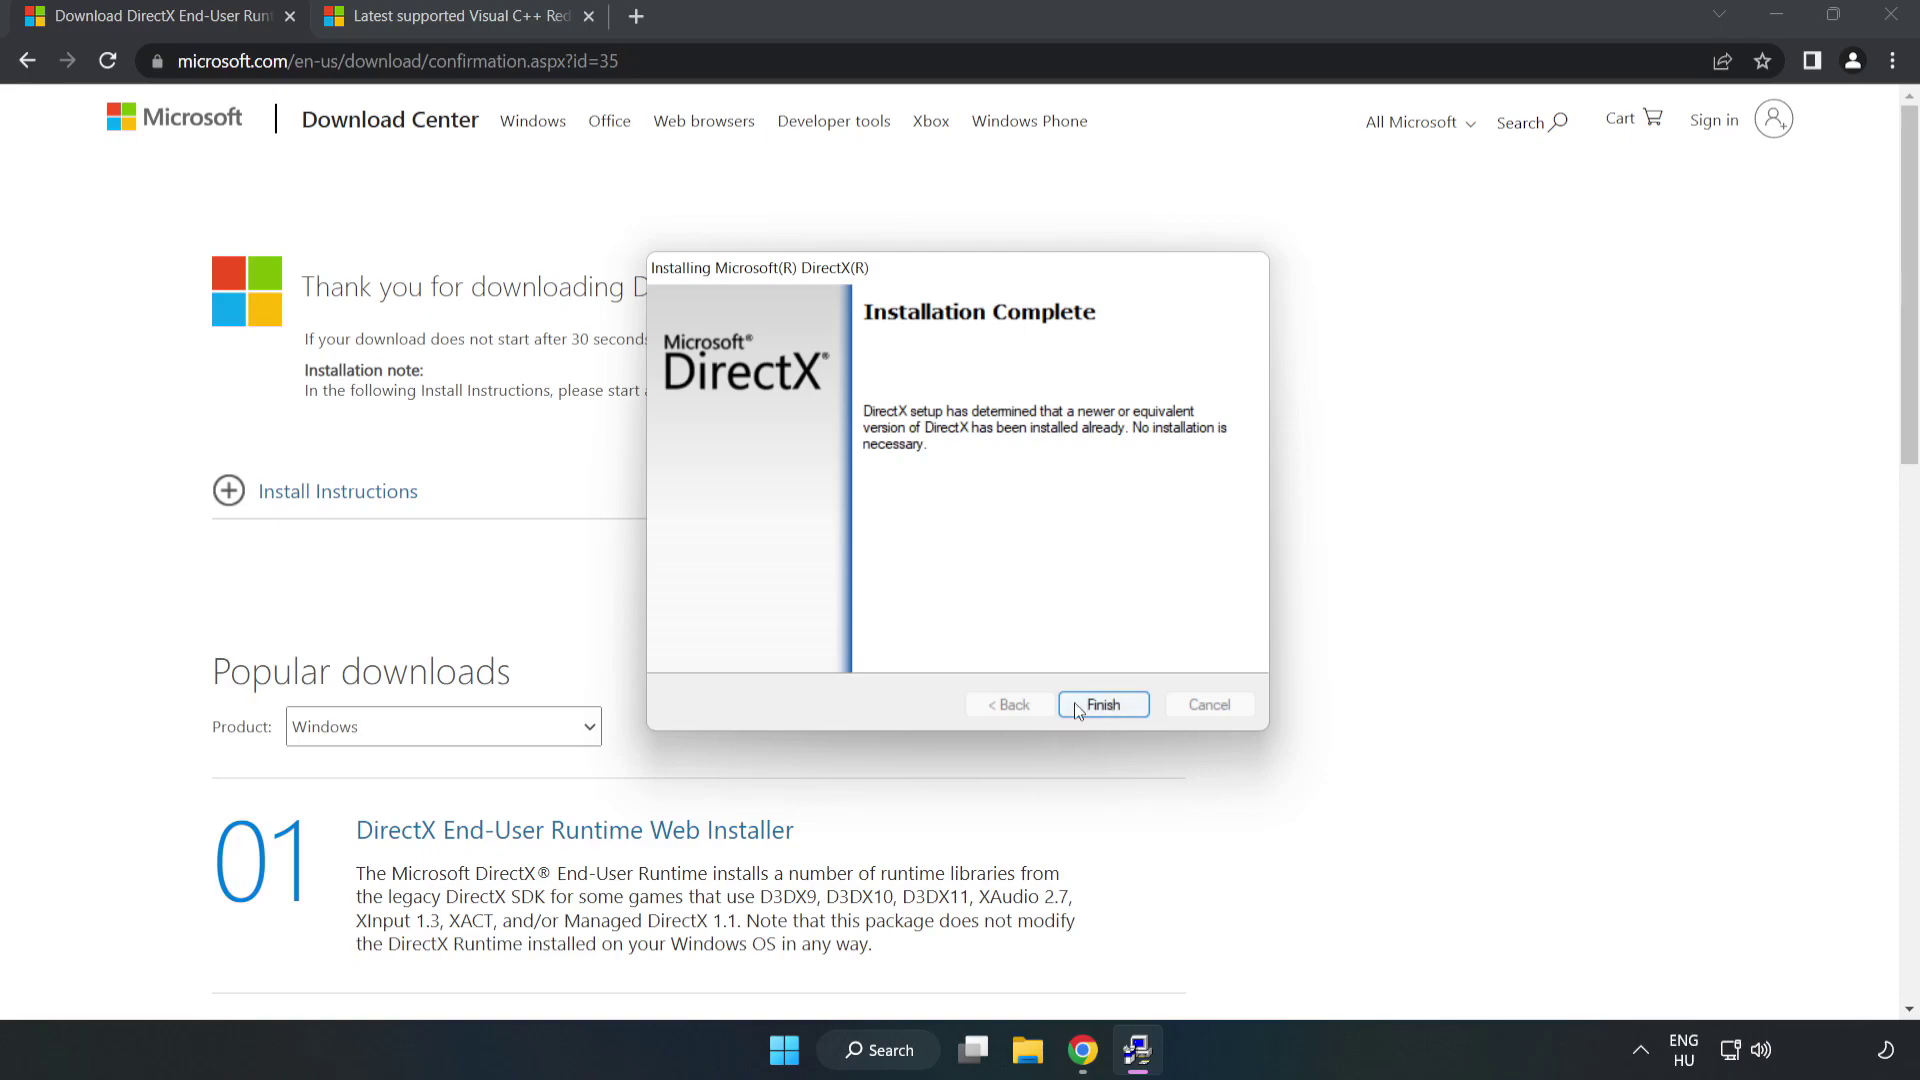
pyautogui.click(1104, 705)
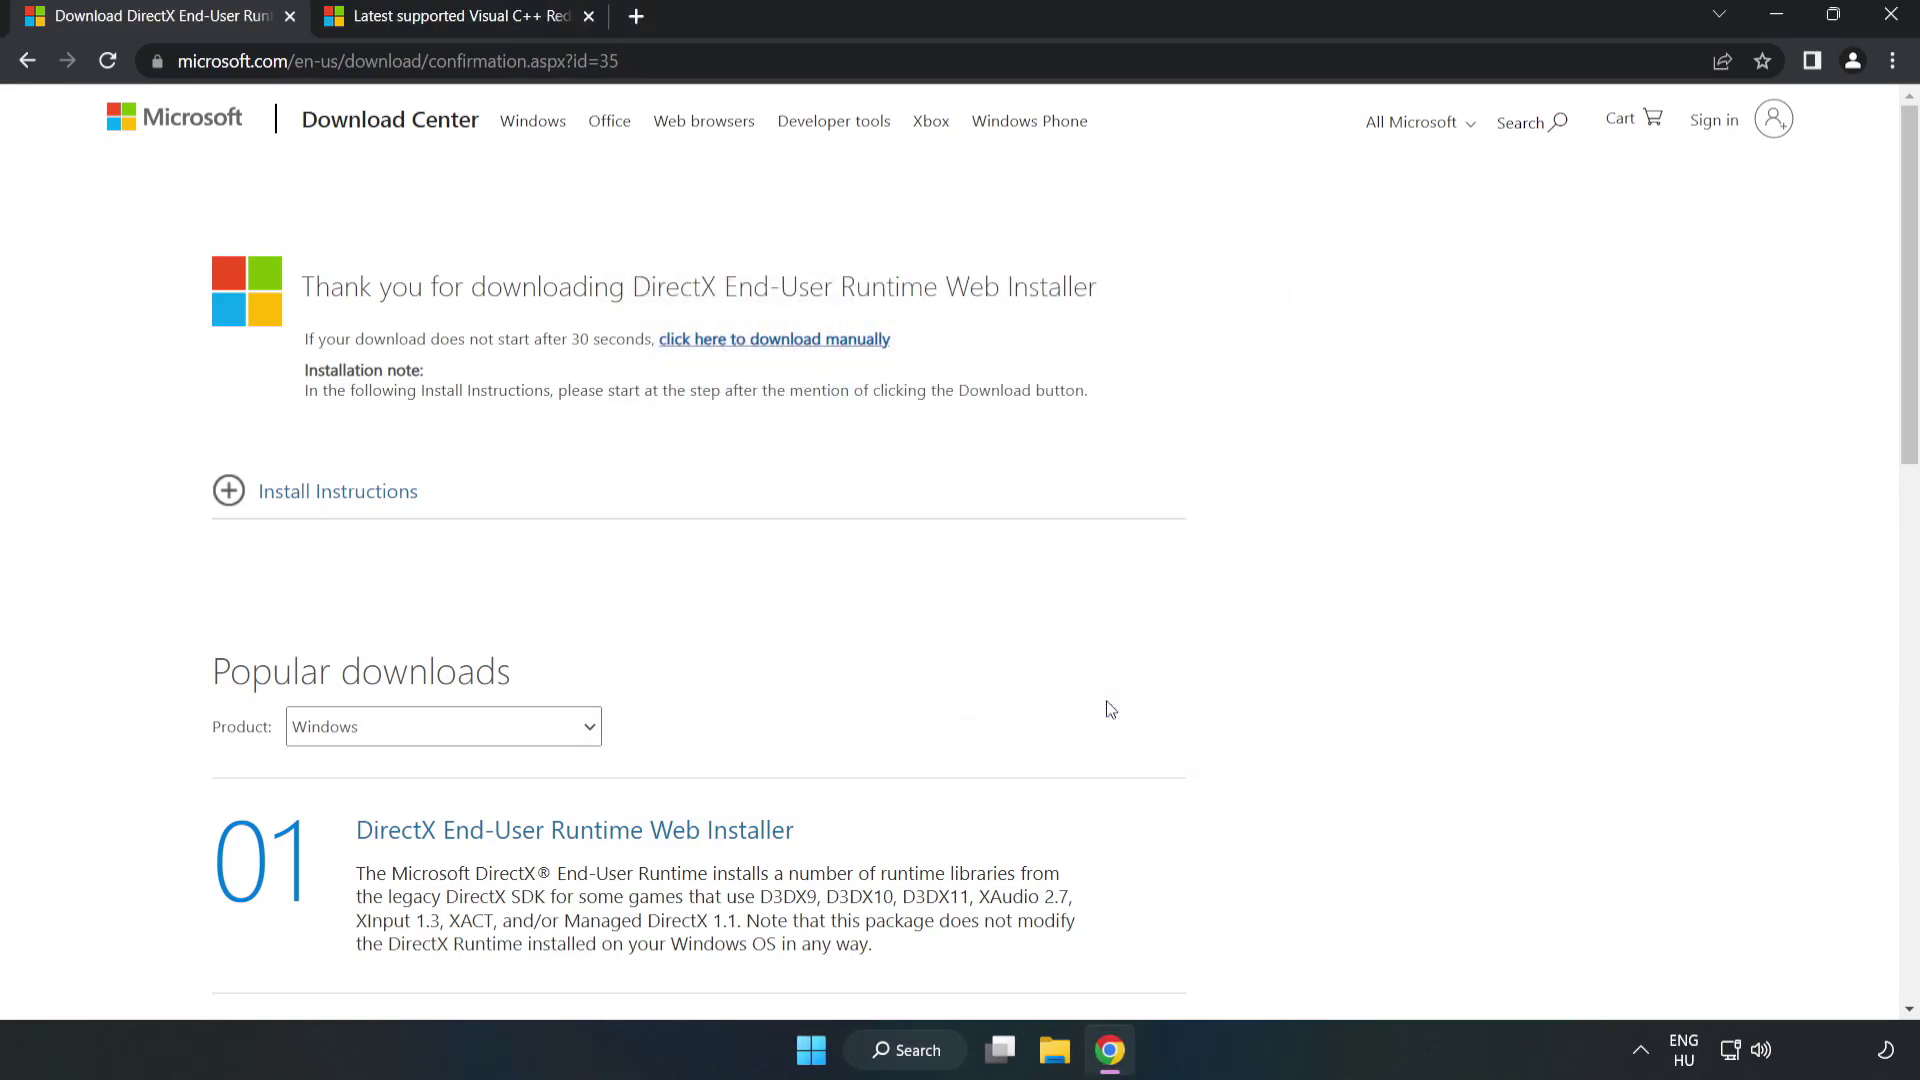
# Step: Close the DirectX tab and download the x86, x64 and ARM64 Visual C++ redistributables, allowing multiple downloads
pyautogui.click(289, 17)
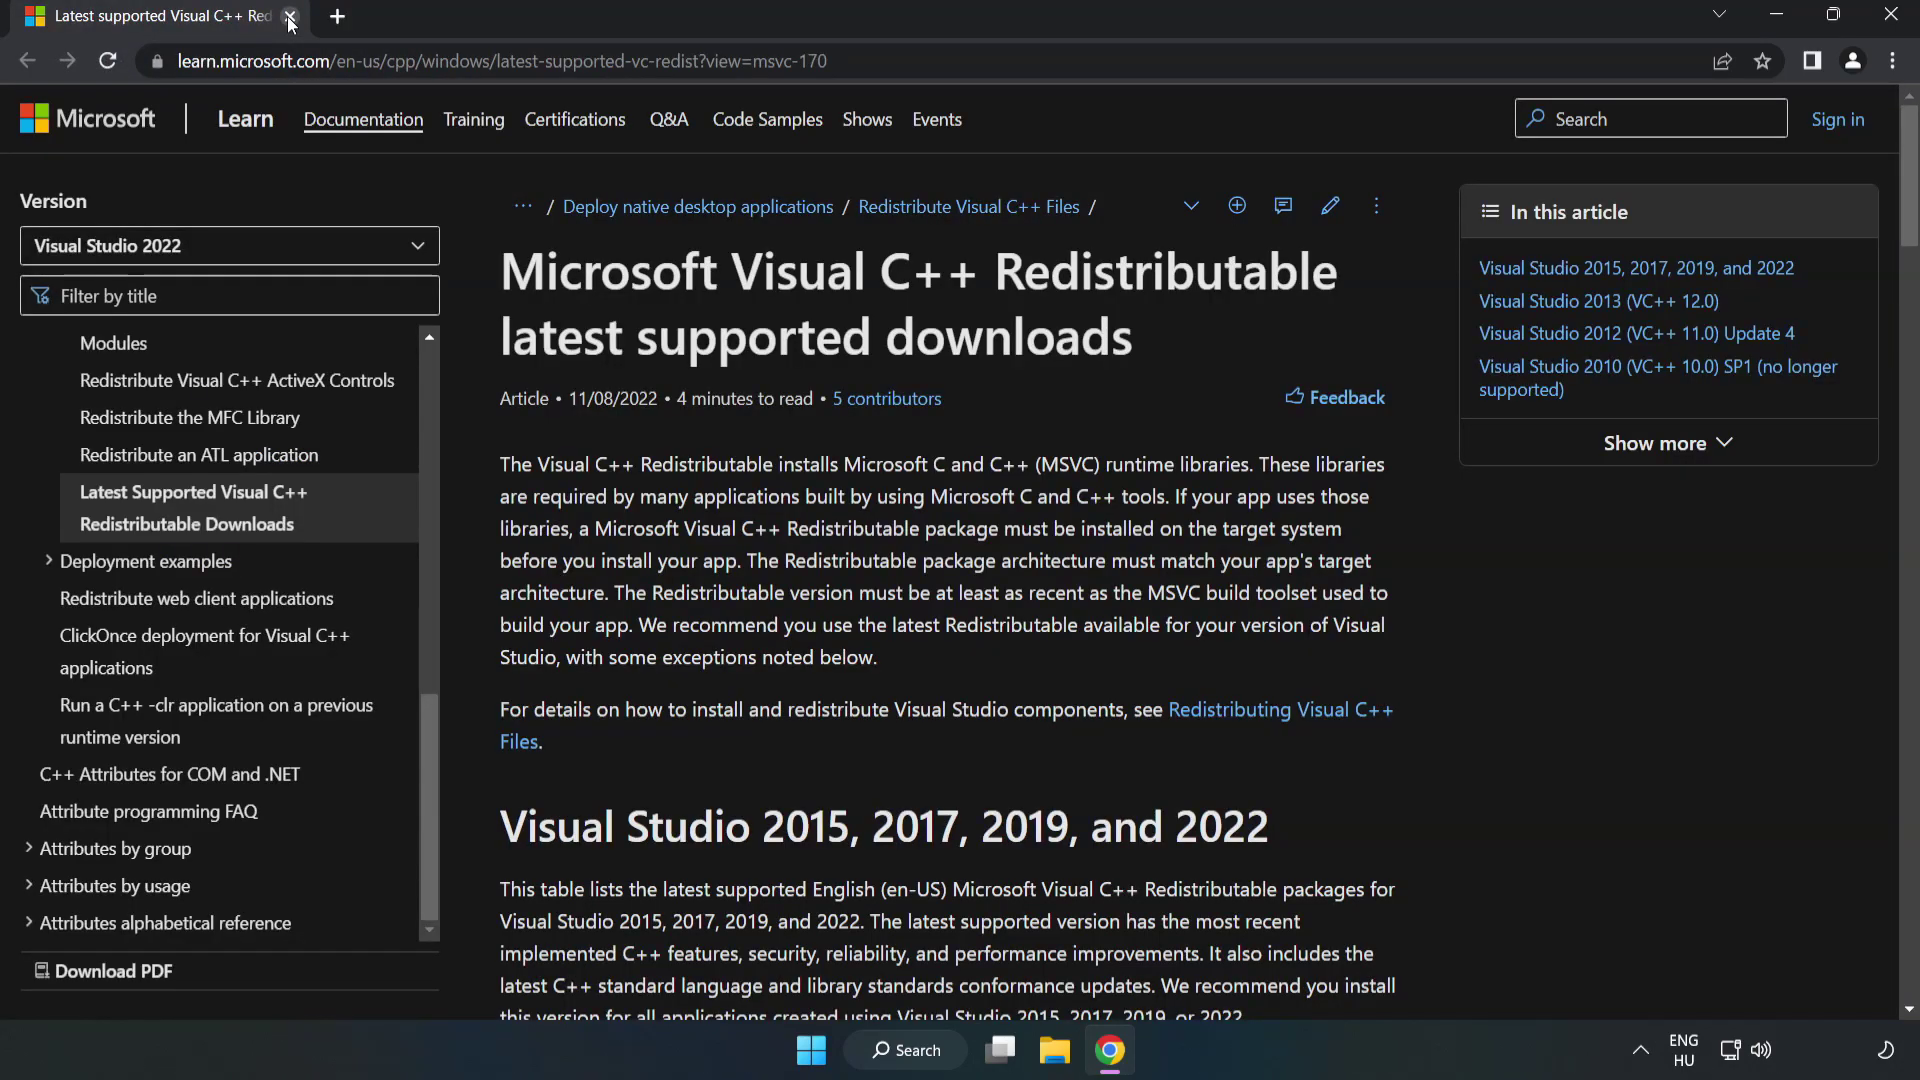
pyautogui.click(643, 61)
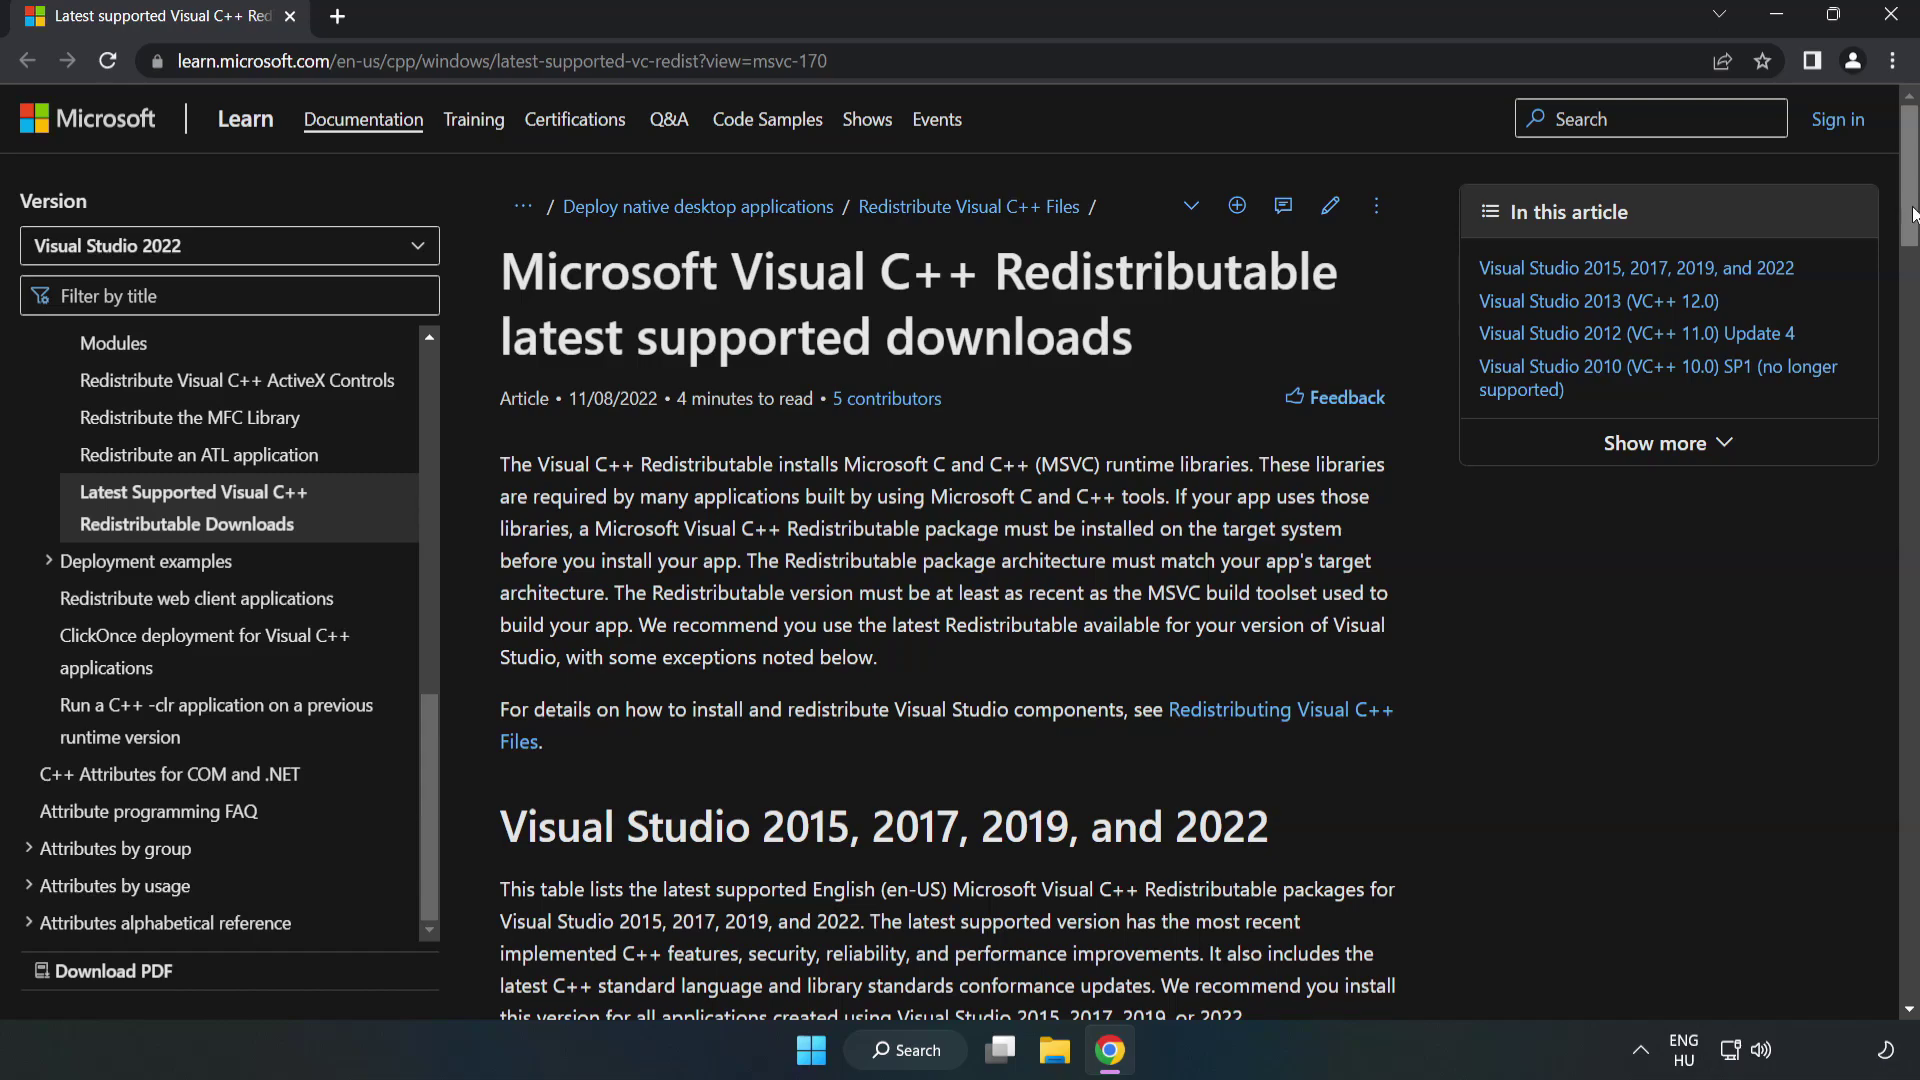
pyautogui.scroll(-1, 1909, 243)
pyautogui.scroll(-6, 1910, 243)
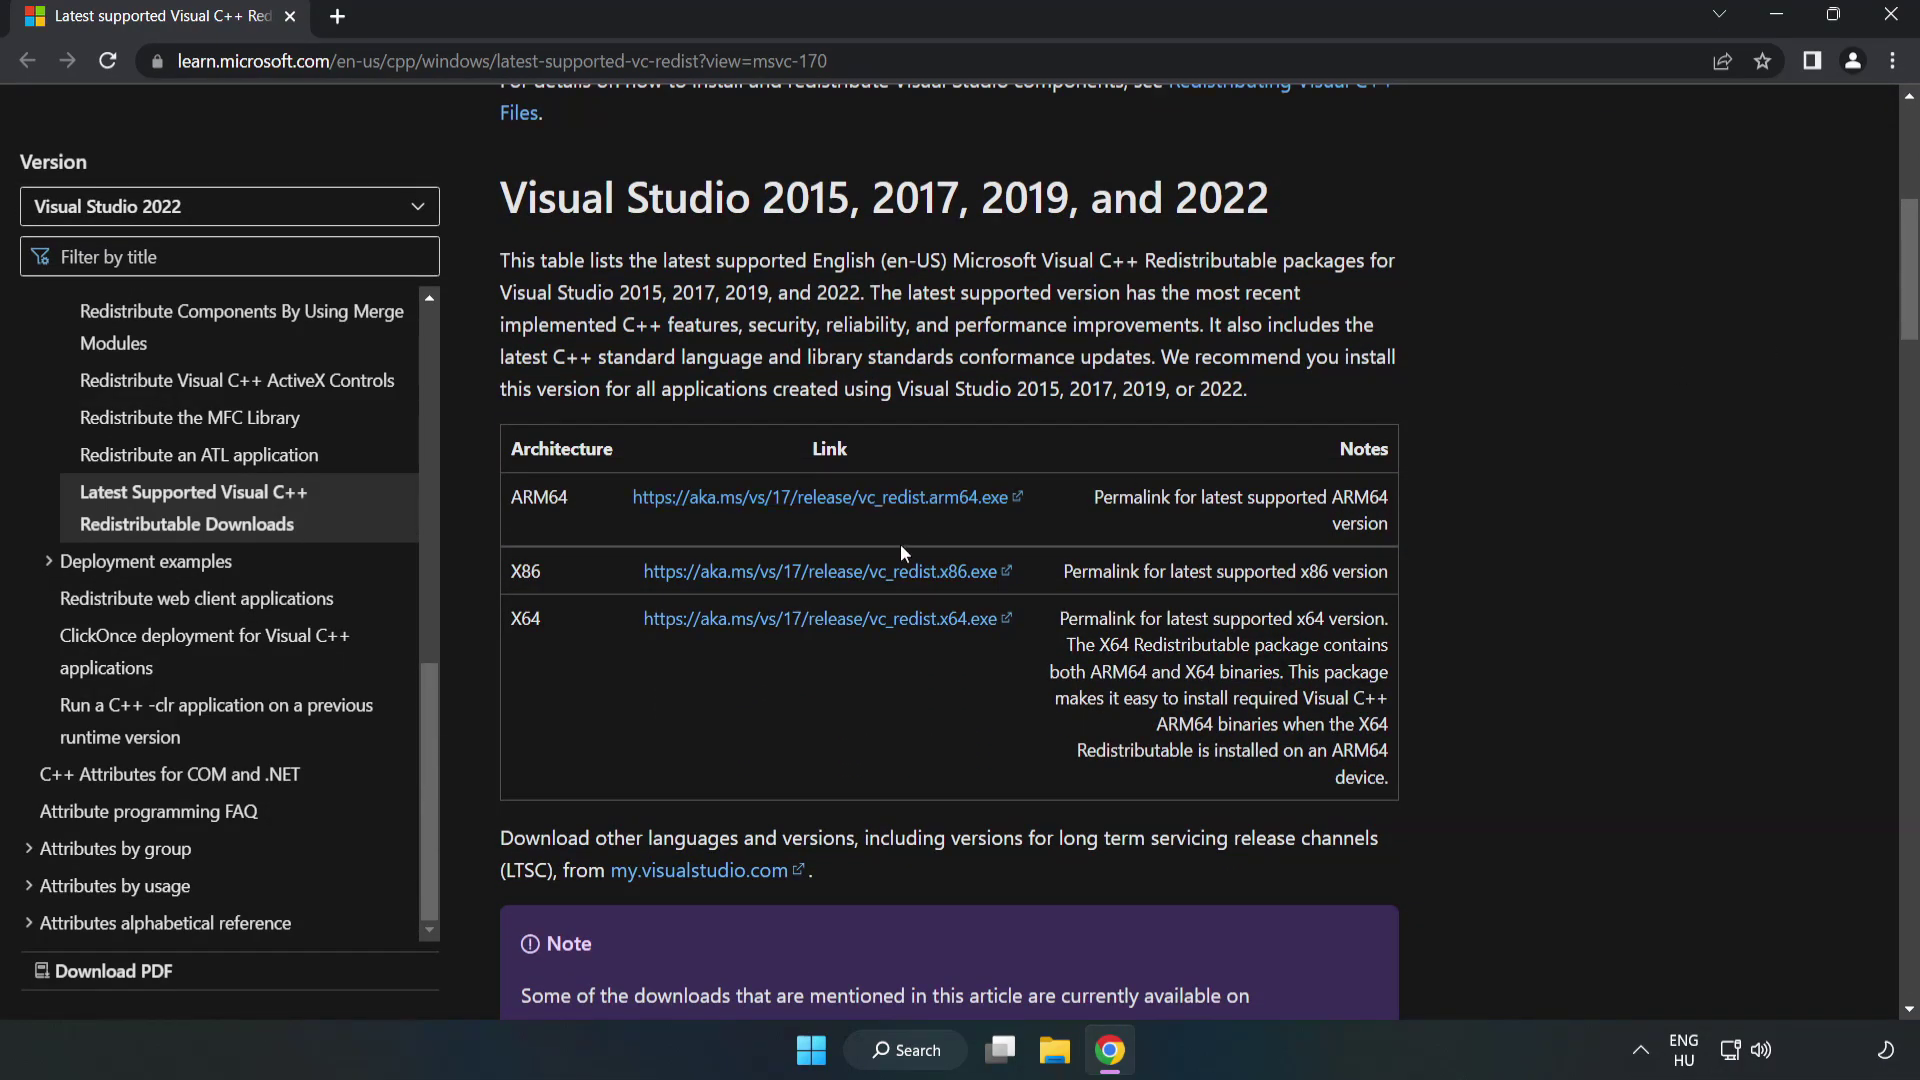
pyautogui.click(845, 578)
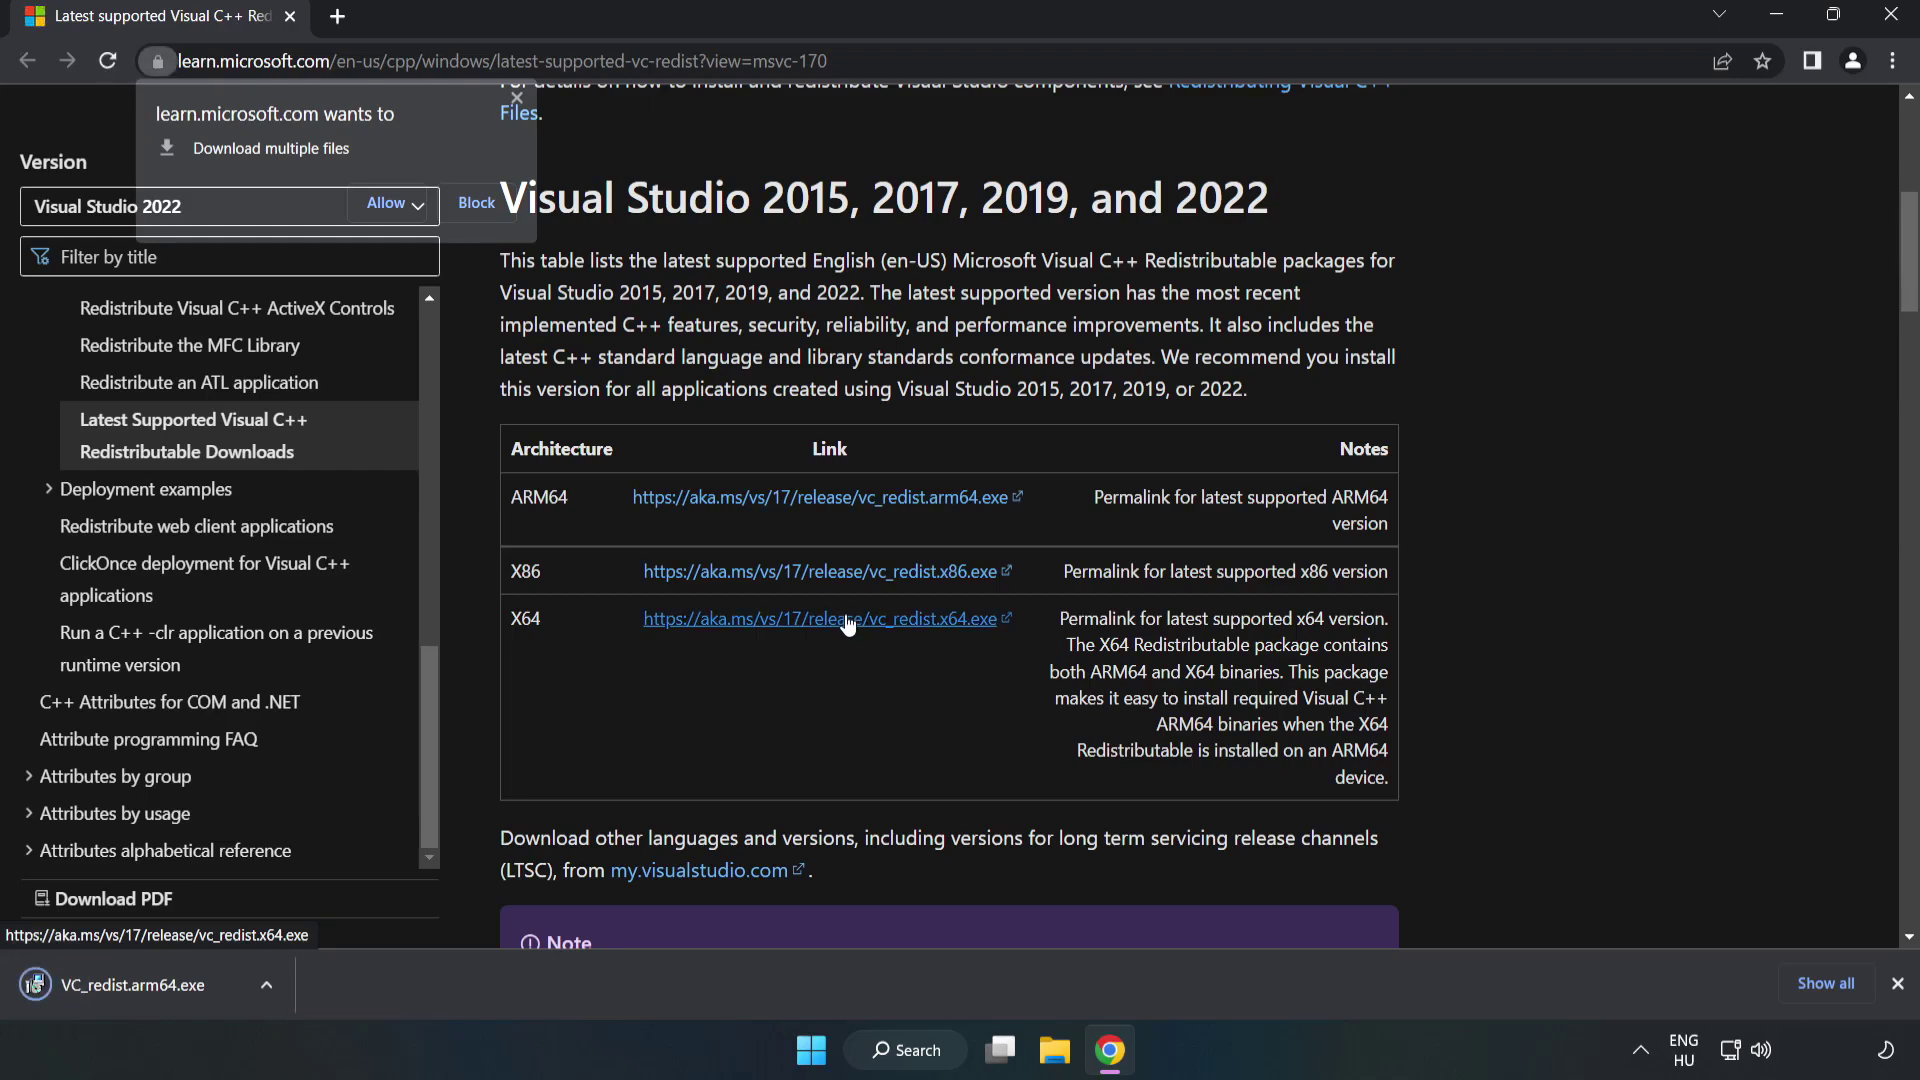
pyautogui.click(388, 202)
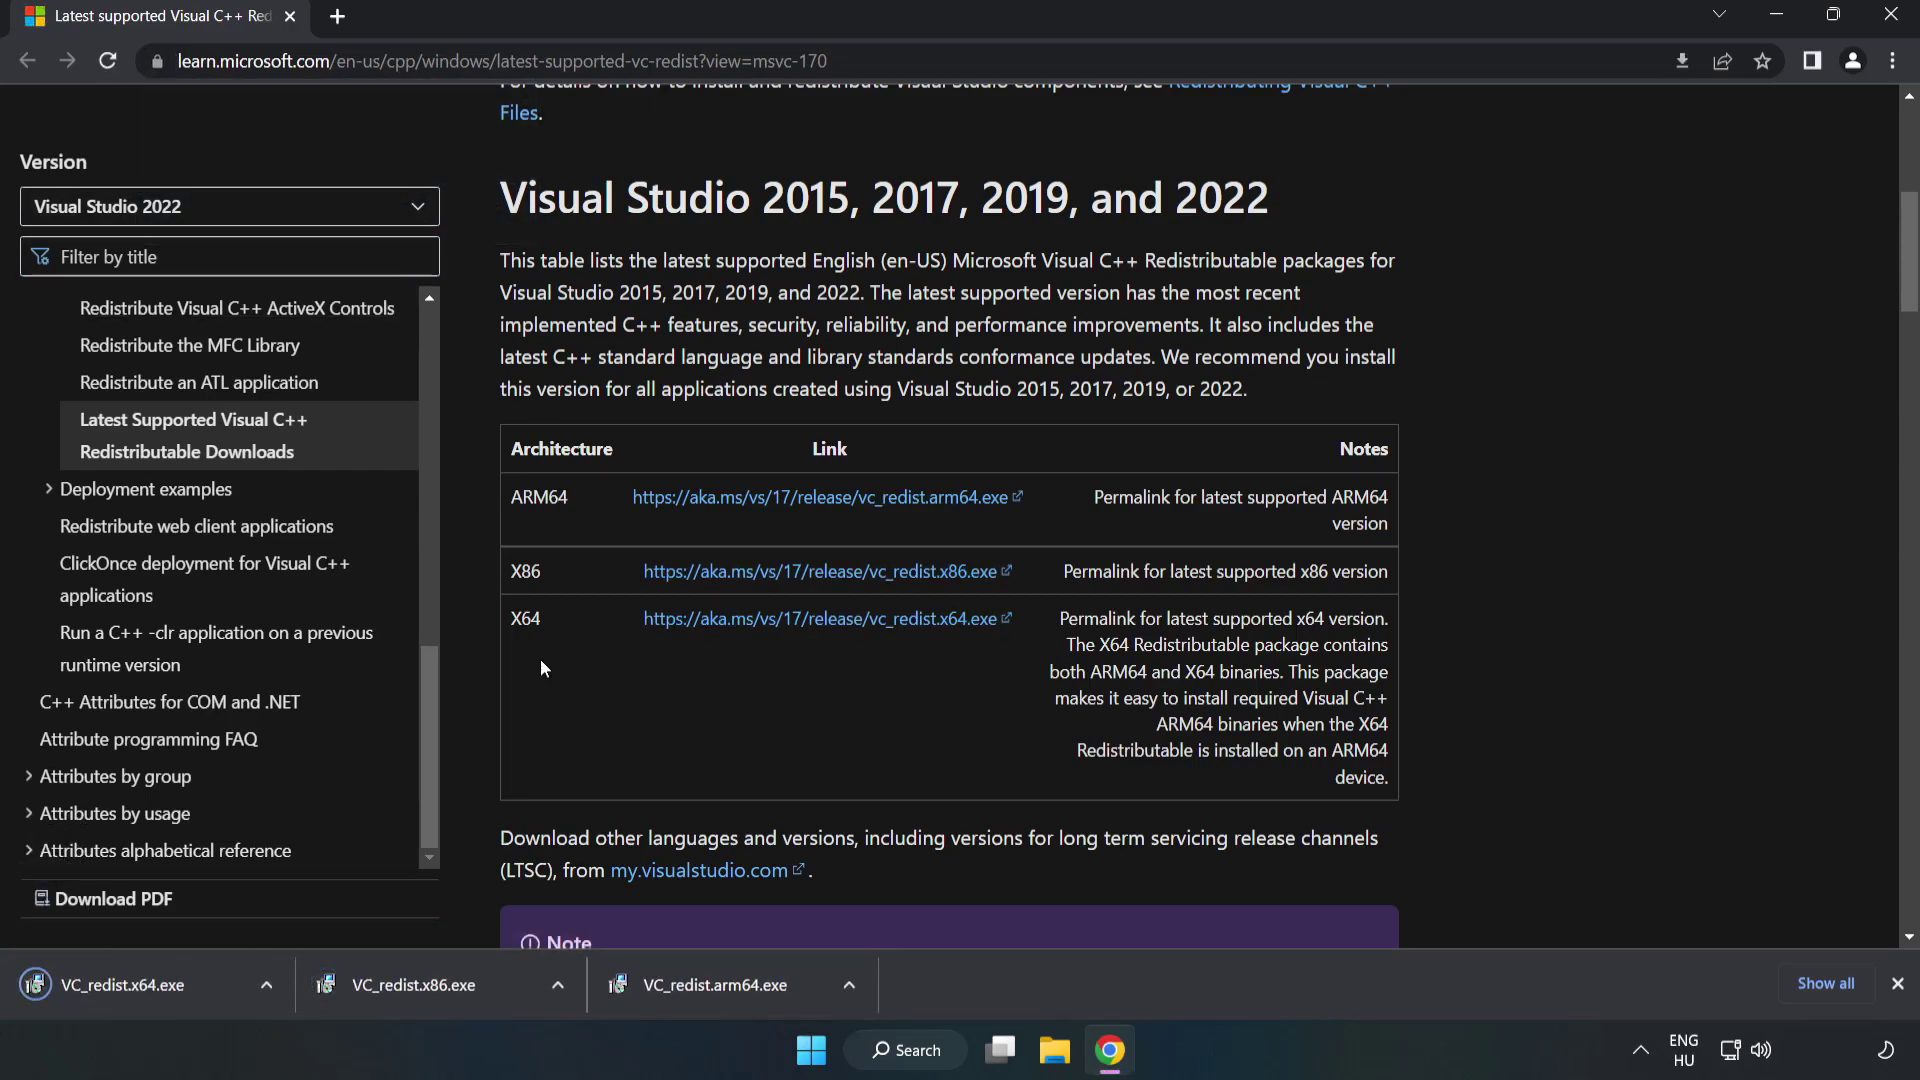
# Step: Try installing the ARM64 redistributable, which fails as unsupported, and dismiss the error
pyautogui.click(735, 991)
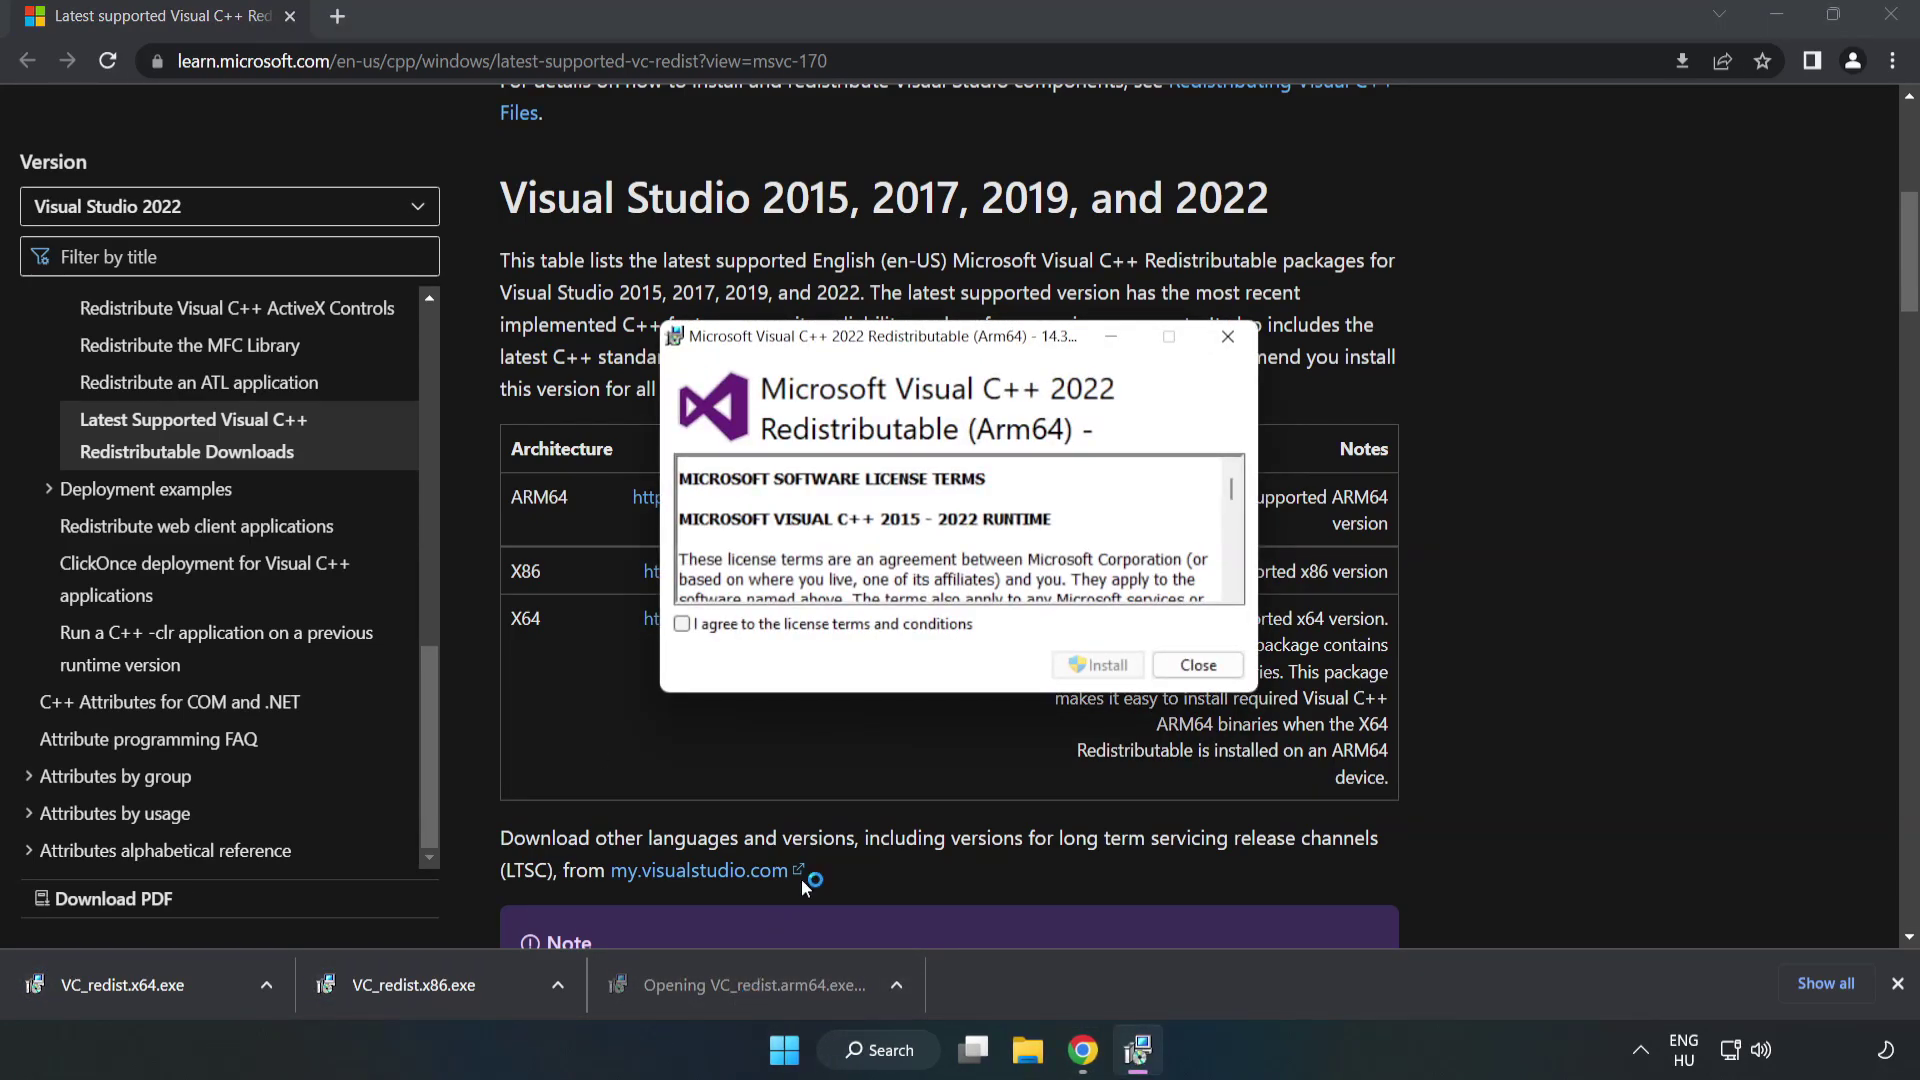
pyautogui.moveTo(1231, 490); pyautogui.dragTo(1226, 615)
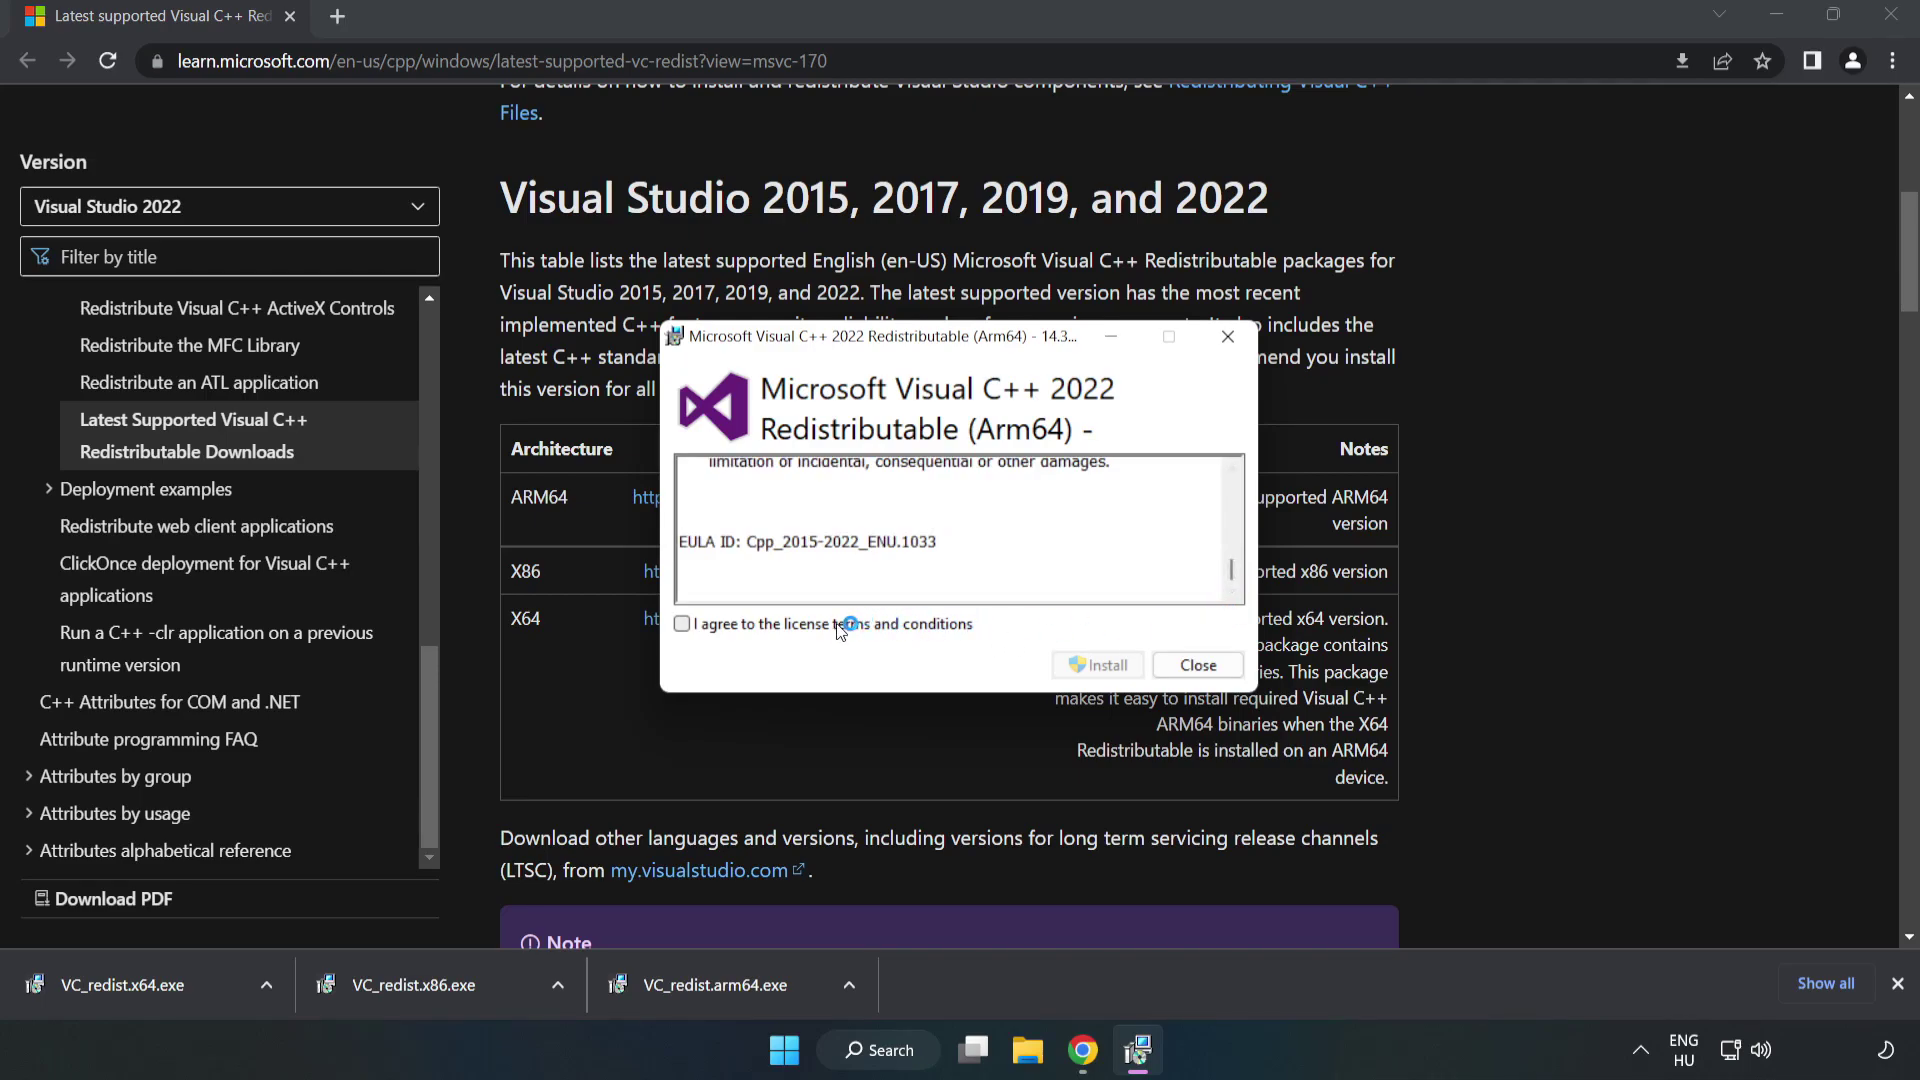
pyautogui.click(798, 628)
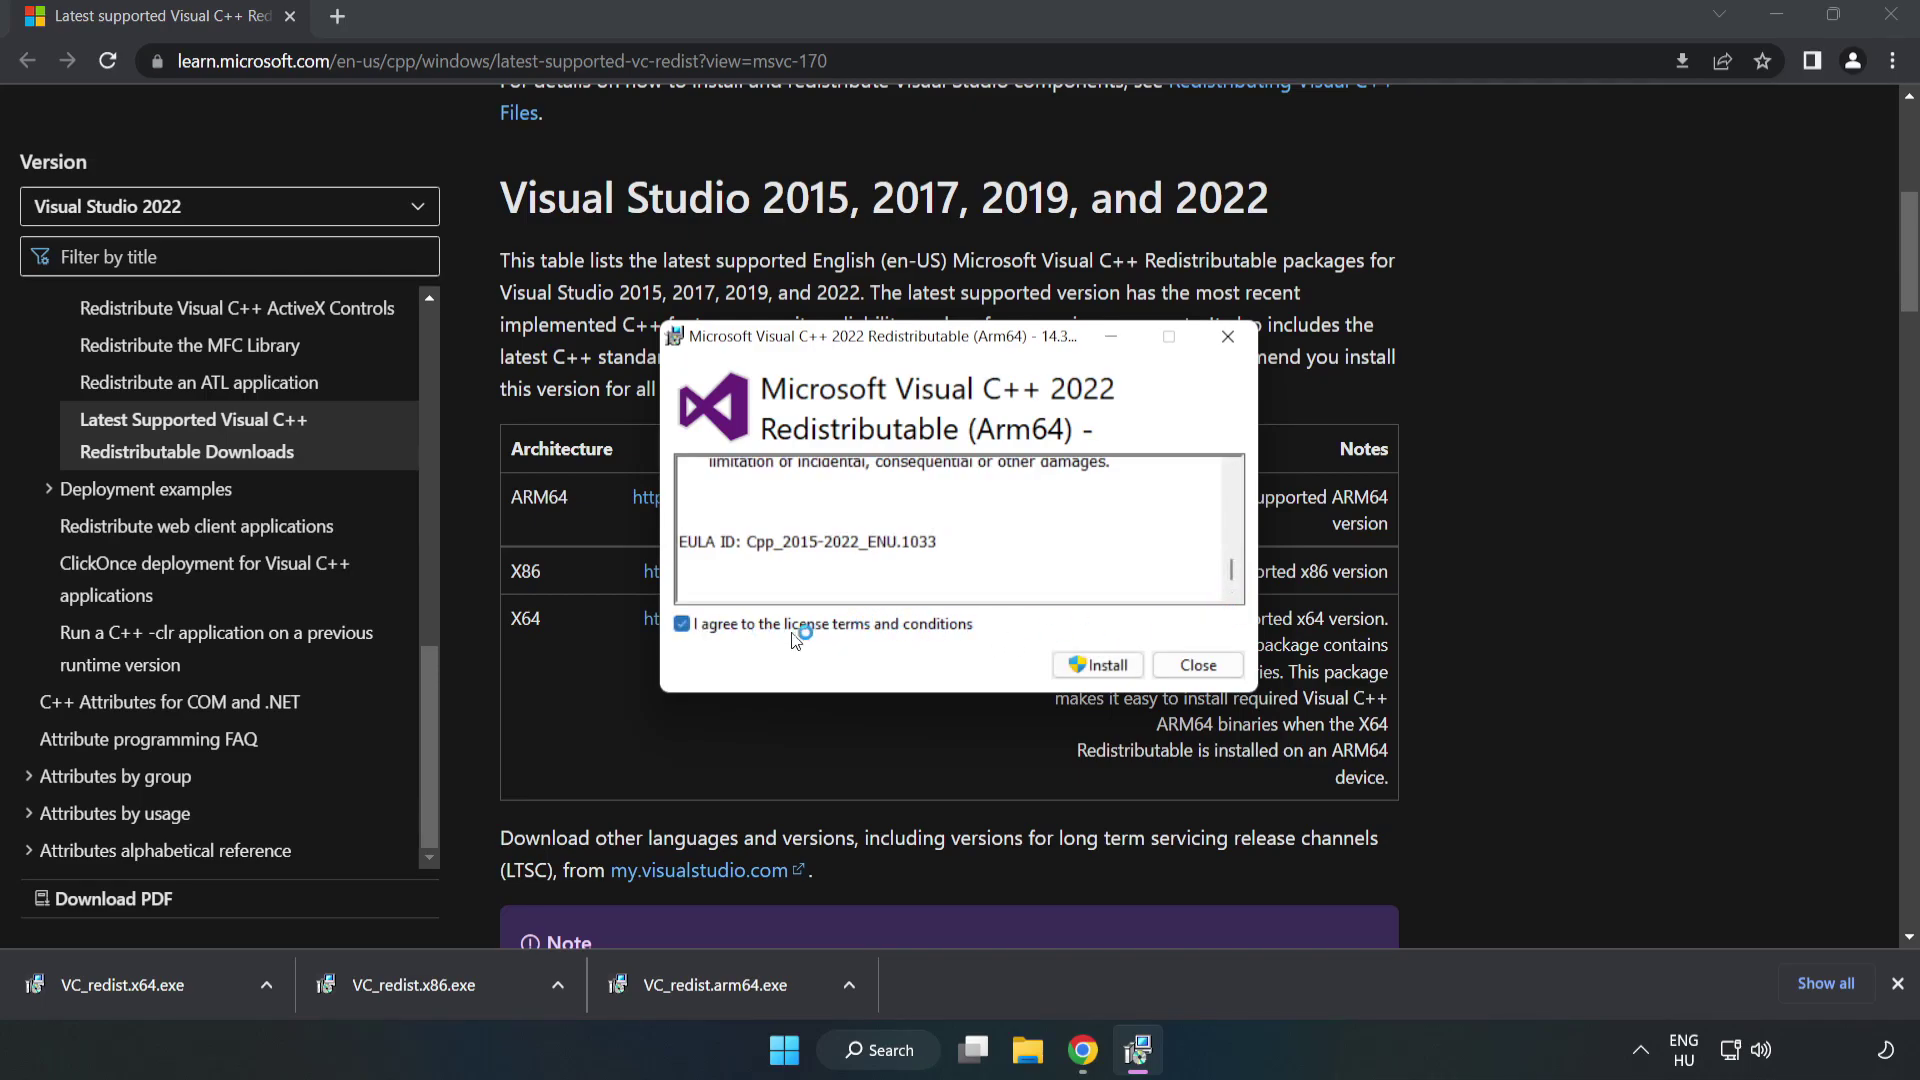
pyautogui.click(1099, 671)
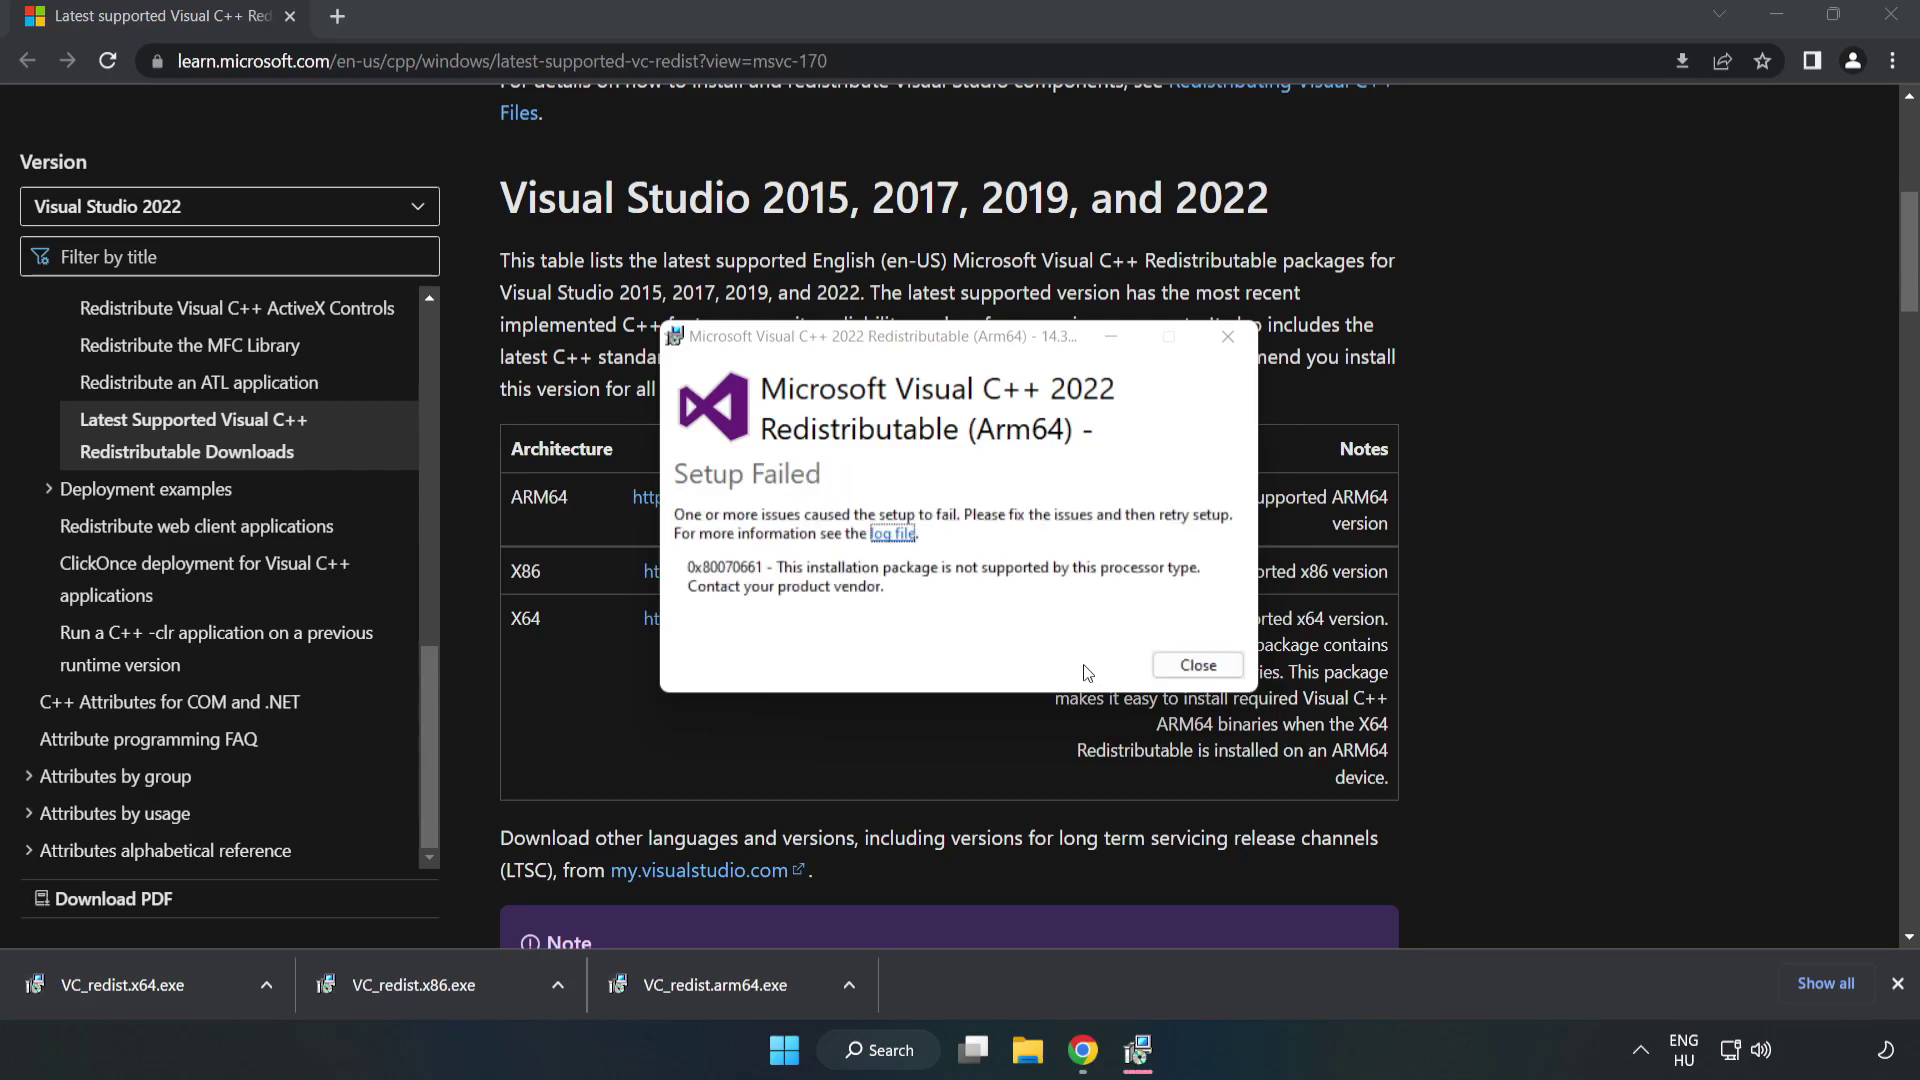
pyautogui.click(1195, 668)
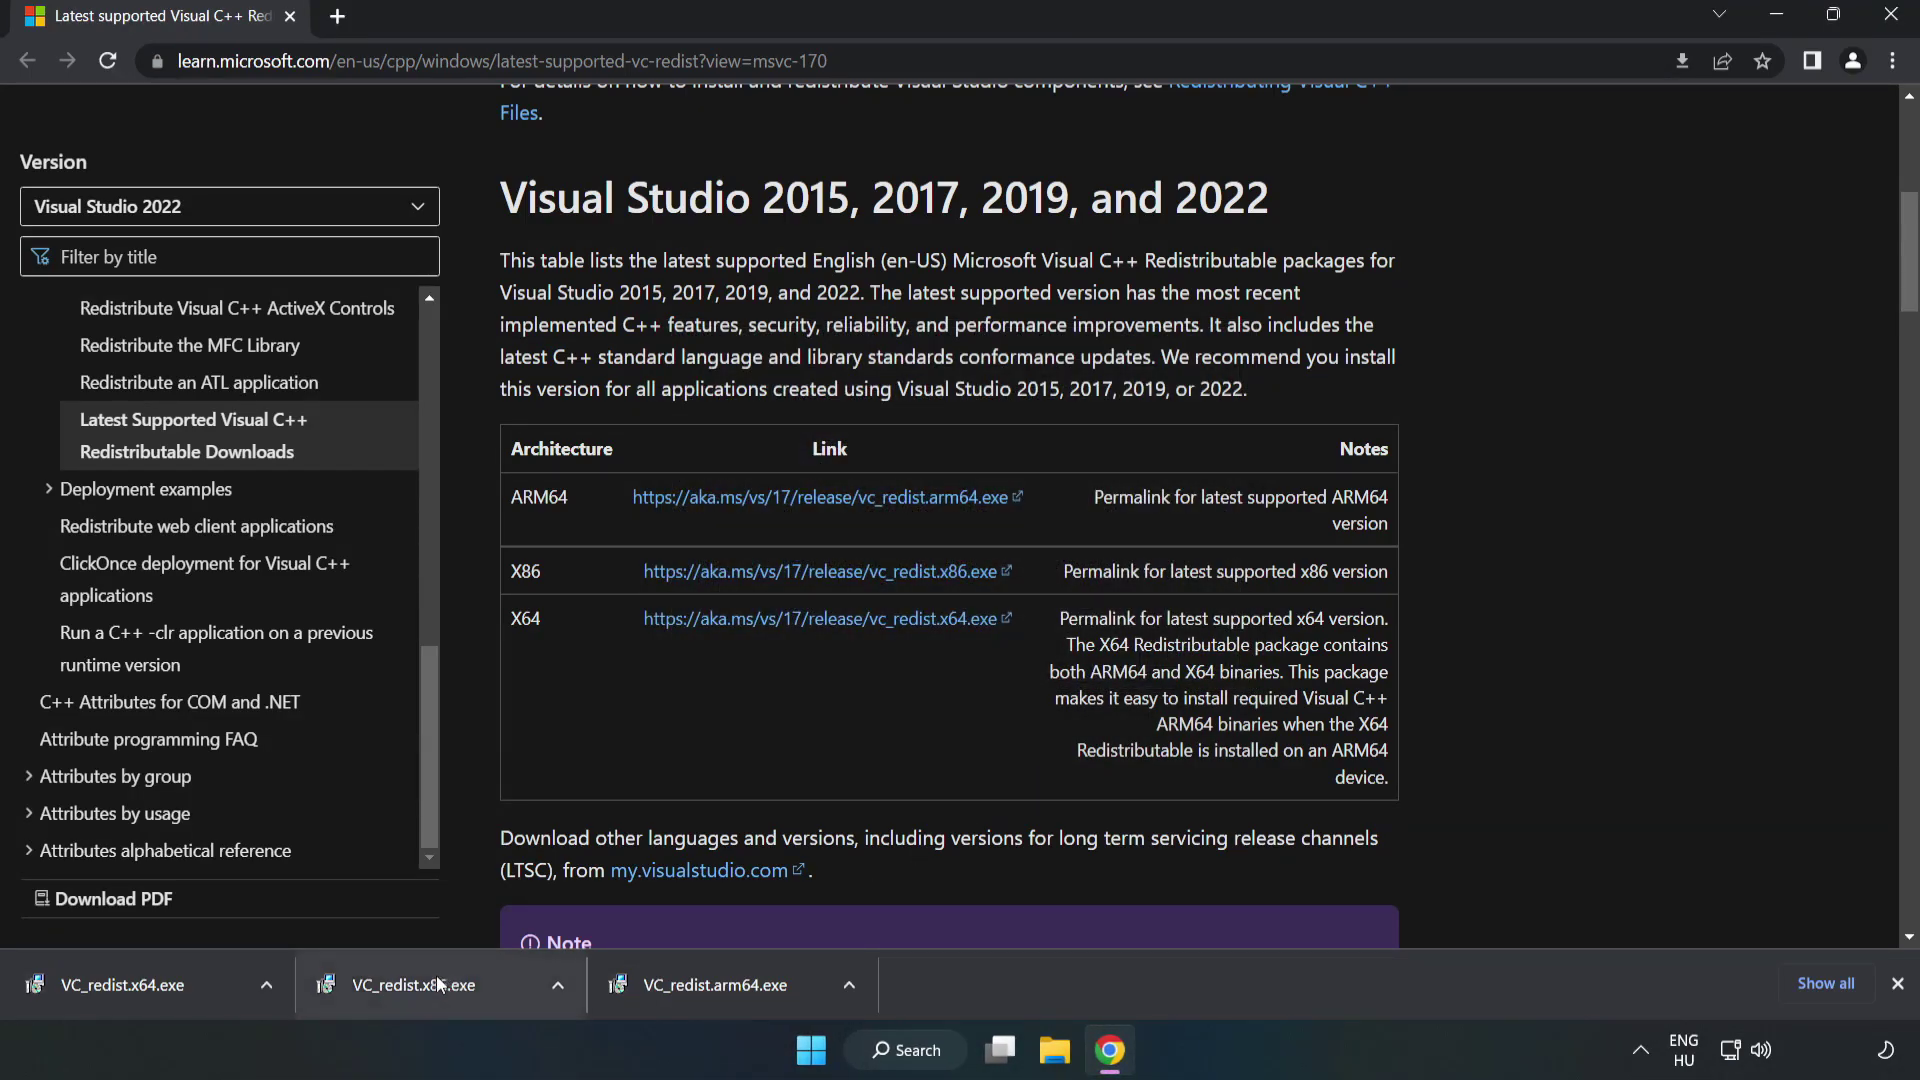
# Step: Install VC_redist.x86.exe and VC_redist.x64.exe (14.34.31931), closing each setup without restarting
pyautogui.click(440, 979)
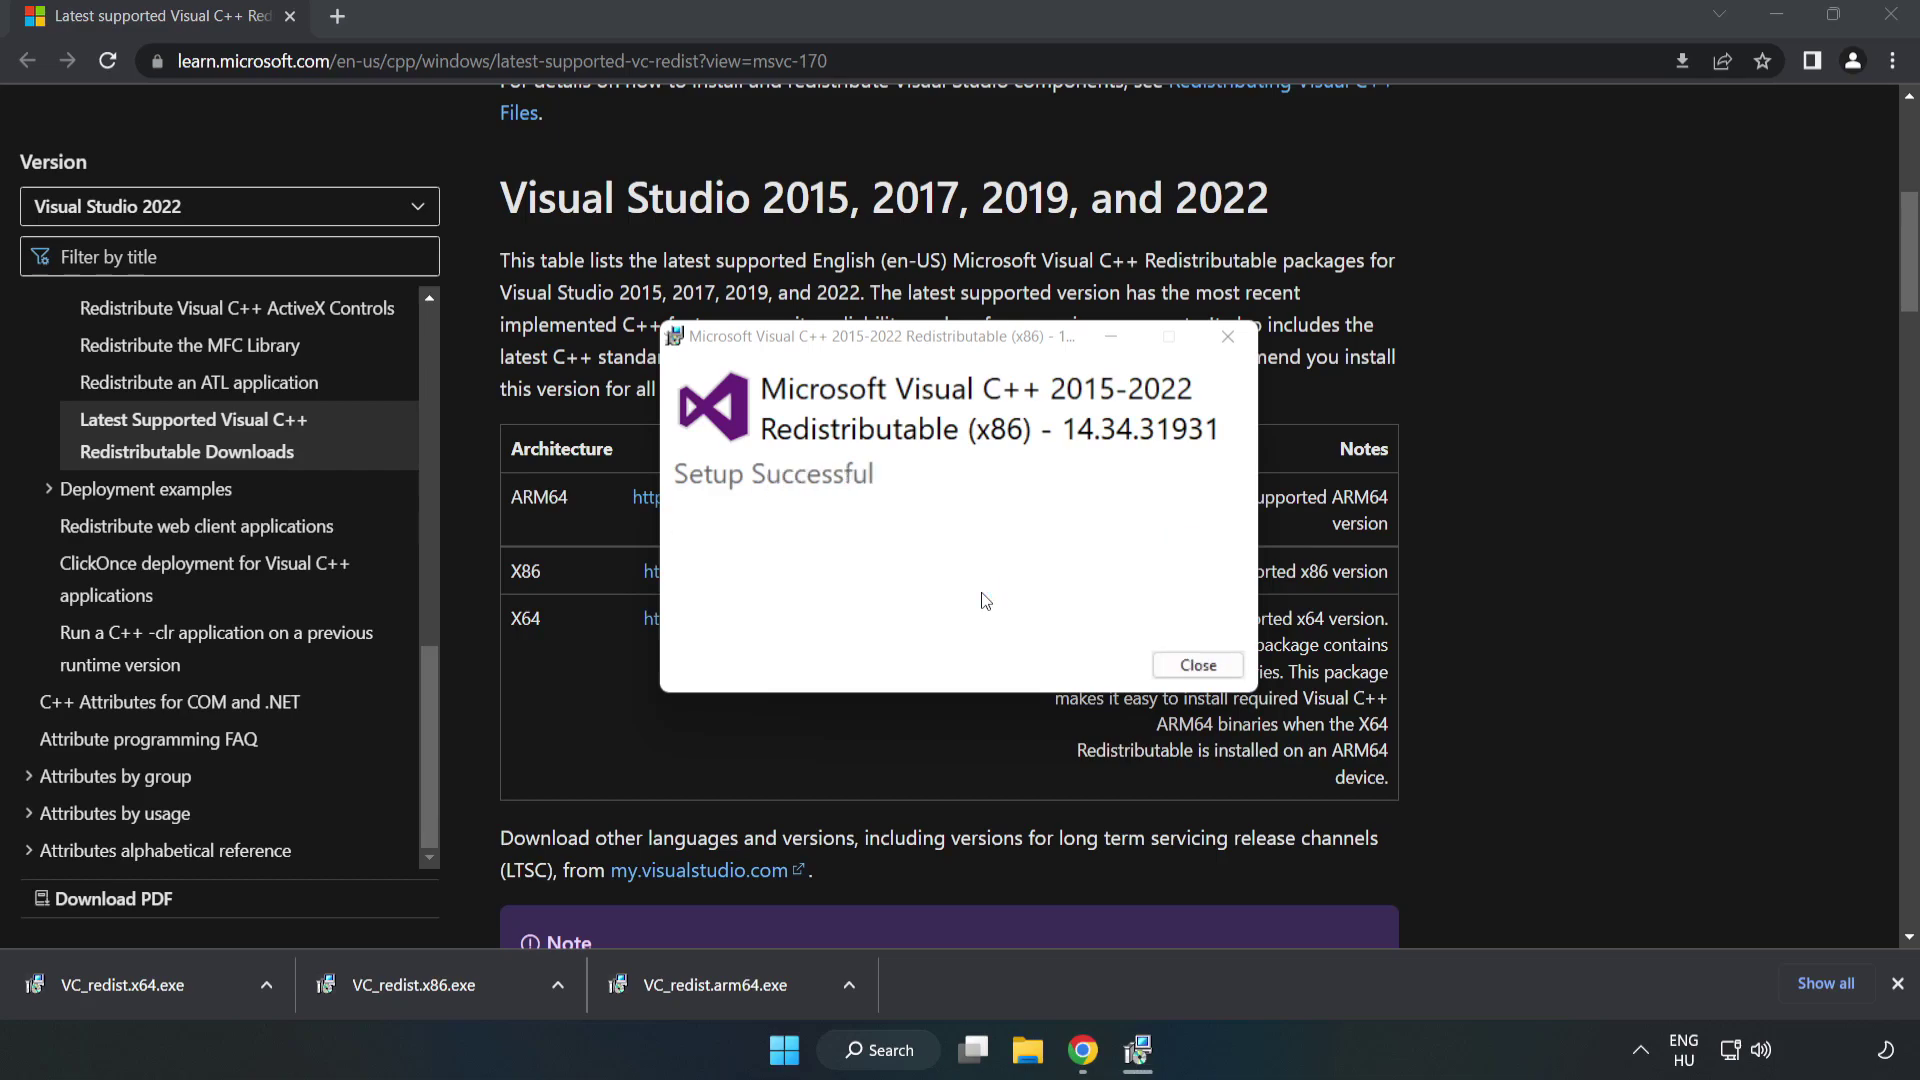
pyautogui.click(1198, 664)
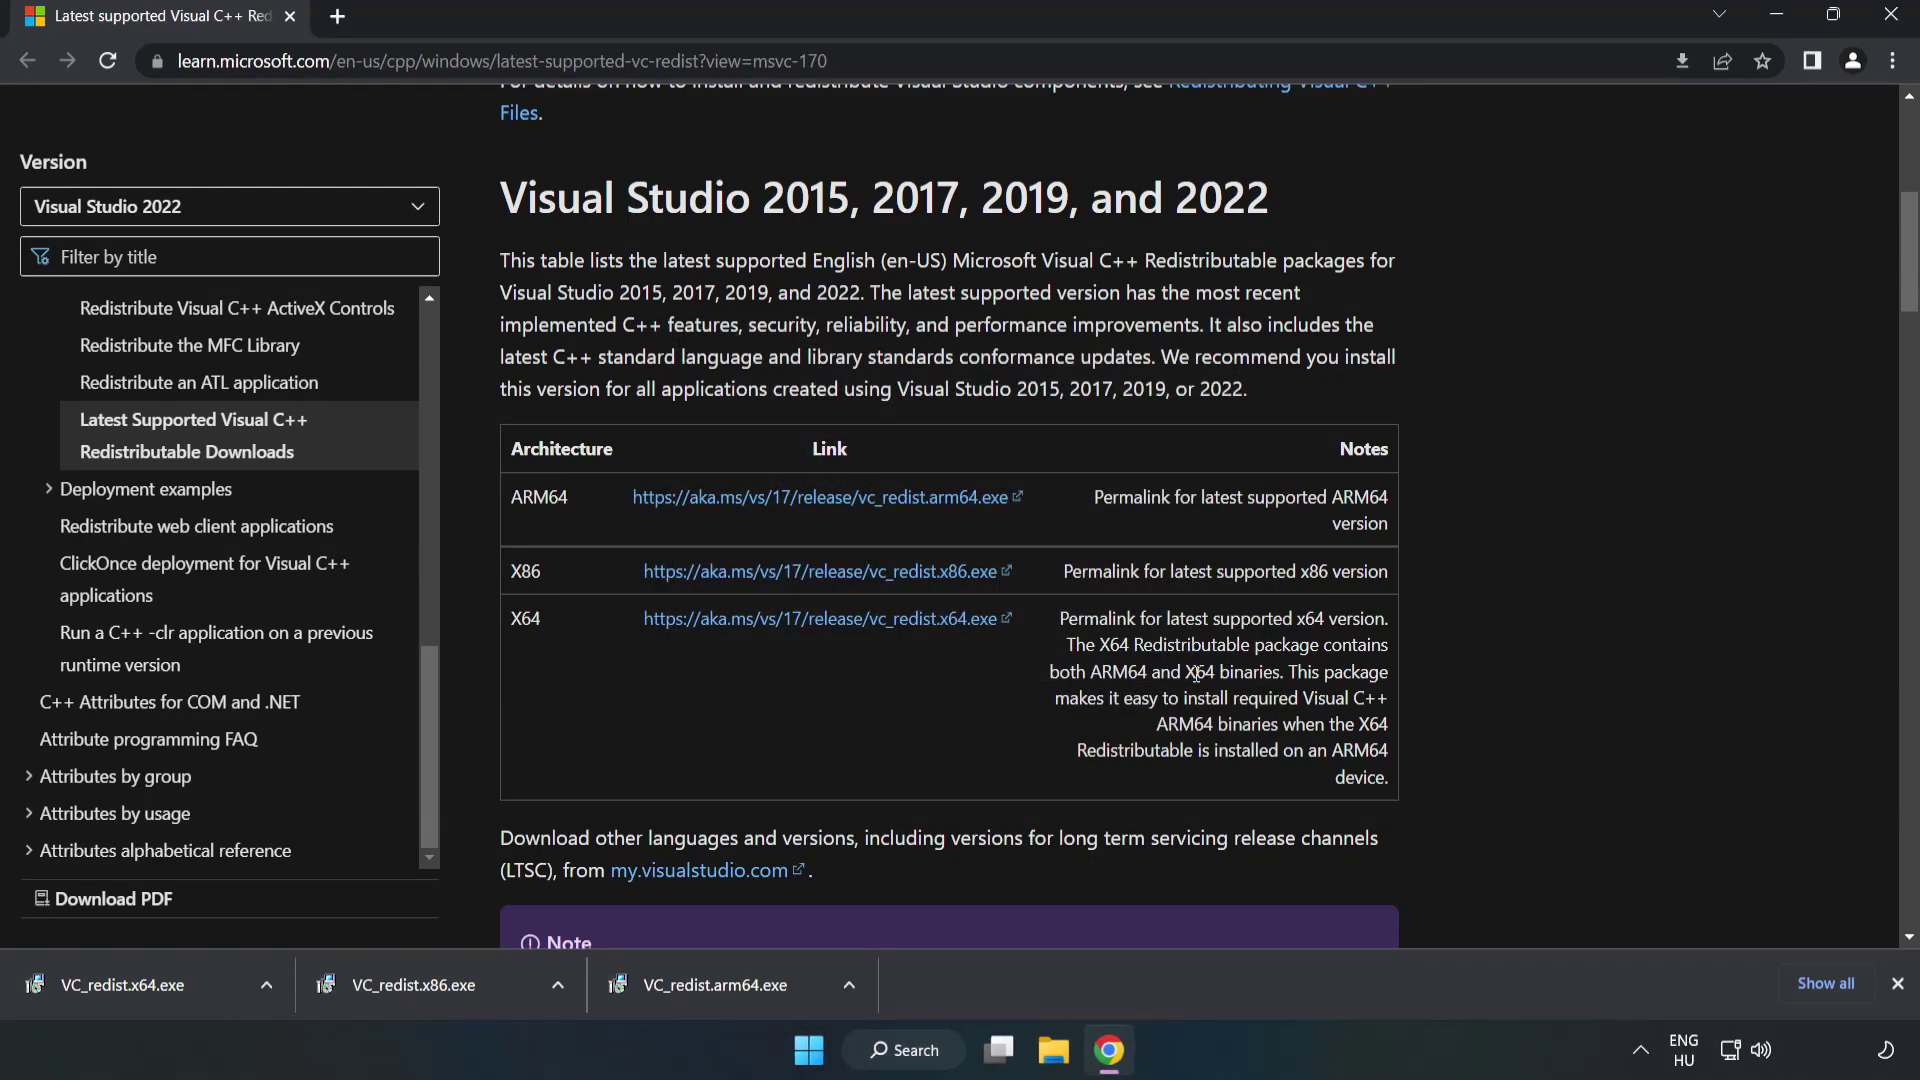
pyautogui.click(104, 982)
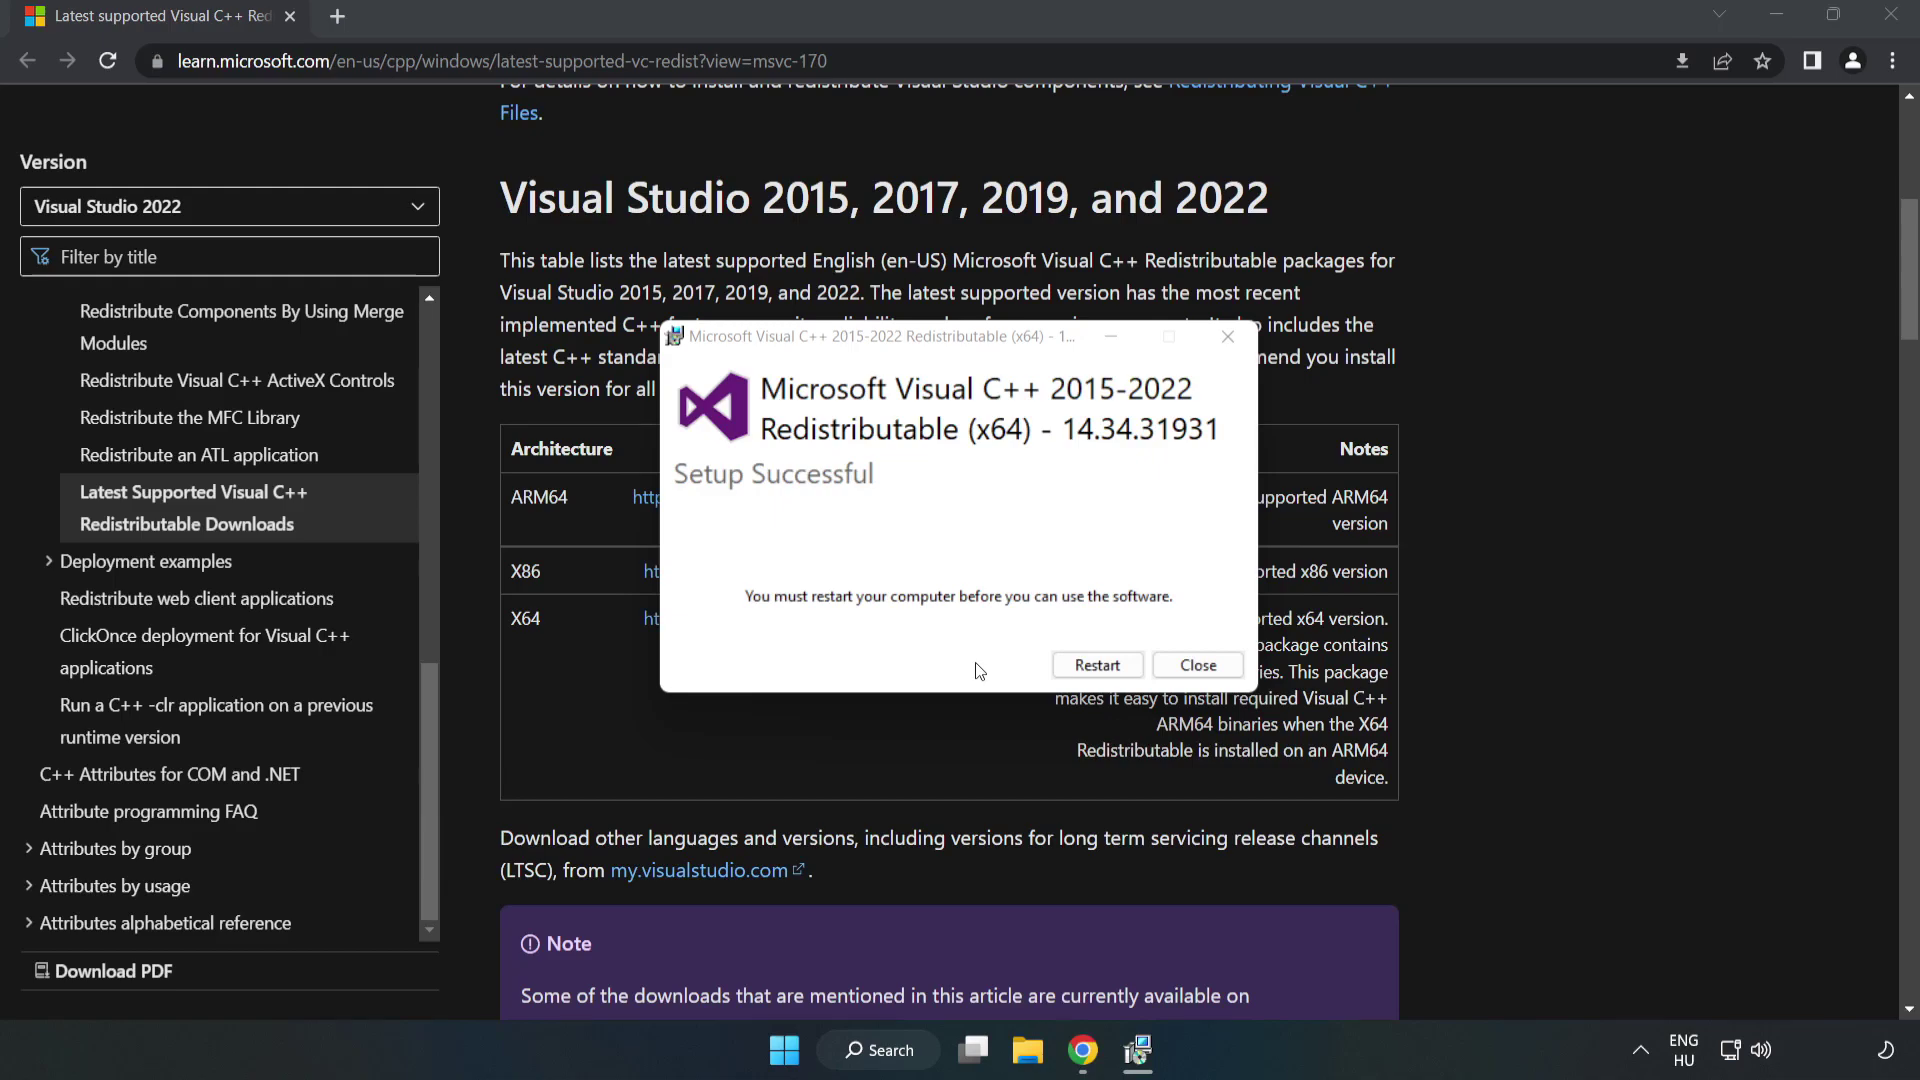
pyautogui.click(1198, 666)
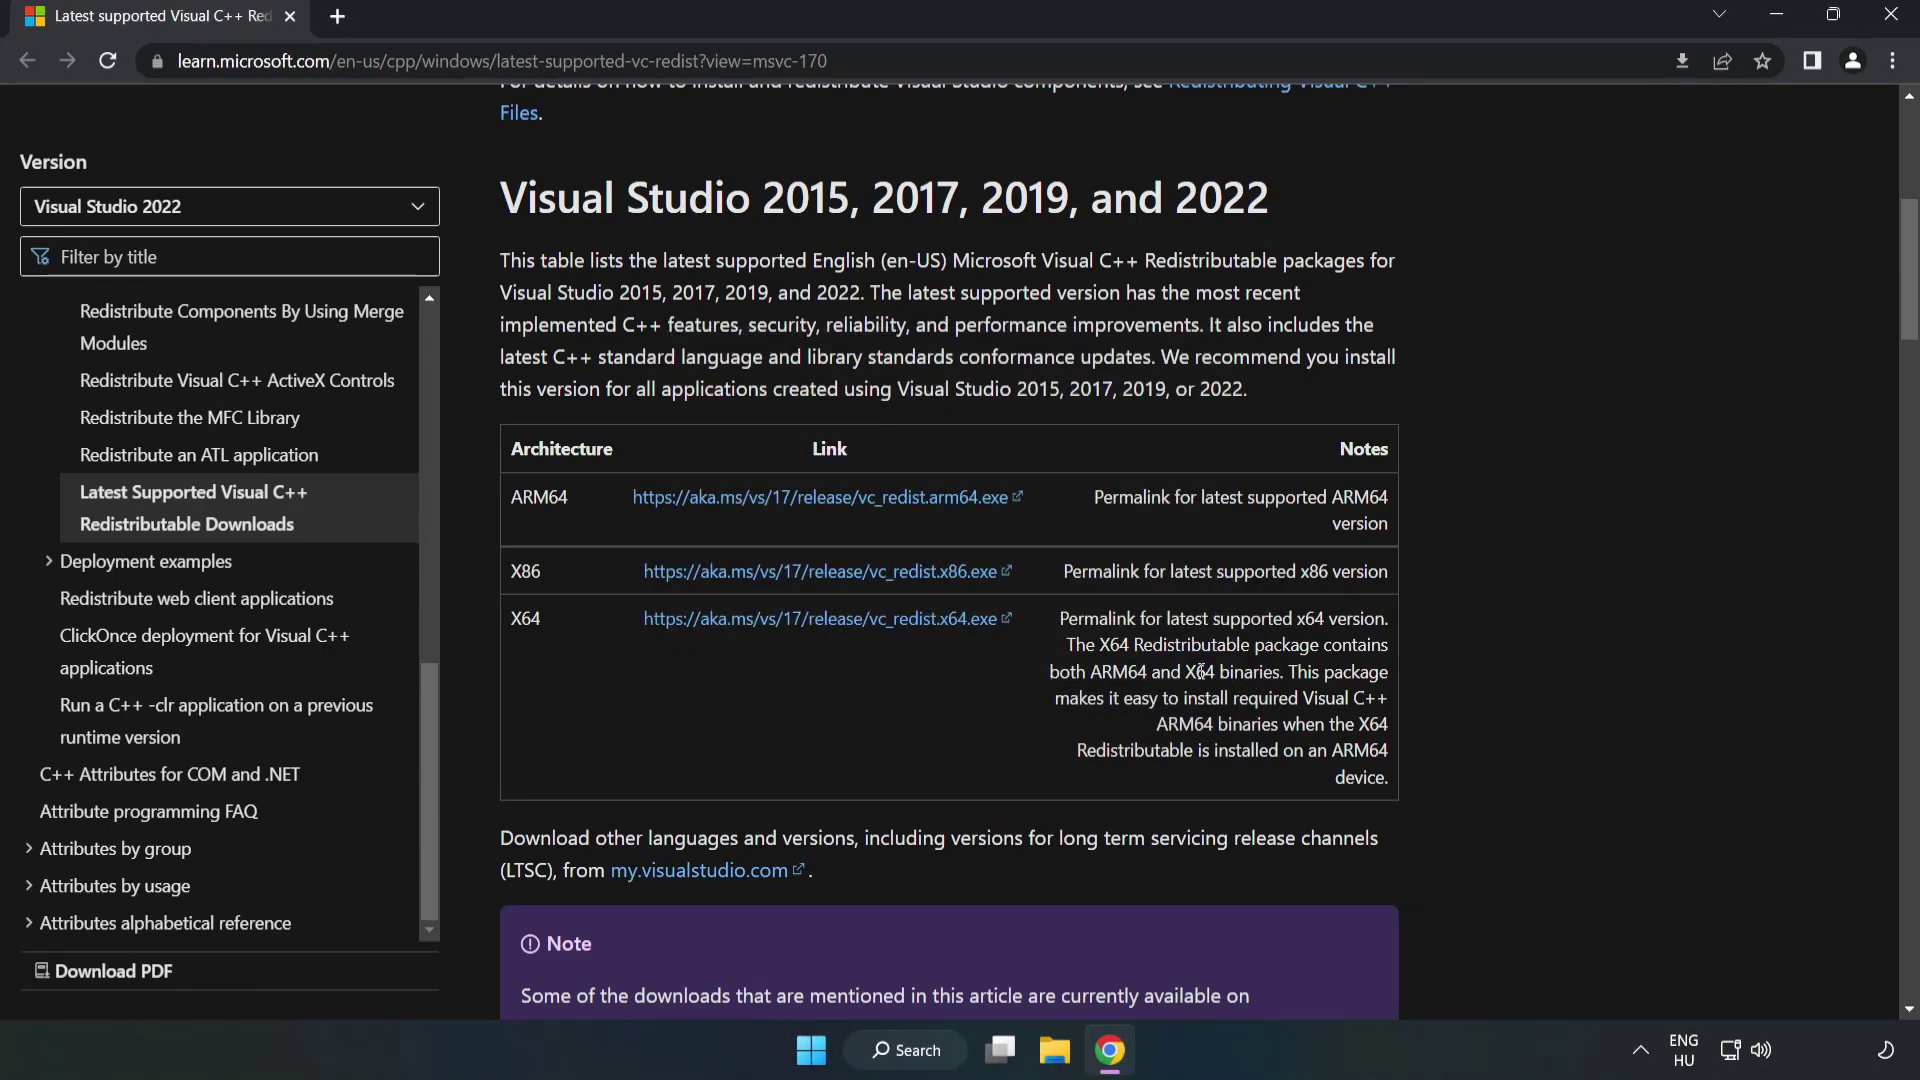
# Step: Close Chrome and show the Start menu's power options with Restart
pyautogui.click(1893, 22)
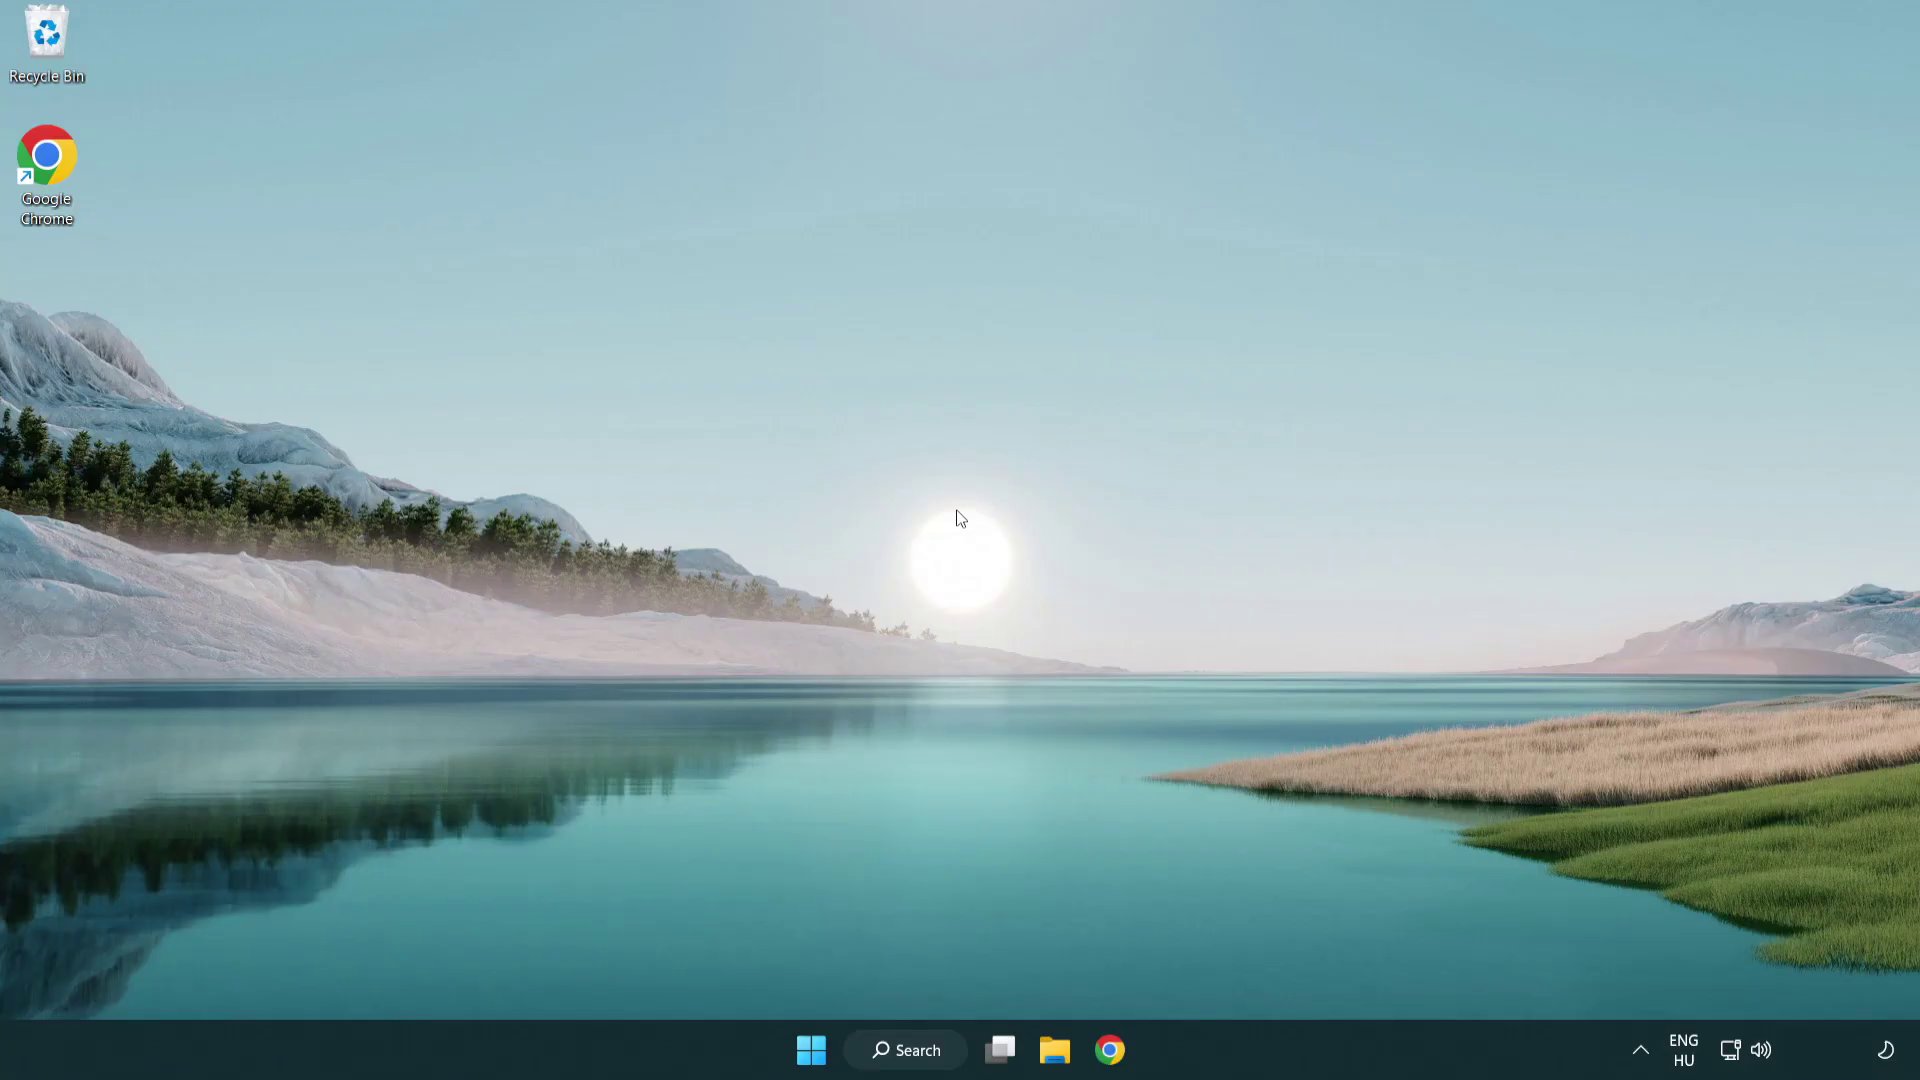
pyautogui.click(811, 1050)
pyautogui.click(1270, 965)
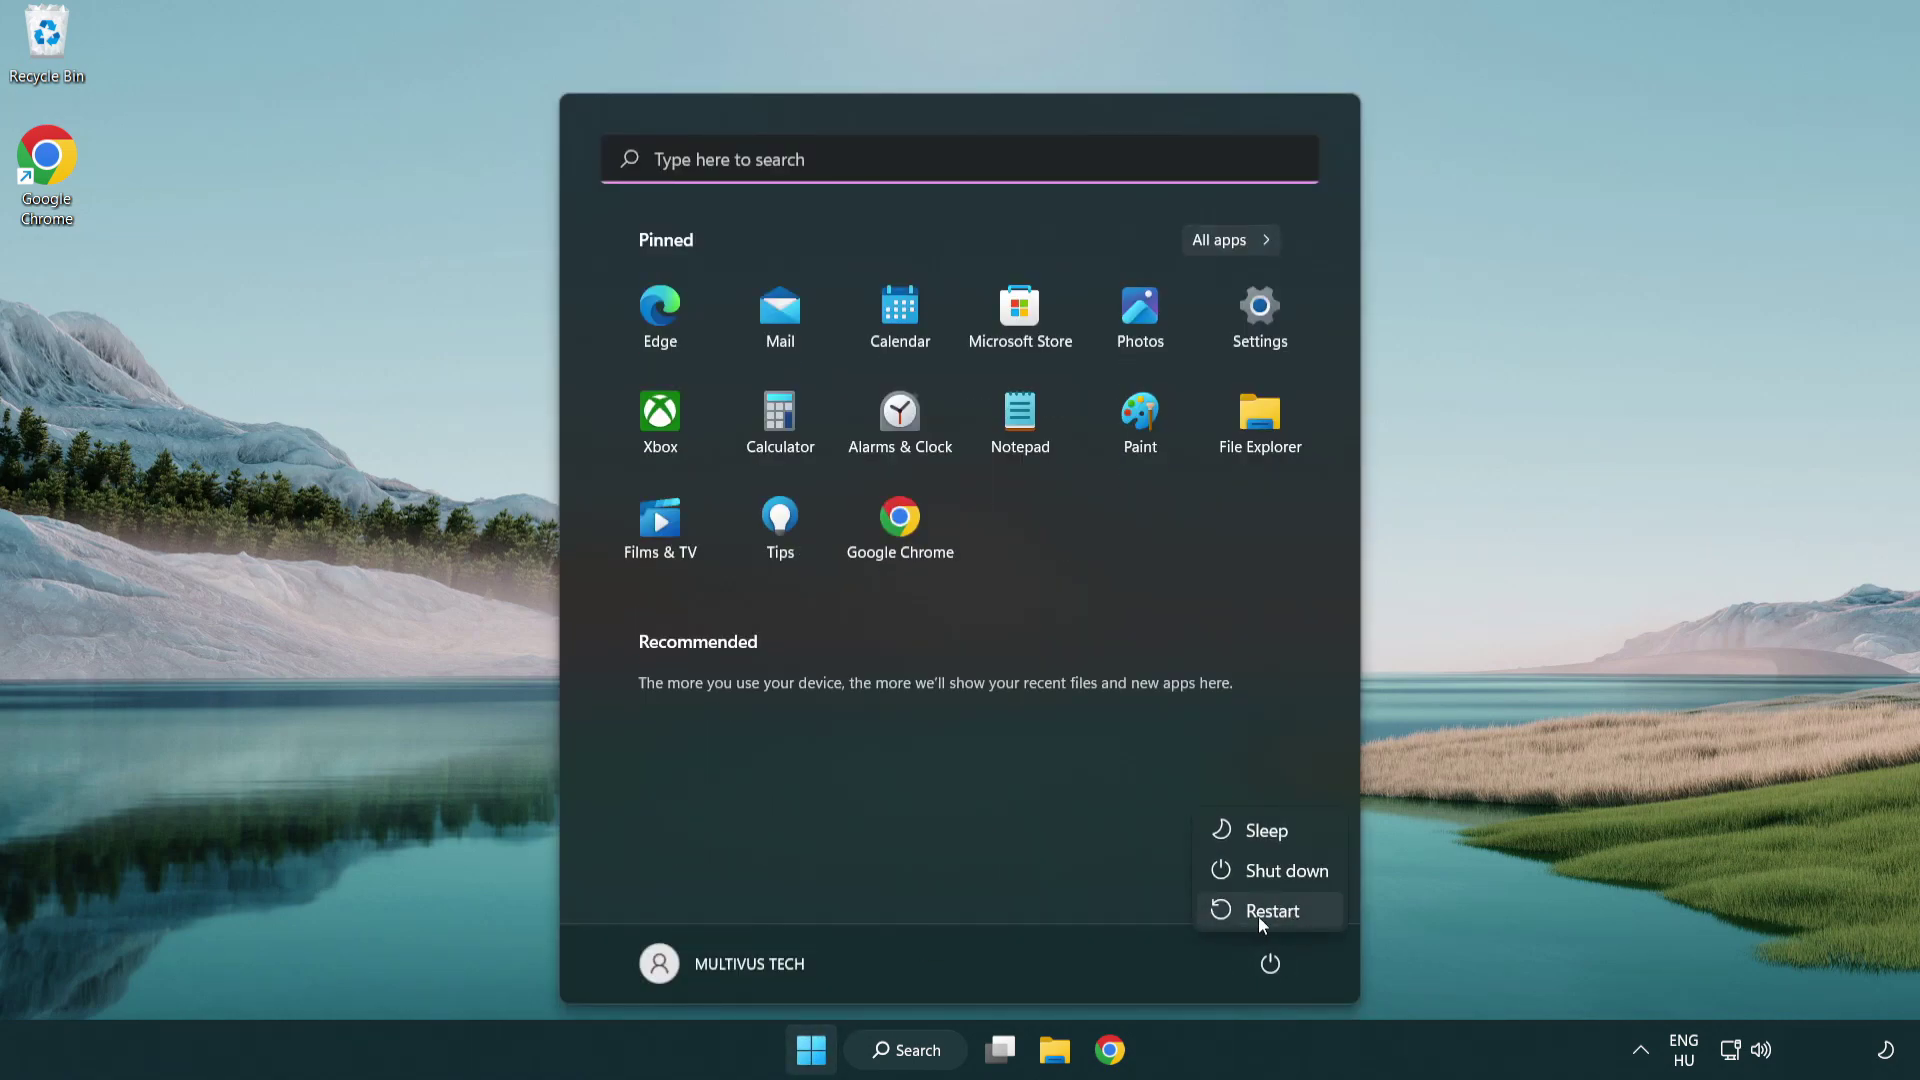